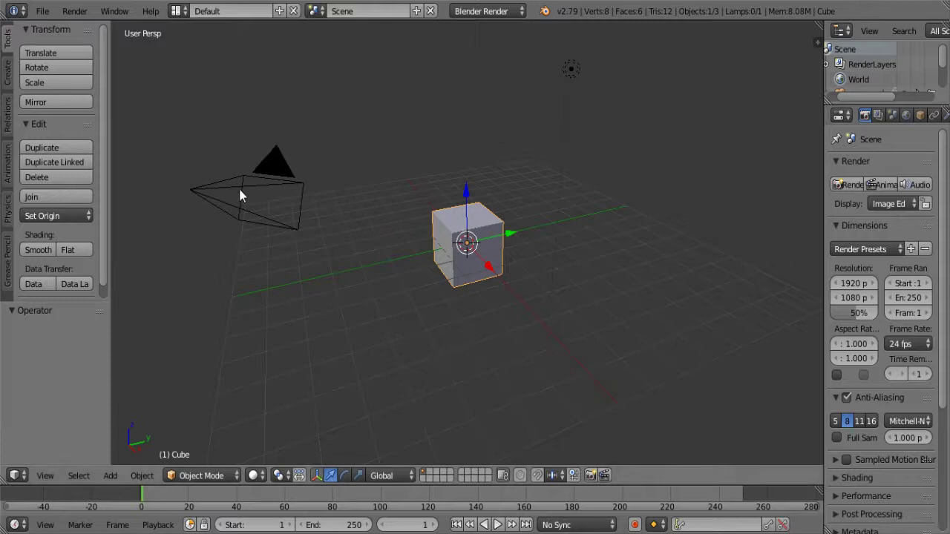
Step: Delete the default cube and add a UV sphere for the body
key(x)
click(412, 224)
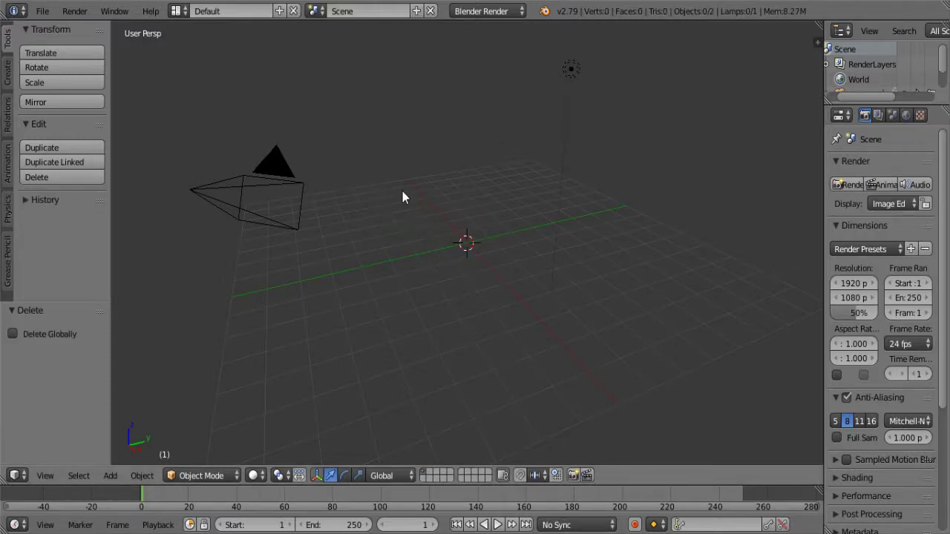
click(9, 72)
click(54, 114)
Step: Raise the sphere and scale it up evenly to 1.322
scroll(482, 307, up, 3)
mouse_move(482, 307)
middle_down()
mouse_move(559, 257)
mouse_move(471, 211)
middle_up()
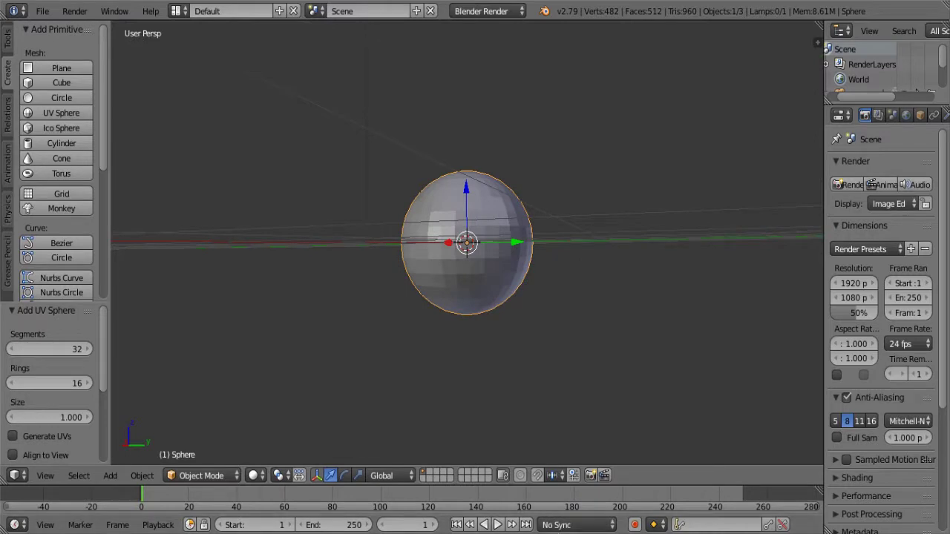
scroll(529, 211, up, 3)
key(g)
click(541, 214)
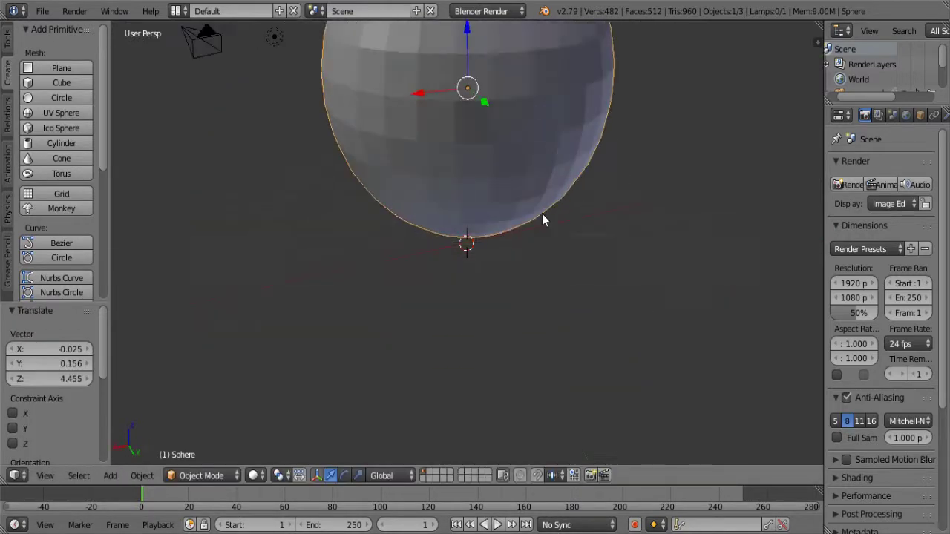
scroll(541, 219, down, 4)
key(s)
key(x)
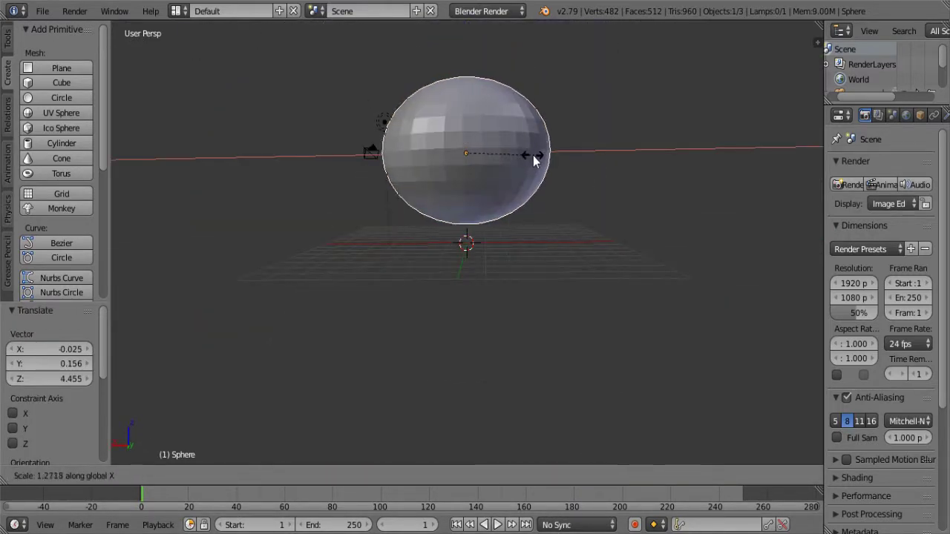
key(x)
key(x)
click(541, 175)
mouse_move(549, 186)
middle_down()
mouse_move(585, 237)
mouse_move(518, 187)
middle_up()
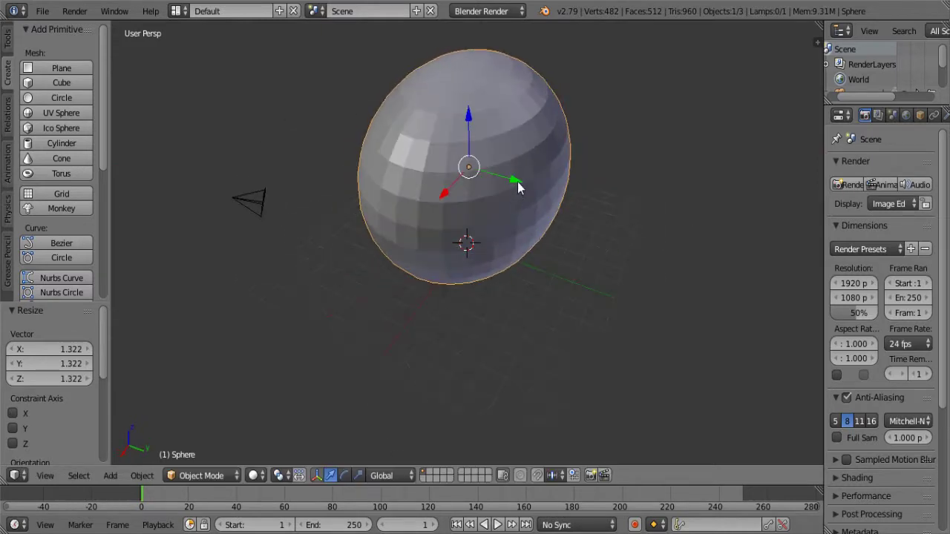
drag(518, 188, 599, 182)
Step: Delete the lamp and camera, then move the body sphere -4.066 along Y
key(Delete)
right_click(258, 209)
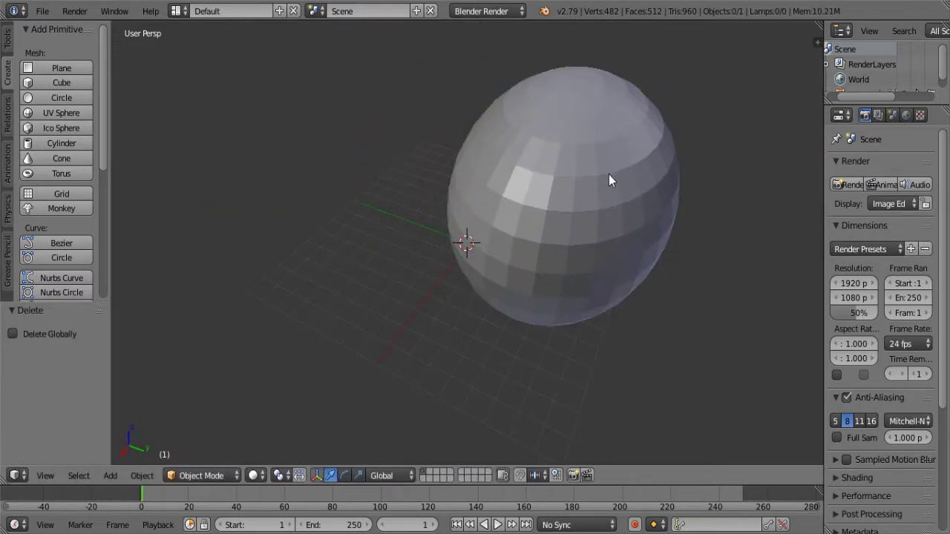
right_click(608, 181)
middle_drag(609, 181, 608, 214)
key(g)
key(y)
click(602, 174)
mouse_move(601, 174)
middle_down()
mouse_move(515, 115)
mouse_move(553, 135)
middle_up()
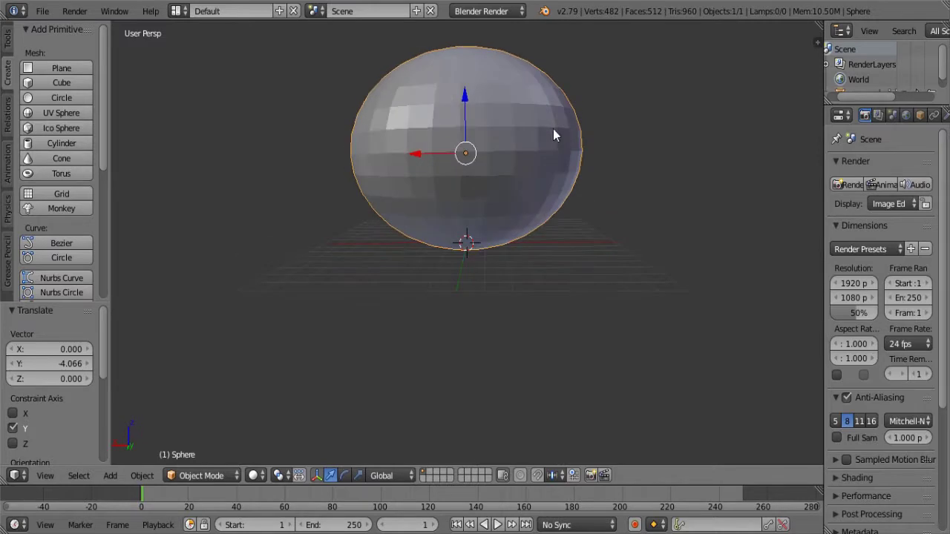
Step: Add a smaller UV sphere as a foot and slide it along Y under the body
click(64, 116)
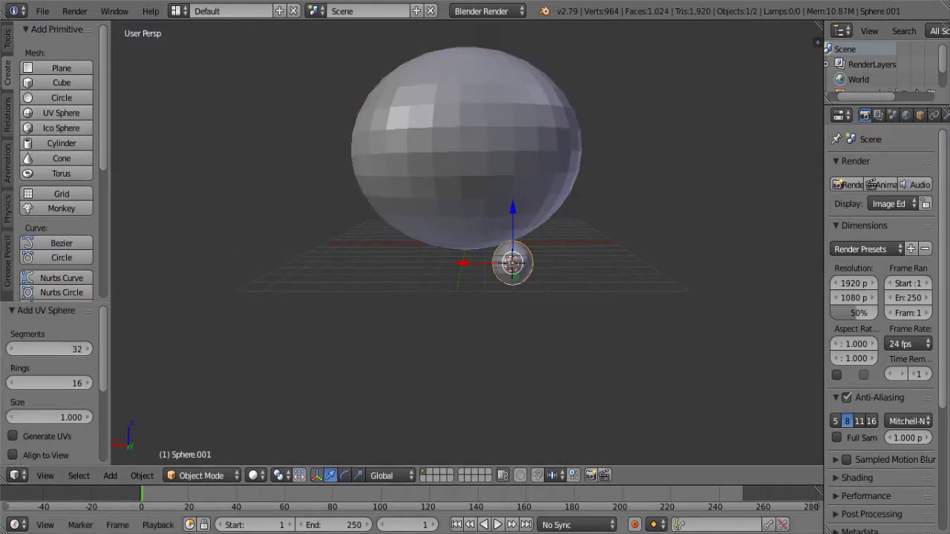
key(s)
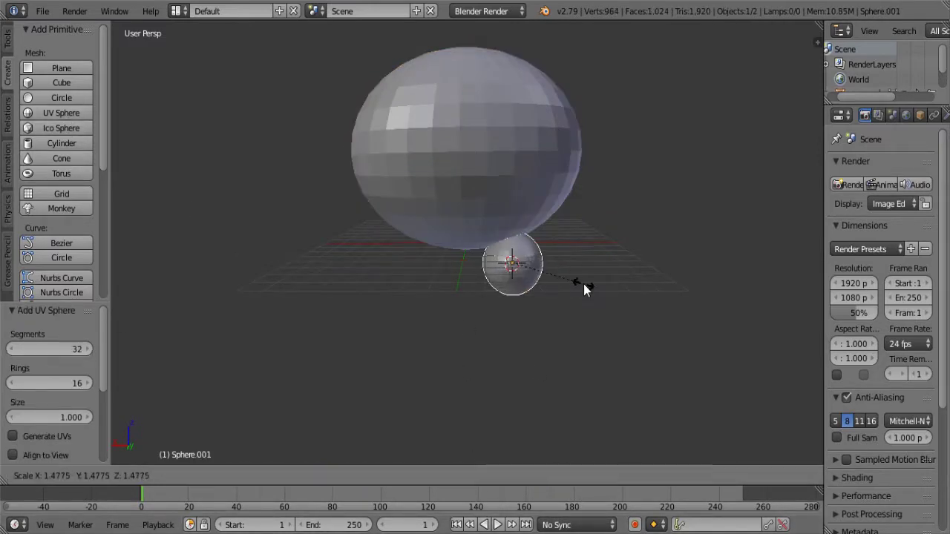
click(573, 290)
middle_drag(573, 290, 424, 255)
key(g)
key(y)
click(397, 256)
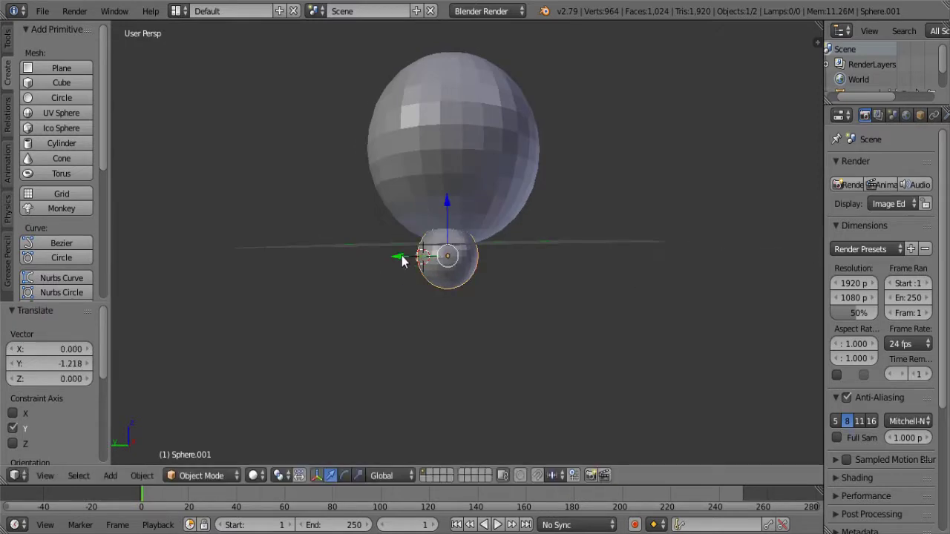
key(g)
key(y)
click(447, 259)
key(g)
key(y)
click(552, 252)
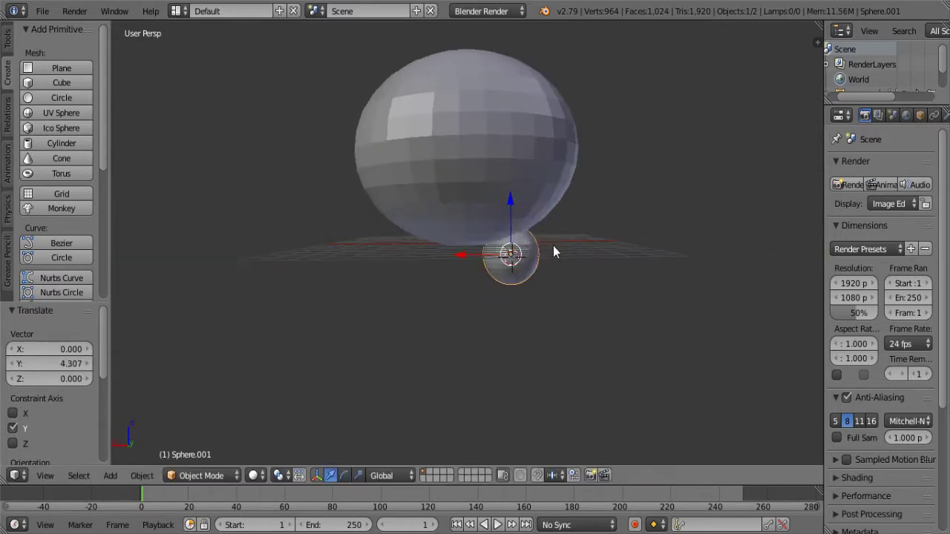
Step: Shift the foot sideways along X to one side of the body
key(g)
key(x)
click(473, 245)
middle_drag(473, 245, 523, 253)
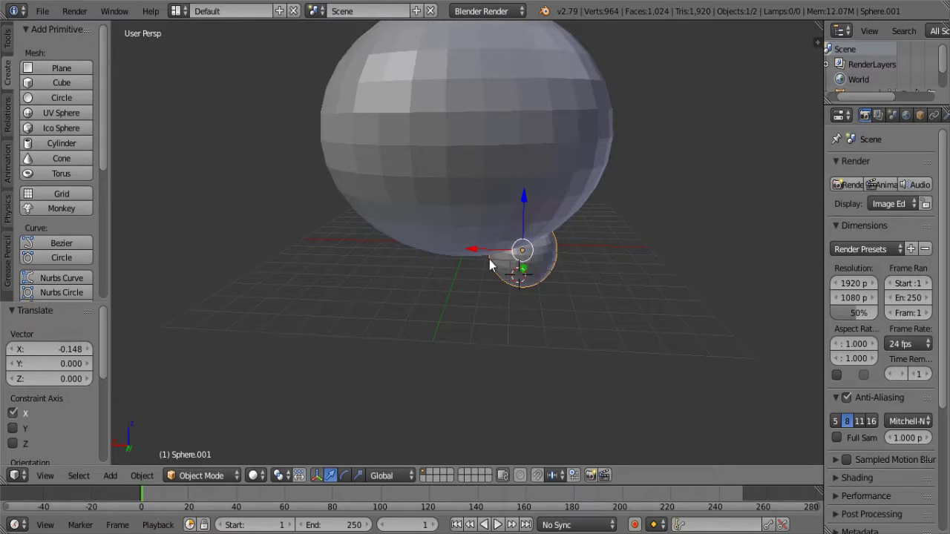
key(g)
key(x)
click(498, 272)
Step: Copy the foot and place the duplicate on the opposite side along X
key(ctrl+c)
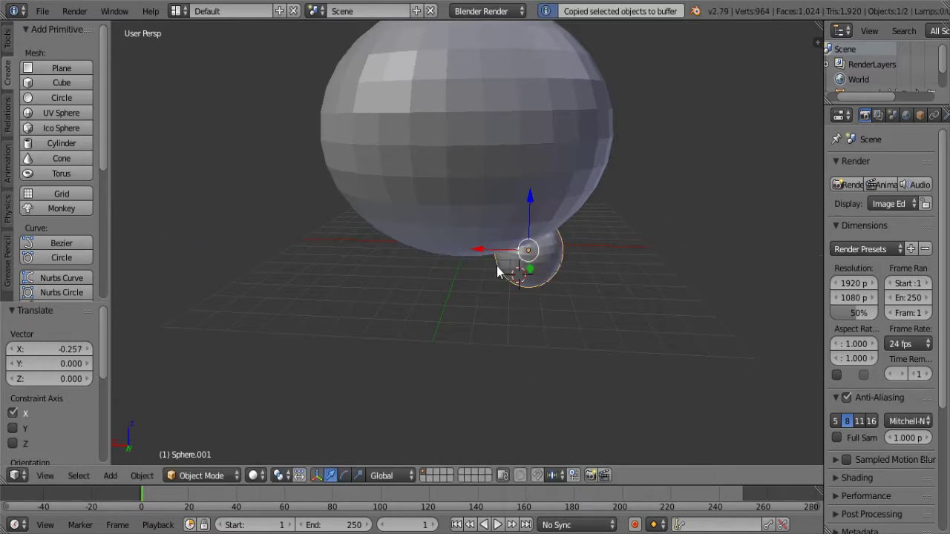
key(ctrl+v)
key(g)
key(x)
click(354, 257)
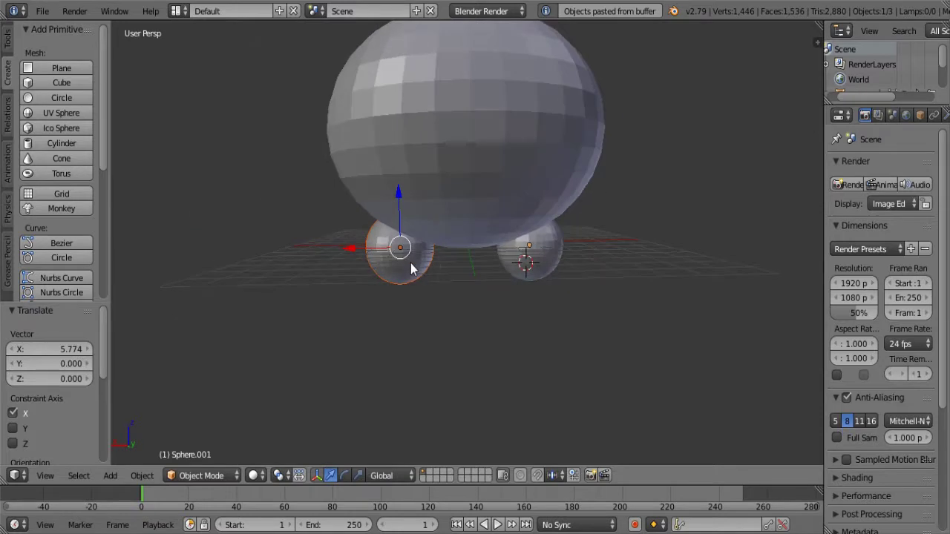
Step: Raise all three spheres along Z, then lift the body sphere higher on its own
key(a)
scroll(475, 273, up, 3)
scroll(475, 273, down, 5)
key(g)
key(z)
click(438, 182)
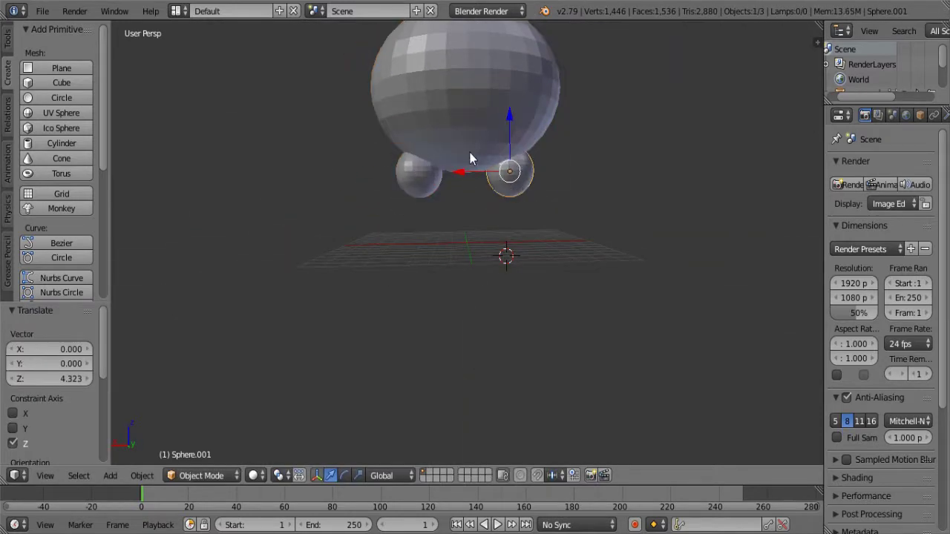
right_click(473, 122)
key(g)
key(z)
click(537, 96)
Step: Move both feet together along Y to tuck them beneath the body
mouse_move(536, 96)
middle_down()
mouse_move(686, 106)
mouse_move(481, 146)
middle_up()
right_click(505, 186)
shift+right_click(418, 196)
key(g)
key(y)
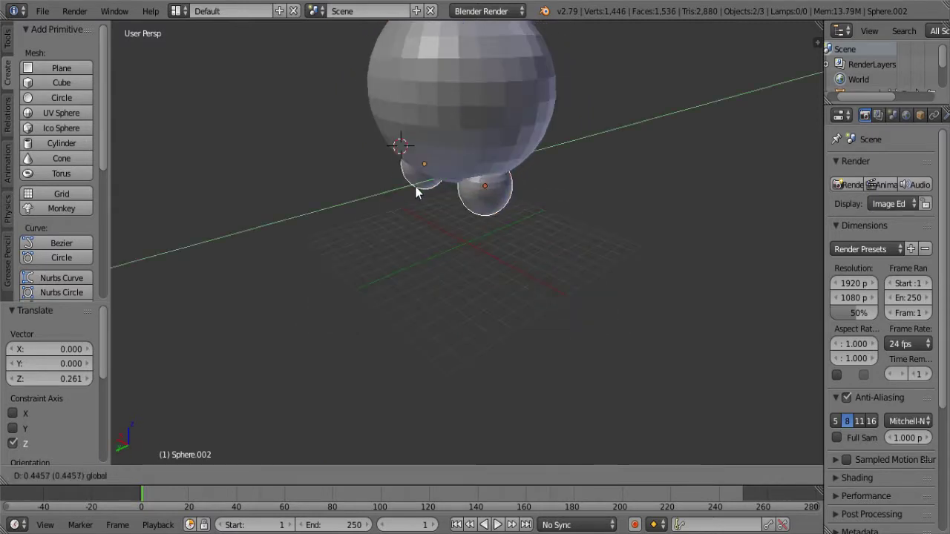
click(442, 137)
key(g)
key(y)
click(443, 193)
mouse_move(443, 194)
middle_down()
mouse_move(389, 195)
mouse_move(618, 265)
mouse_move(616, 204)
mouse_move(560, 263)
middle_up()
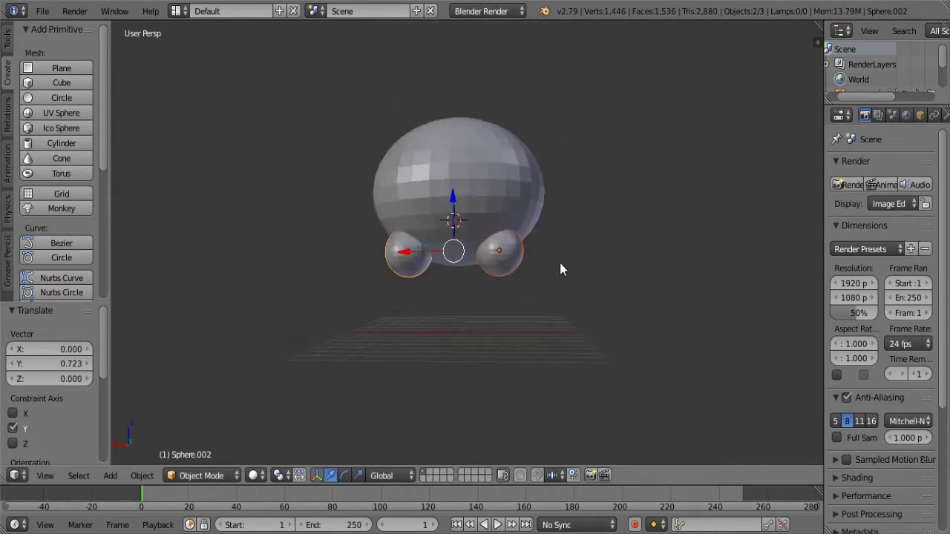
scroll(561, 262, up, 2)
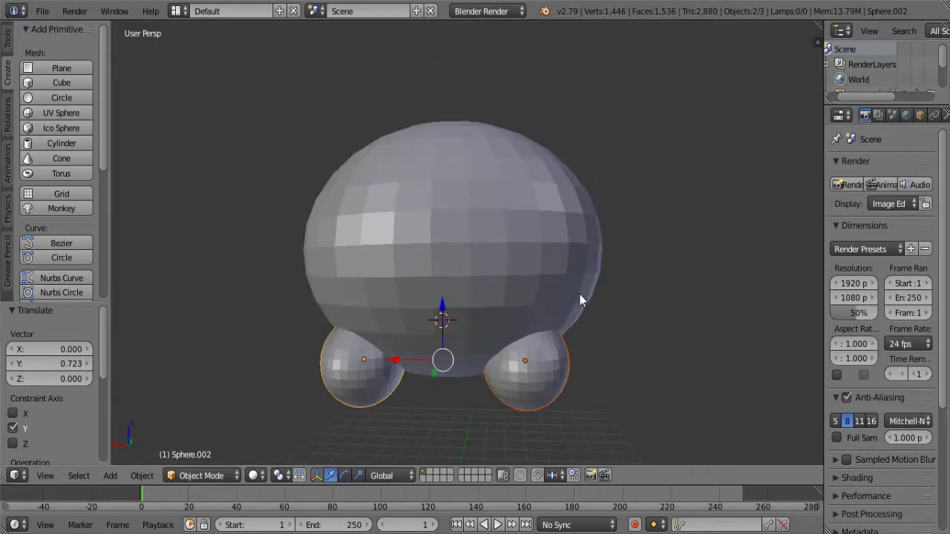
mouse_move(604, 203)
middle_down()
mouse_move(280, 112)
mouse_move(616, 223)
middle_up()
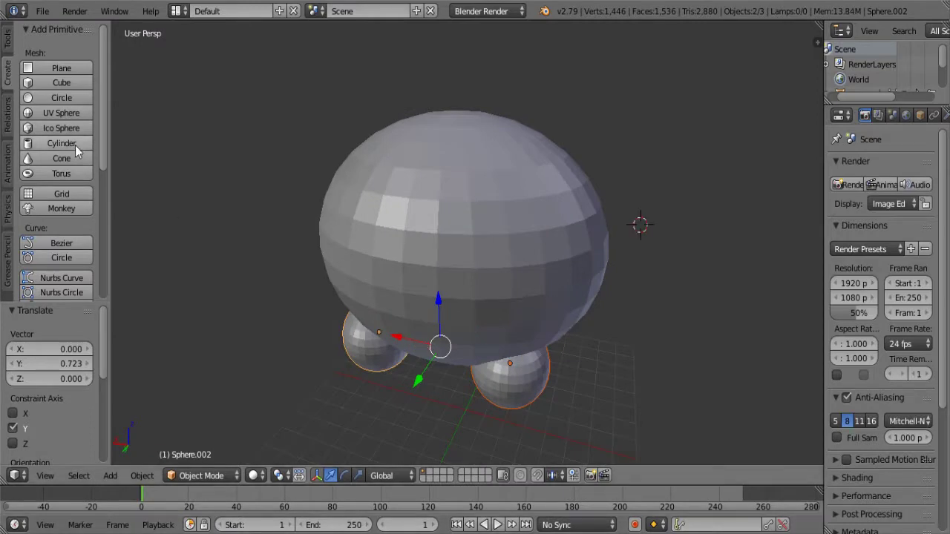
Step: Add a cylinder and taper its top face to 0.347 in Edit Mode
click(51, 145)
key(KP_Decimal)
middle_drag(559, 239, 554, 311)
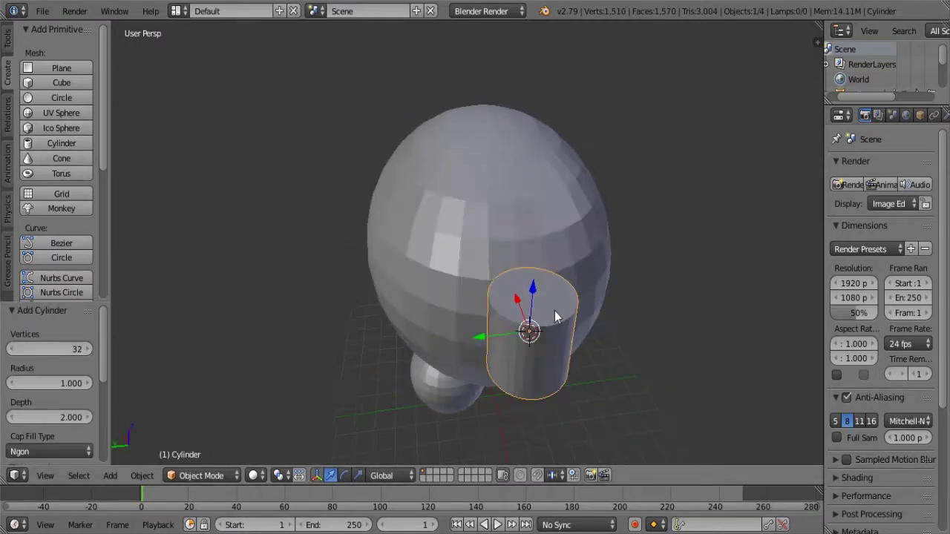
key(Tab)
key(Tab)
key(Tab)
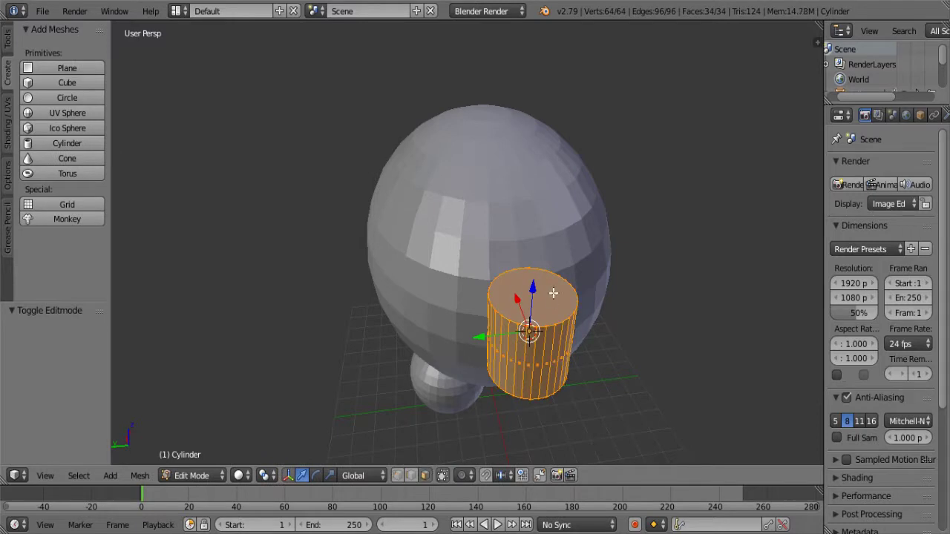
right_click(553, 293)
key(s)
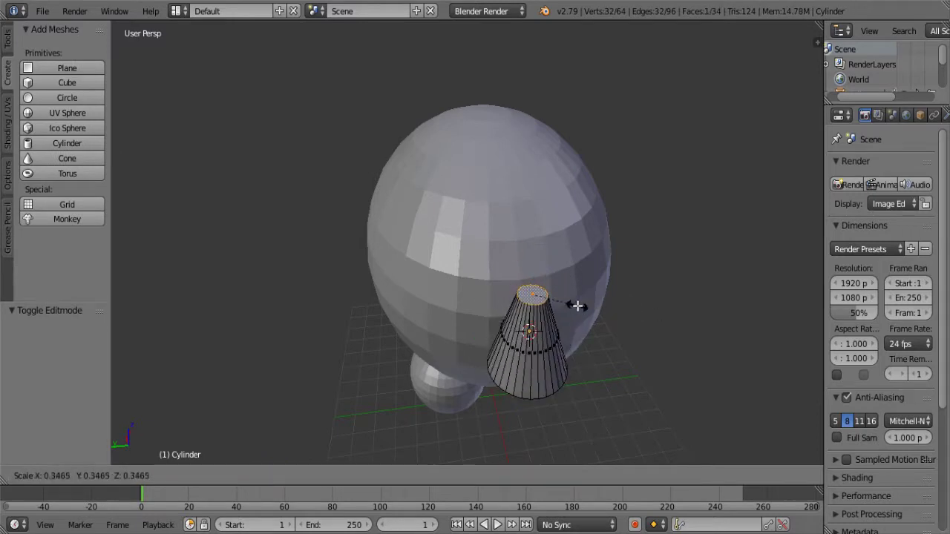
click(577, 305)
mouse_move(576, 305)
middle_down()
mouse_move(578, 188)
mouse_move(567, 248)
middle_up()
key(s)
click(577, 187)
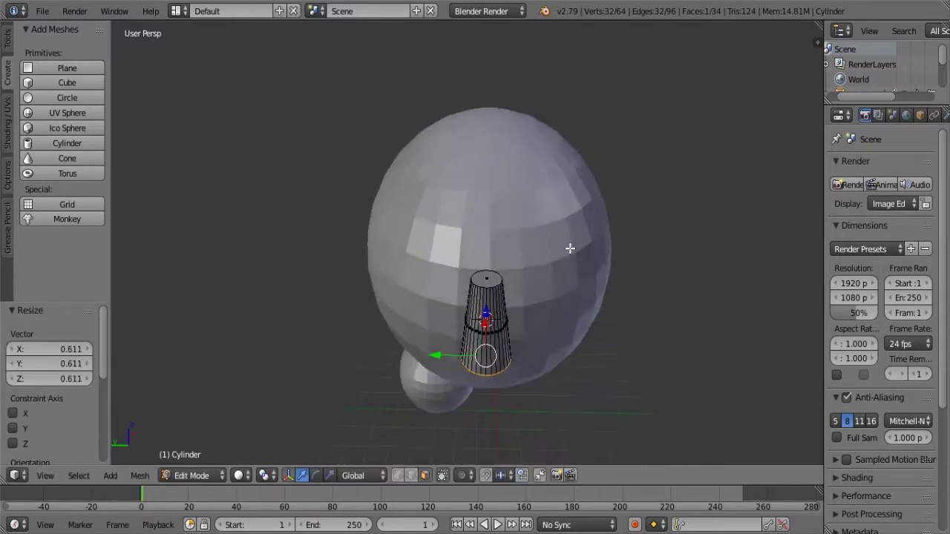
Step: Shrink the whole cylinder and stretch it tall along Z into a thin stalk
key(a)
key(Tab)
key(s)
click(562, 348)
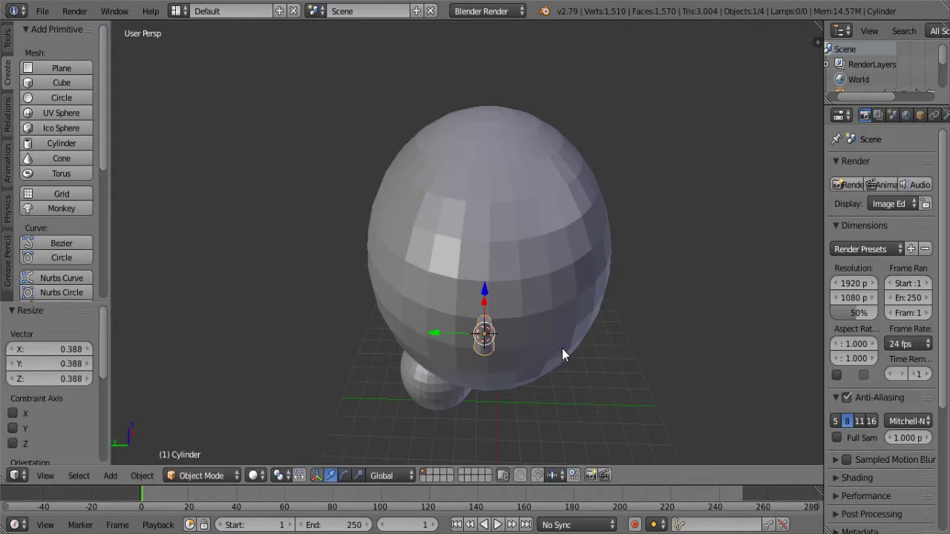
key(s)
key(z)
click(635, 373)
middle_drag(635, 373, 696, 259)
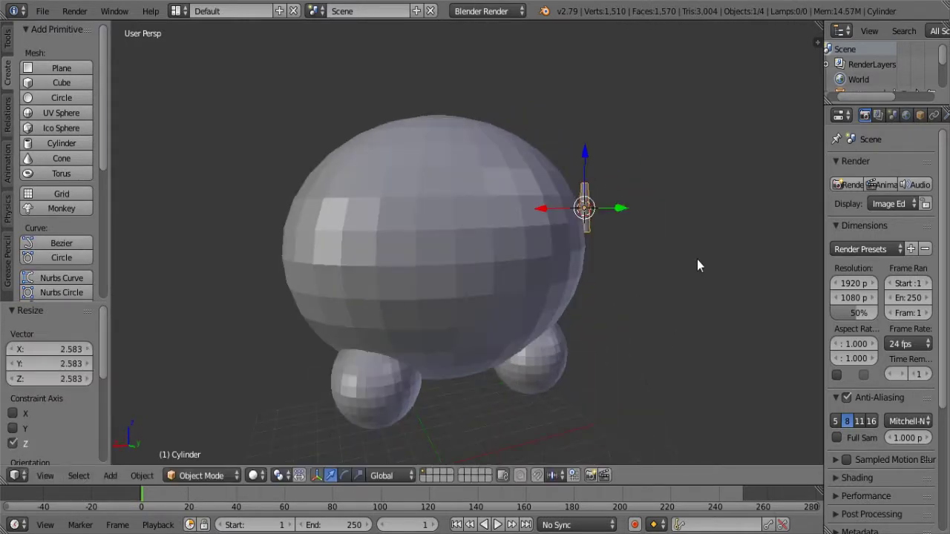
Step: Place the antenna on top of the body along X and Y, tilting it 13.5° about X
key(g)
key(x)
click(595, 105)
mouse_move(594, 104)
middle_down()
mouse_move(495, 126)
mouse_move(438, 153)
middle_up()
key(g)
key(y)
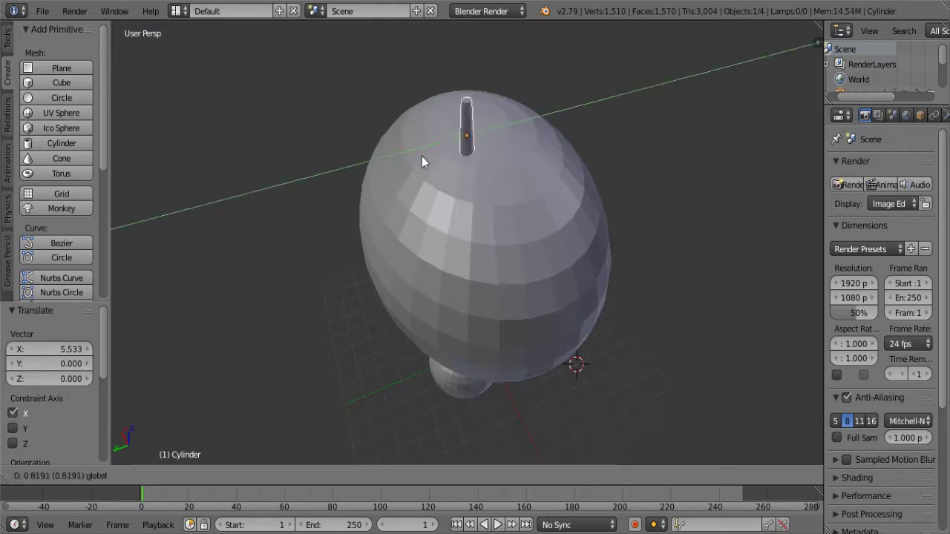
click(436, 163)
middle_drag(564, 175, 612, 130)
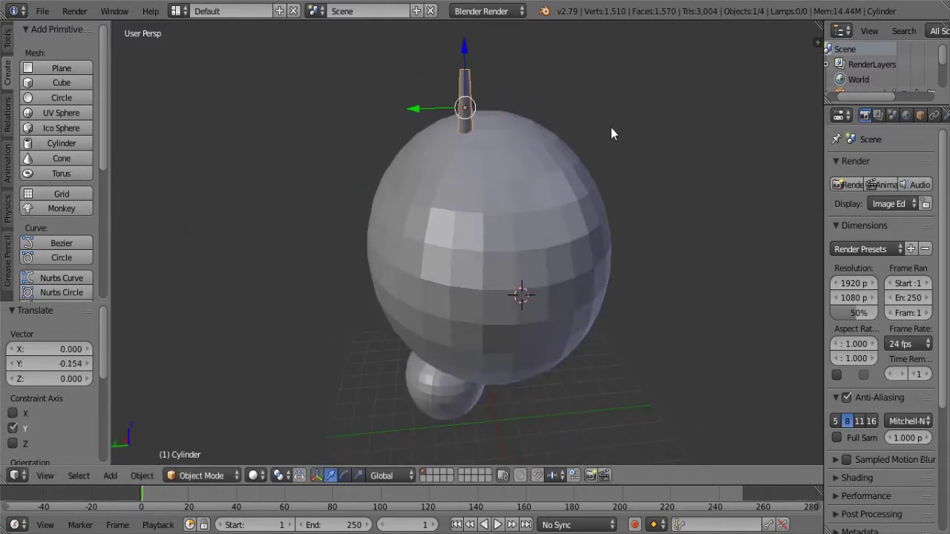
key(r)
key(x)
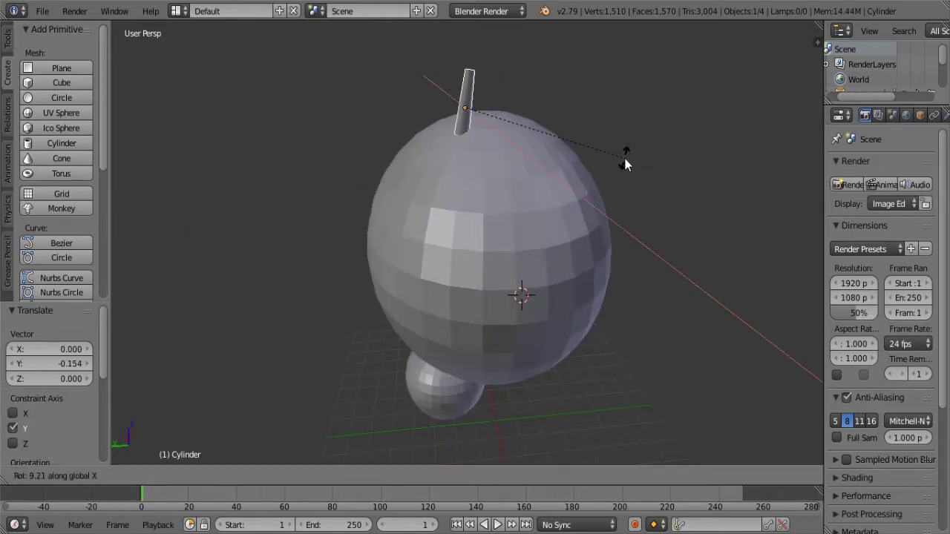
click(625, 159)
Step: Nudge the stalk -0.1 along X, scale it to 1.277, and tilt it about 8.72° on X
middle_drag(564, 170, 517, 165)
text(gy)
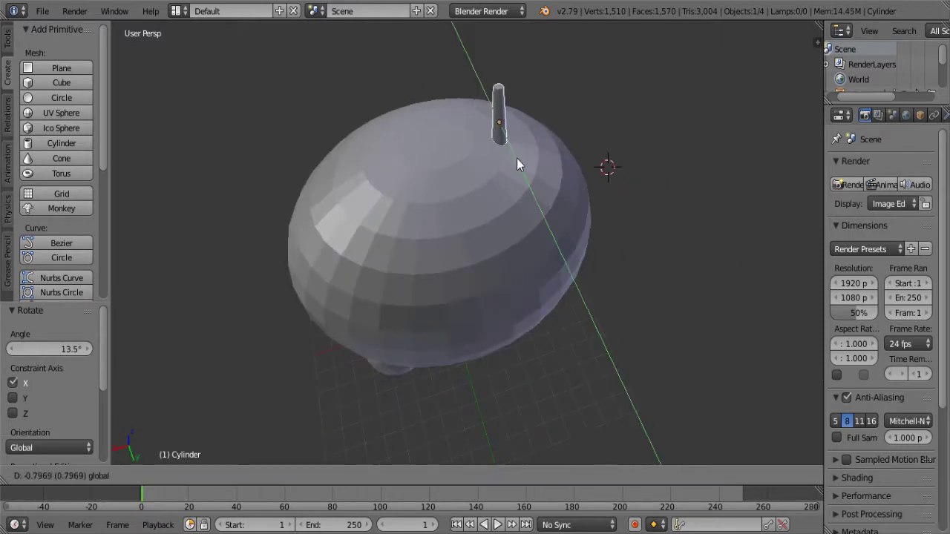
text(x-0.1)
key(Return)
middle_drag(459, 133, 559, 69)
key(s)
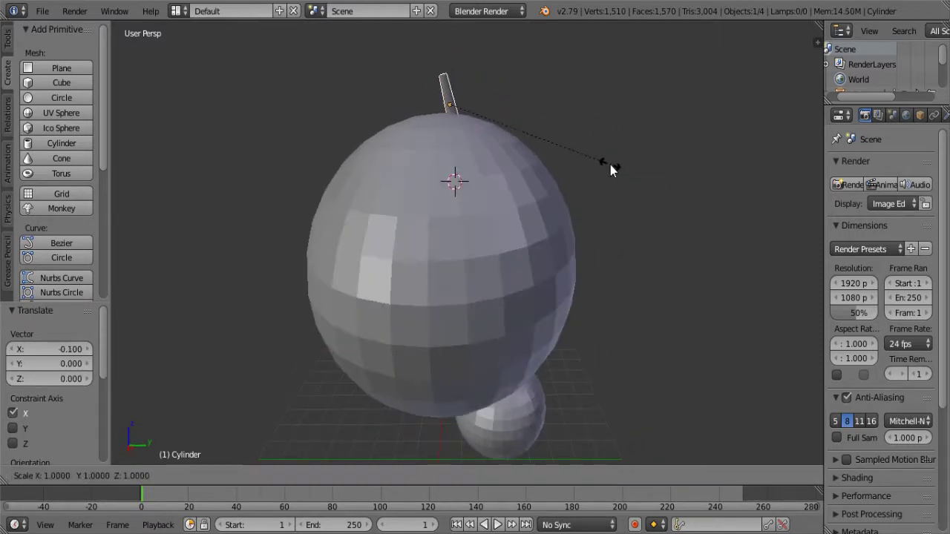
click(642, 172)
mouse_move(647, 174)
middle_down()
mouse_move(463, 165)
mouse_move(530, 212)
mouse_move(572, 151)
mouse_move(580, 216)
mouse_move(573, 165)
mouse_move(513, 155)
mouse_move(540, 228)
mouse_move(509, 289)
mouse_move(290, 213)
mouse_move(396, 320)
middle_up()
key(r)
key(x)
click(571, 170)
Step: Add a UV sphere inside the stalk's mesh, scale it to 0.343, and raise it above the stalk
key(Tab)
click(67, 113)
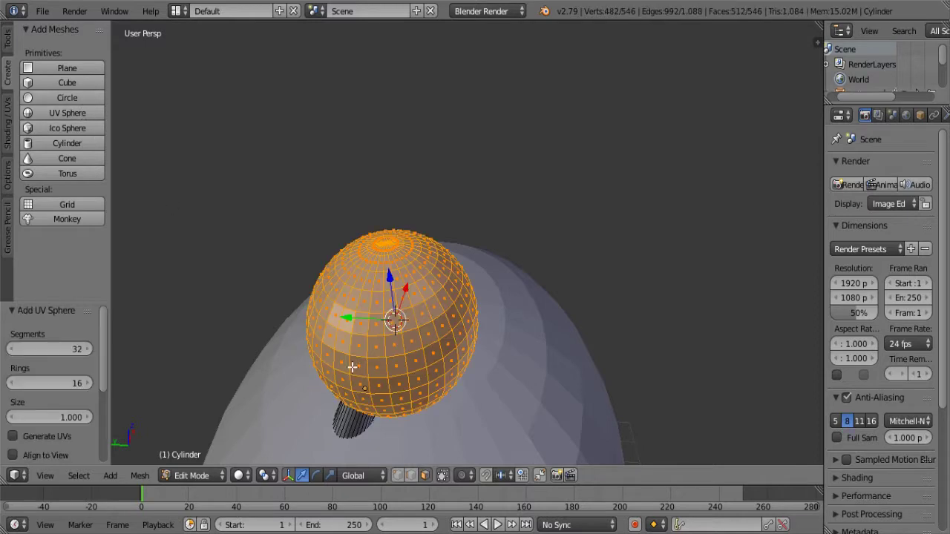
middle_drag(349, 365, 619, 282)
key(s)
click(456, 227)
drag(381, 165, 403, 159)
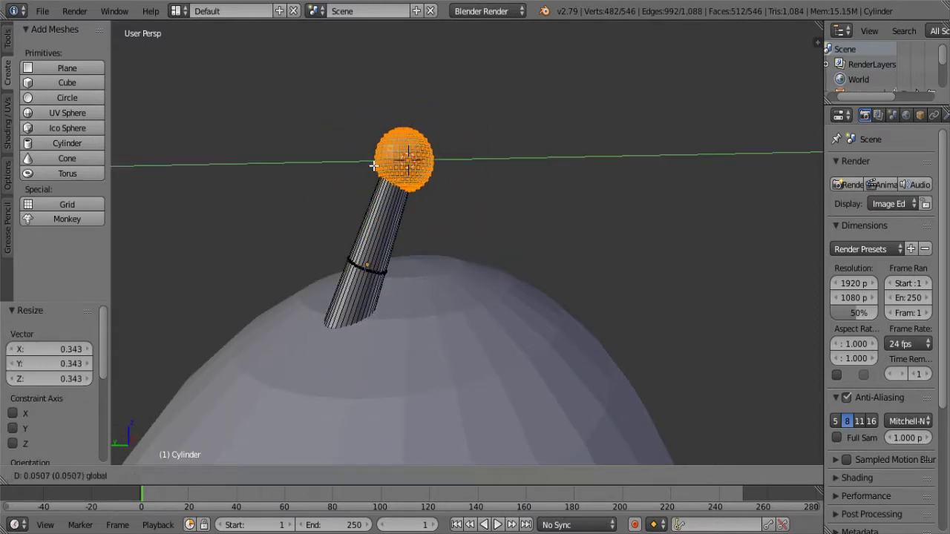
mouse_move(402, 159)
middle_down()
mouse_move(357, 200)
mouse_move(505, 182)
middle_up()
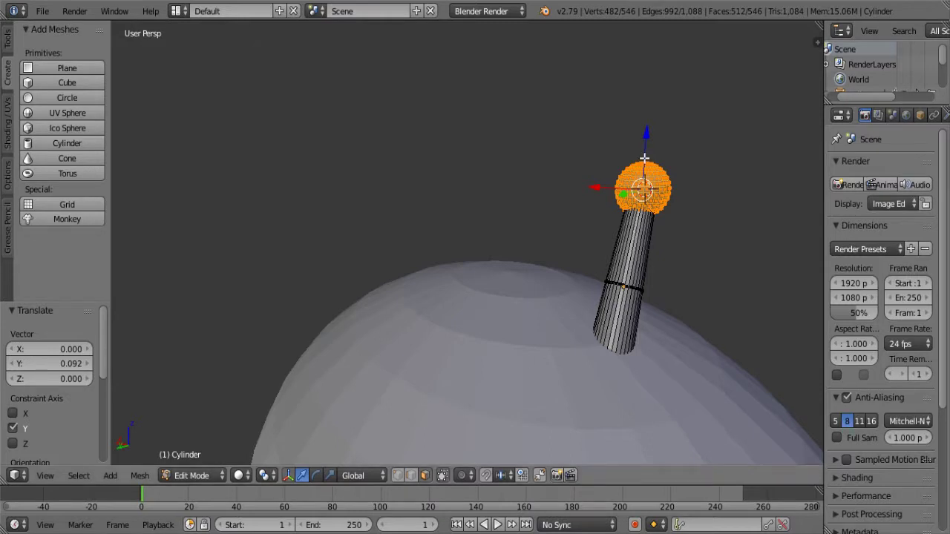
drag(644, 158, 653, 110)
middle_drag(653, 110, 561, 223)
Step: Taper the stalk by scaling its top edge ring to 0.607
alt+right_click(504, 292)
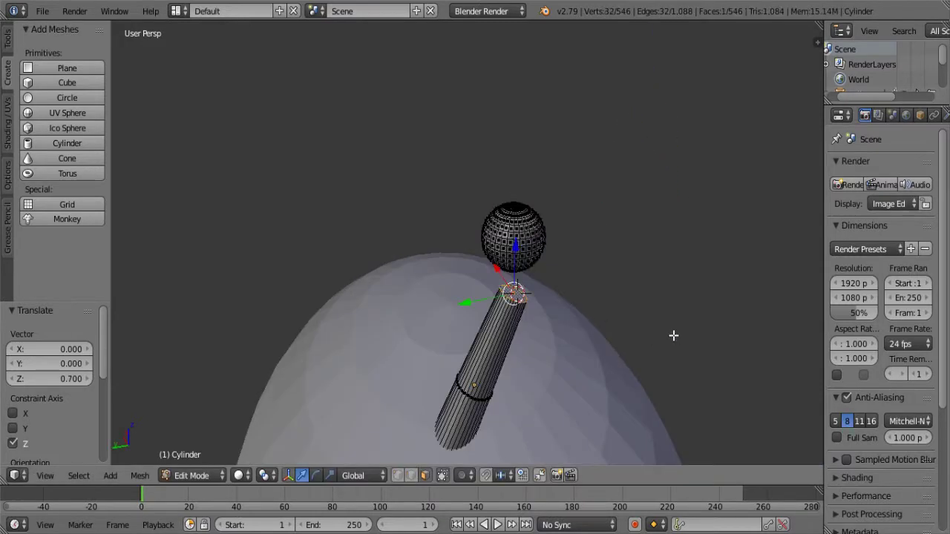
key(s)
click(595, 301)
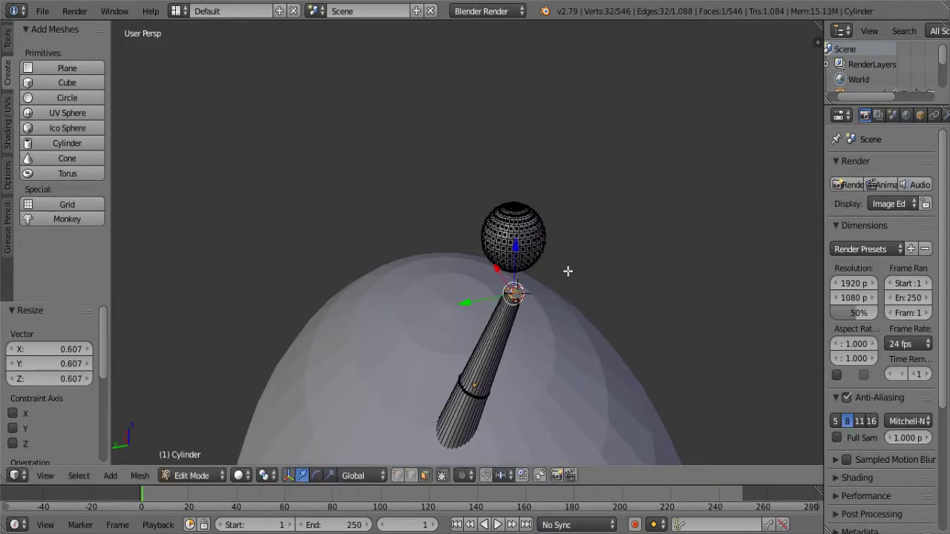
Step: Box-select all of the sphere's vertices, leaving the stalk unselected
key(Tab)
key(Tab)
key(a)
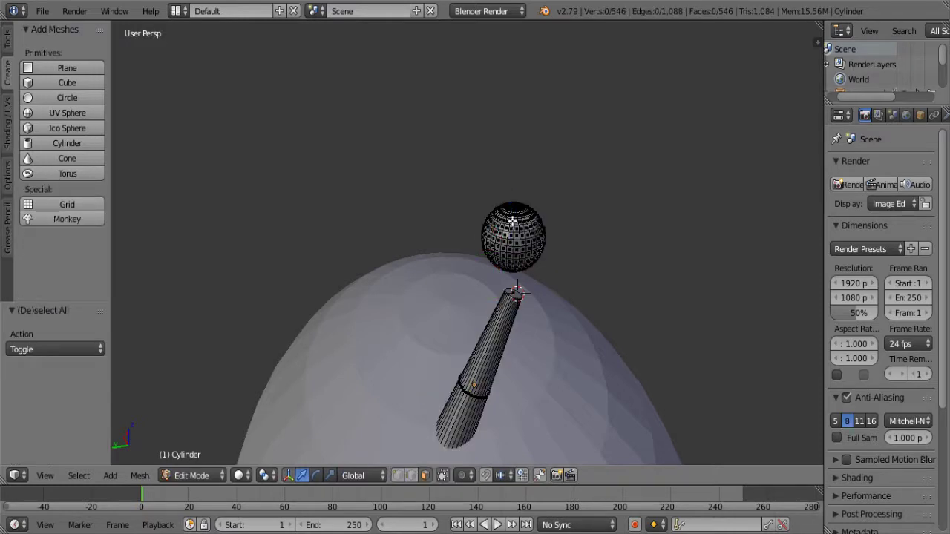
key(b)
drag(467, 170, 547, 259)
middle_drag(551, 274, 278, 230)
key(b)
drag(278, 230, 426, 312)
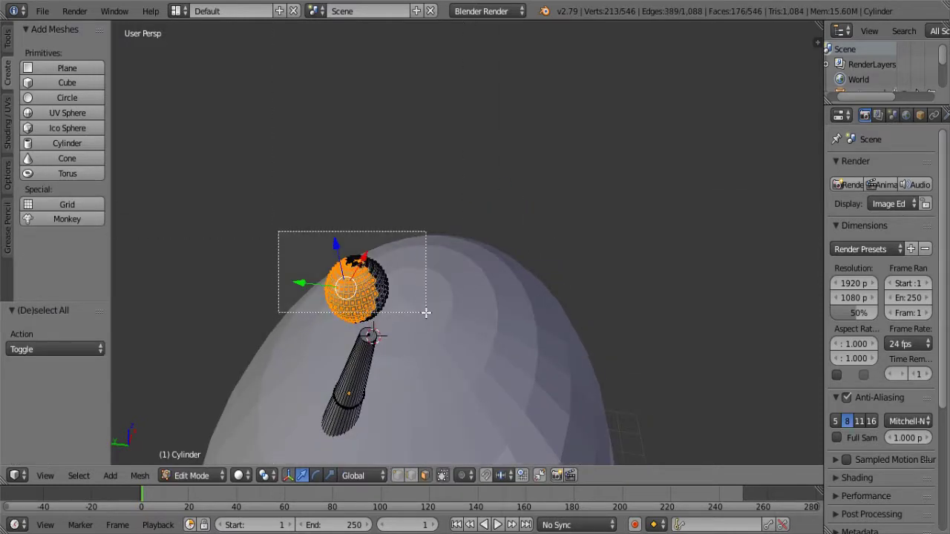
middle_drag(426, 312, 421, 165)
scroll(422, 165, up, 5)
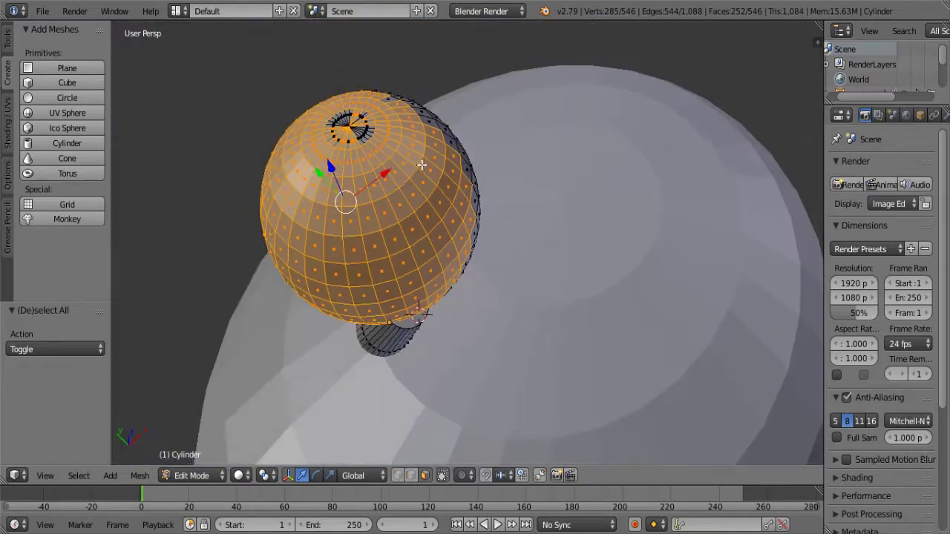
scroll(422, 164, down, 2)
key(b)
drag(255, 76, 490, 215)
middle_drag(337, 181, 456, 253)
key(b)
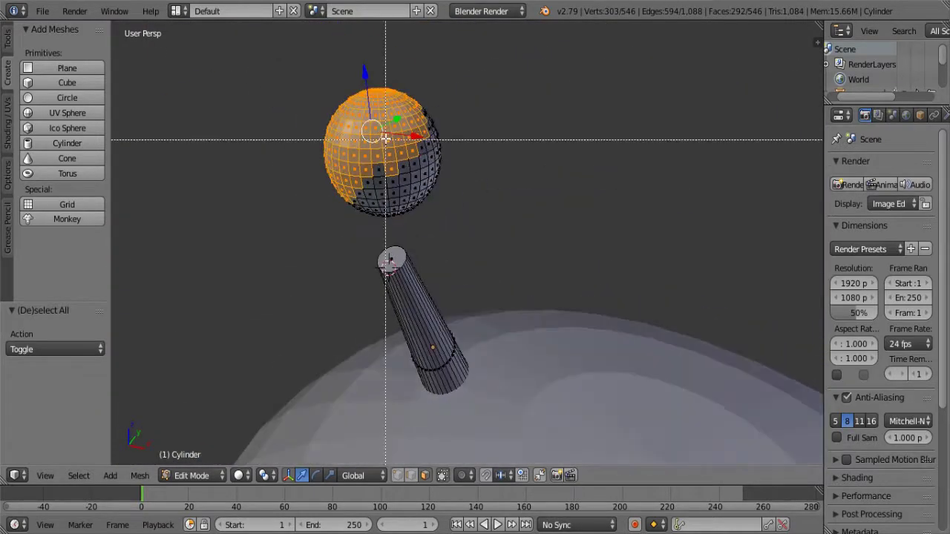
drag(275, 76, 556, 275)
mouse_move(556, 275)
middle_down()
mouse_move(399, 224)
mouse_move(368, 112)
mouse_move(330, 25)
middle_up()
middle_drag(423, 85, 242, 84)
scroll(340, 101, up, 3)
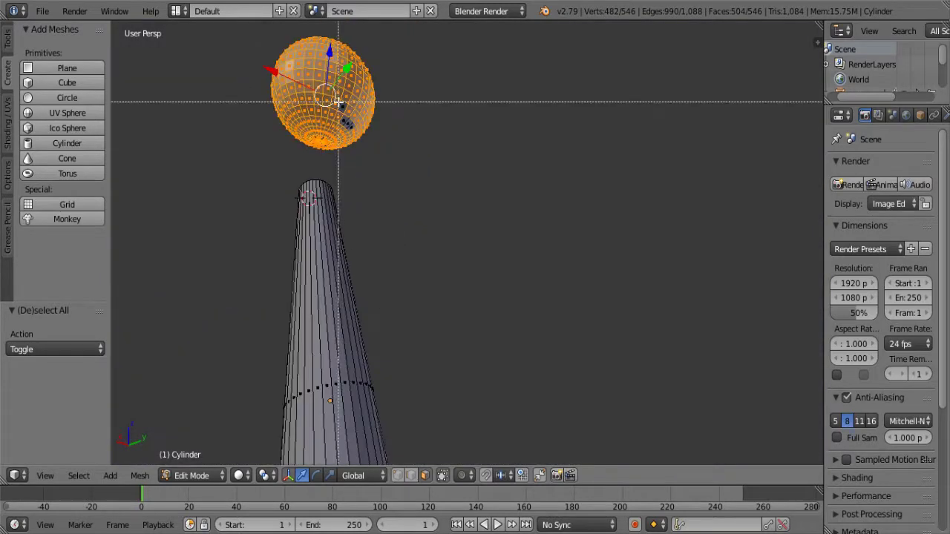
mouse_move(363, 126)
middle_down()
mouse_move(383, 148)
mouse_move(416, 141)
mouse_move(494, 174)
mouse_move(260, 161)
mouse_move(319, 190)
mouse_move(534, 171)
middle_up()
Step: Lower the sphere along Z onto the stalk top and nudge it along Y
key(g)
key(z)
click(460, 148)
key(g)
key(y)
click(579, 179)
scroll(578, 179, up, 2)
scroll(579, 179, up, 3)
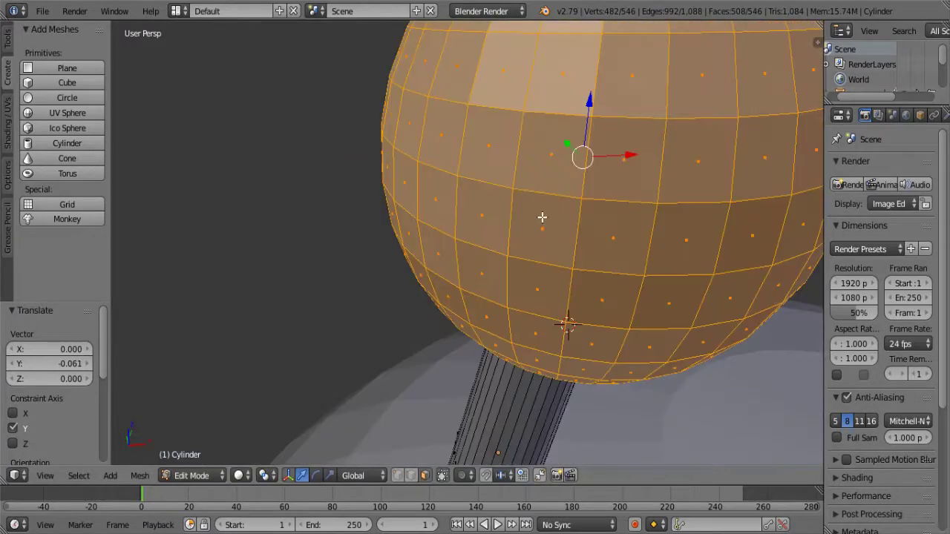
scroll(542, 216, down, 2)
mouse_move(543, 216)
middle_down()
mouse_move(409, 225)
mouse_move(511, 223)
middle_up()
scroll(572, 233, down, 2)
middle_drag(571, 234, 515, 138)
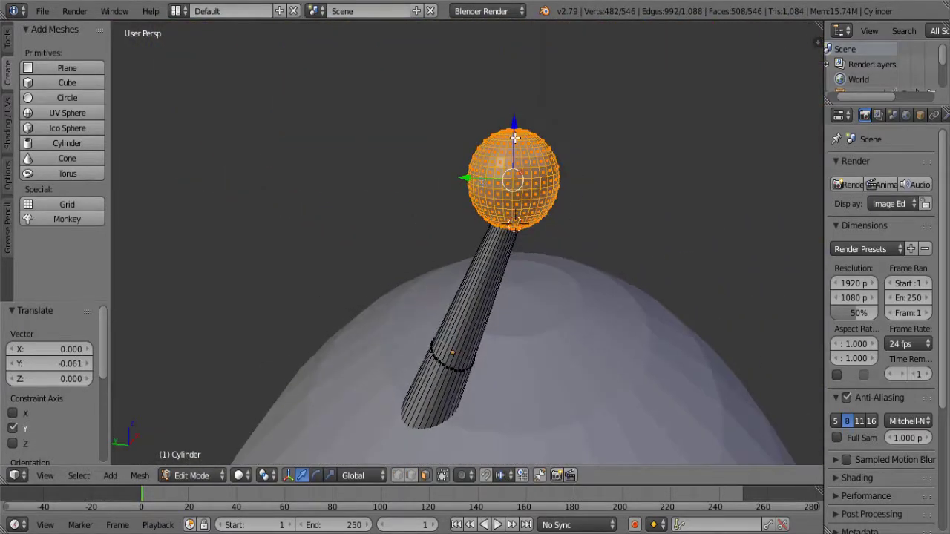
Step: Rotate the sphere about X and move it along Z to seat it on the tip
key(r)
key(x)
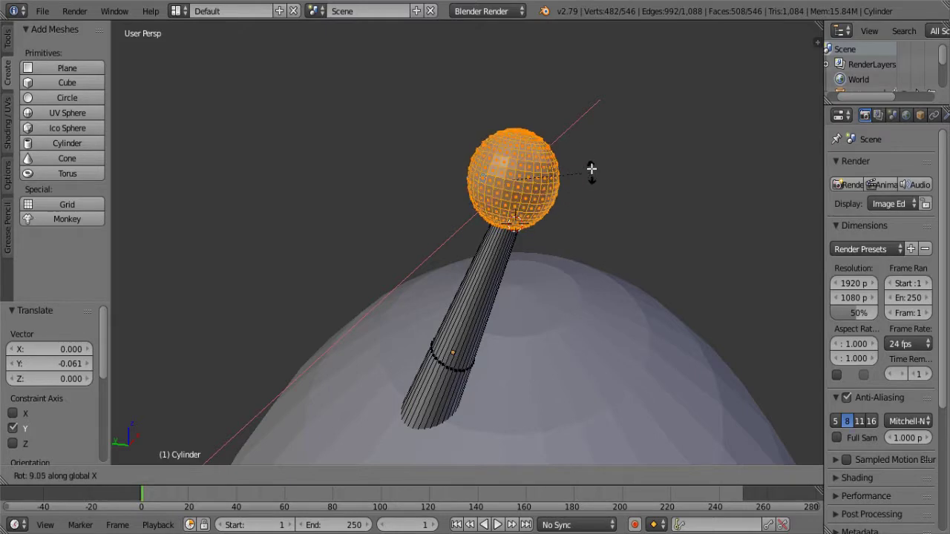
click(585, 161)
key(g)
key(z)
click(456, 206)
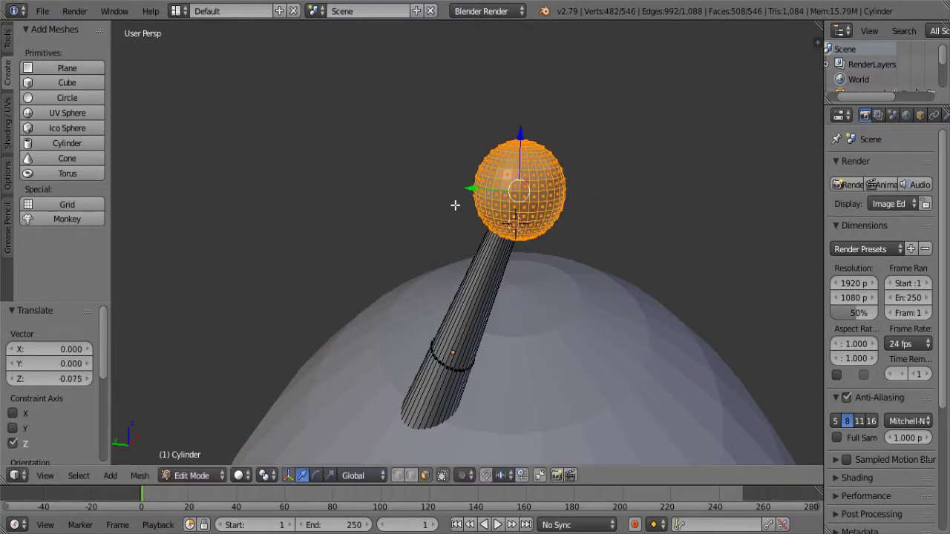
mouse_move(456, 206)
middle_down()
mouse_move(627, 195)
mouse_move(471, 201)
mouse_move(530, 271)
middle_up()
key(Tab)
scroll(568, 238, down, 3)
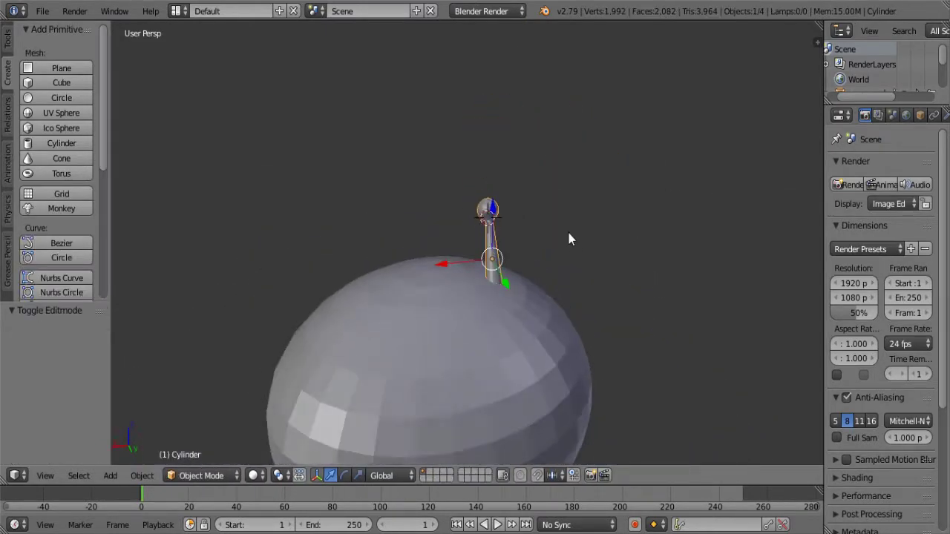
scroll(548, 216, down, 2)
middle_drag(548, 216, 541, 222)
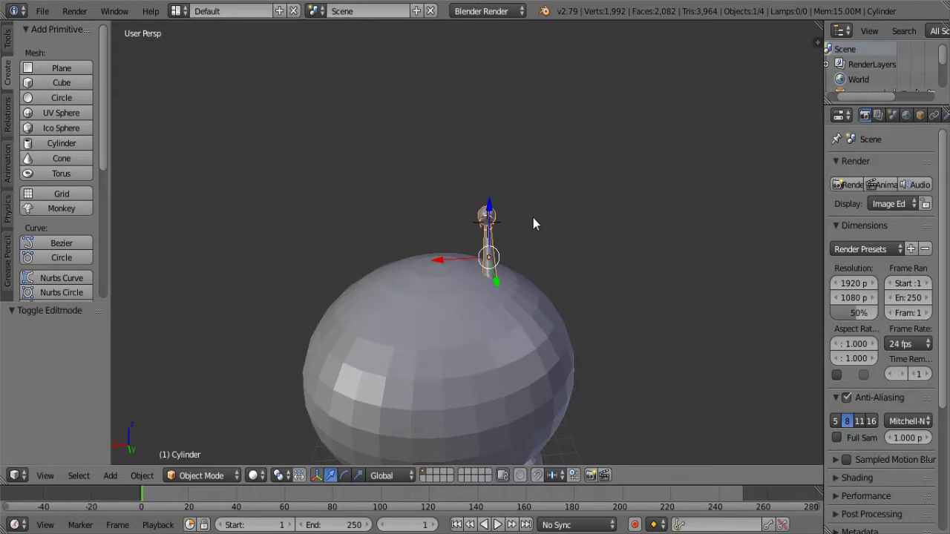
key(Tab)
Step: Copy the whole antenna and paste a duplicate, moved along X to the head's other side
key(a)
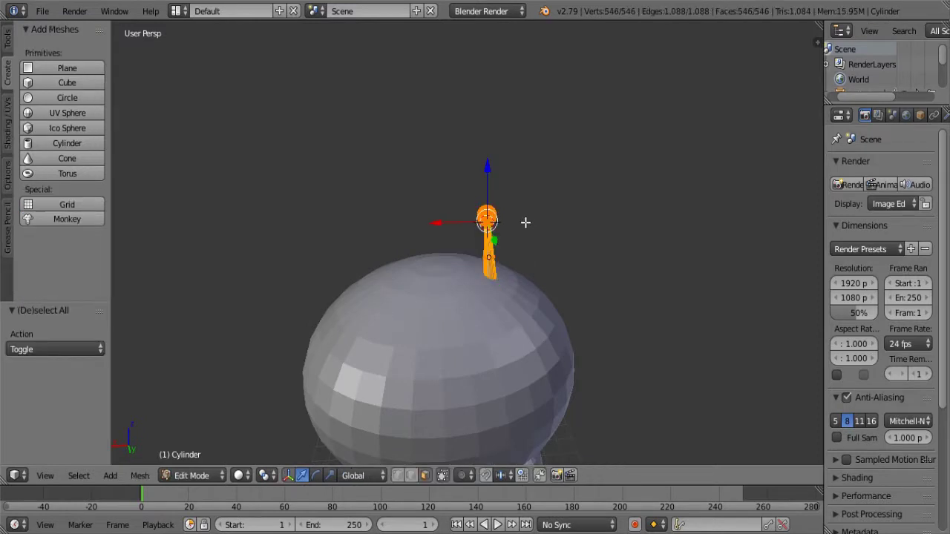
mouse_move(440, 228)
mouse_down()
mouse_move(388, 223)
mouse_move(445, 227)
mouse_up()
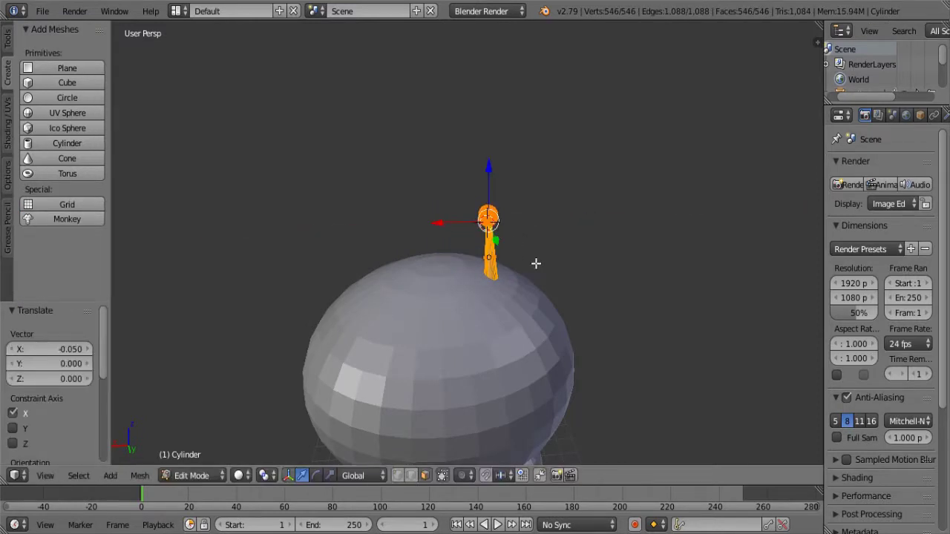
key(ctrl+c)
key(ctrl+v)
click(599, 227)
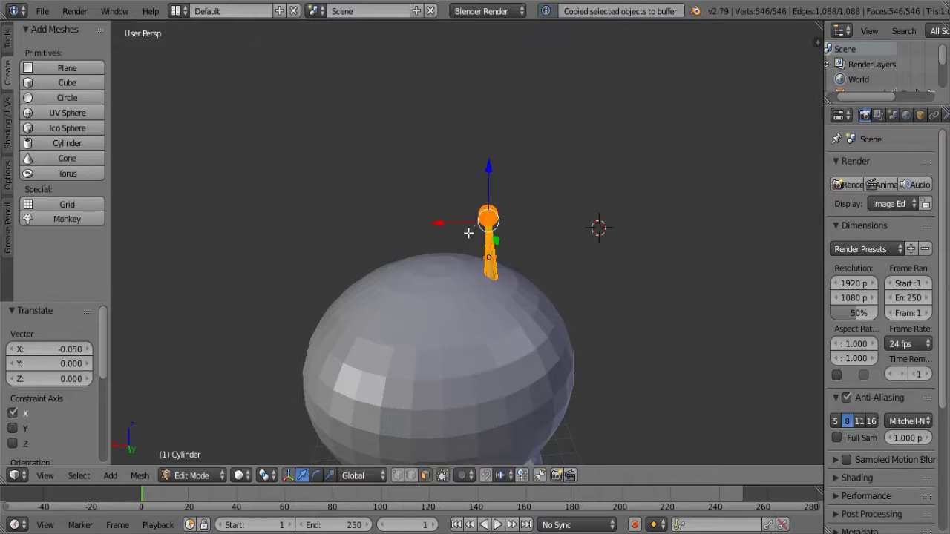
key(Tab)
key(ctrl+v)
key(g)
key(x)
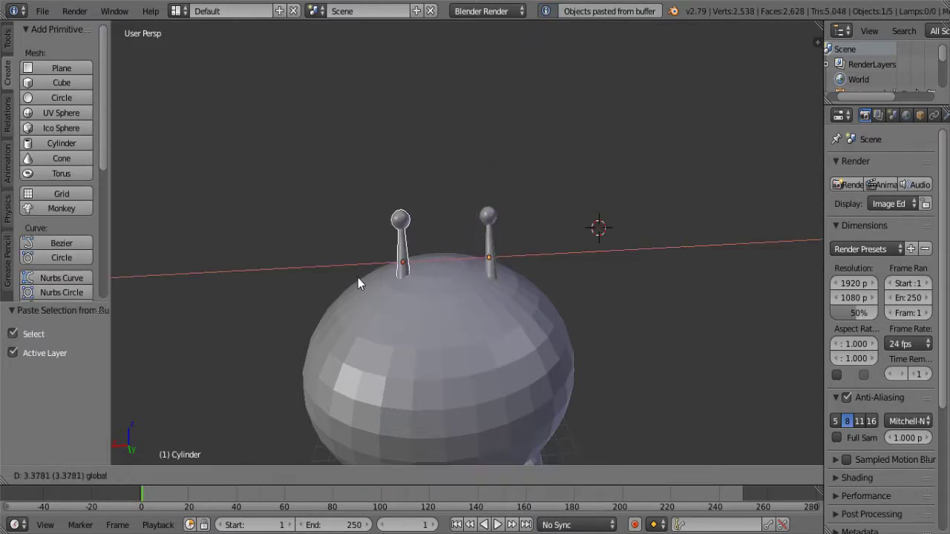
click(345, 277)
mouse_move(410, 312)
middle_down()
mouse_move(506, 292)
mouse_move(739, 318)
mouse_move(417, 290)
mouse_move(485, 284)
middle_up()
Step: Box-select both antennae and lower them 0.318 along Z into the body
key(a)
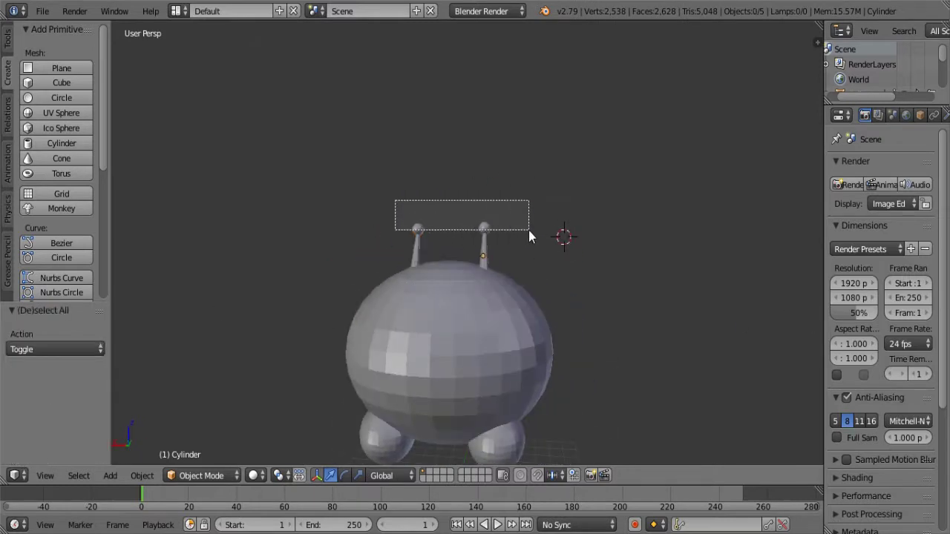
drag(529, 236, 528, 236)
key(g)
key(z)
click(446, 209)
mouse_move(447, 209)
middle_down()
mouse_move(415, 247)
mouse_move(444, 229)
mouse_move(529, 260)
mouse_move(559, 247)
mouse_move(562, 268)
mouse_move(678, 334)
mouse_move(513, 344)
middle_up()
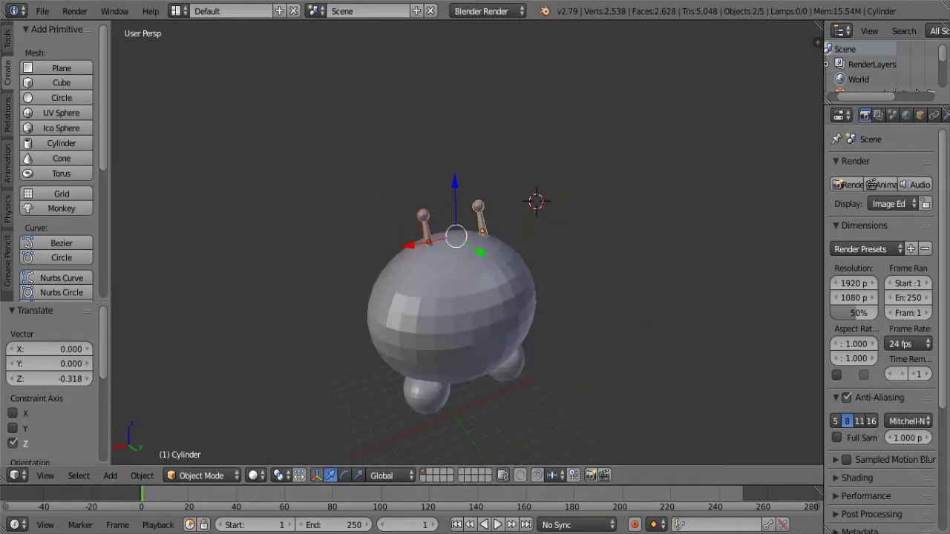
Step: Switch the render engine to Cycles Render
click(484, 11)
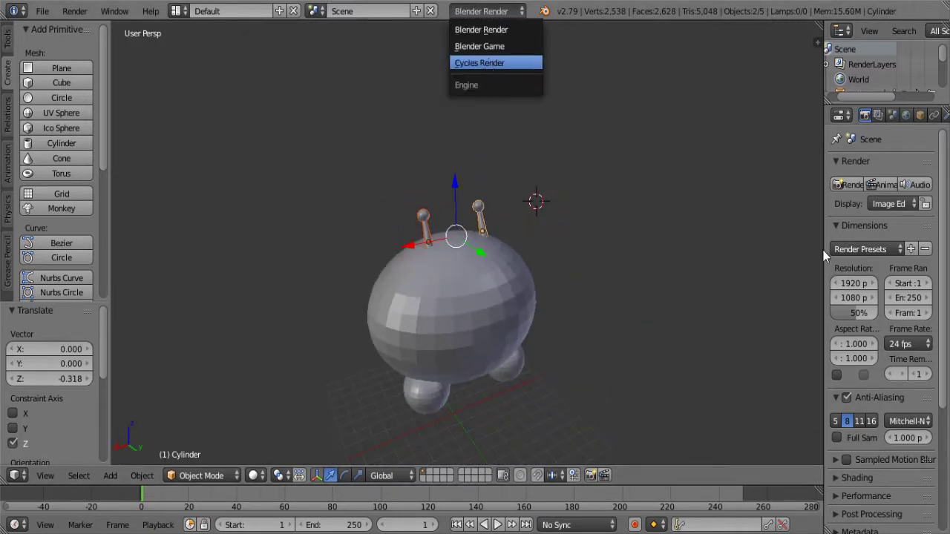
key(Return)
drag(823, 250, 745, 230)
Step: Add a material slot and a new material, Material.001, with a green Diffuse BSDF colour
click(894, 115)
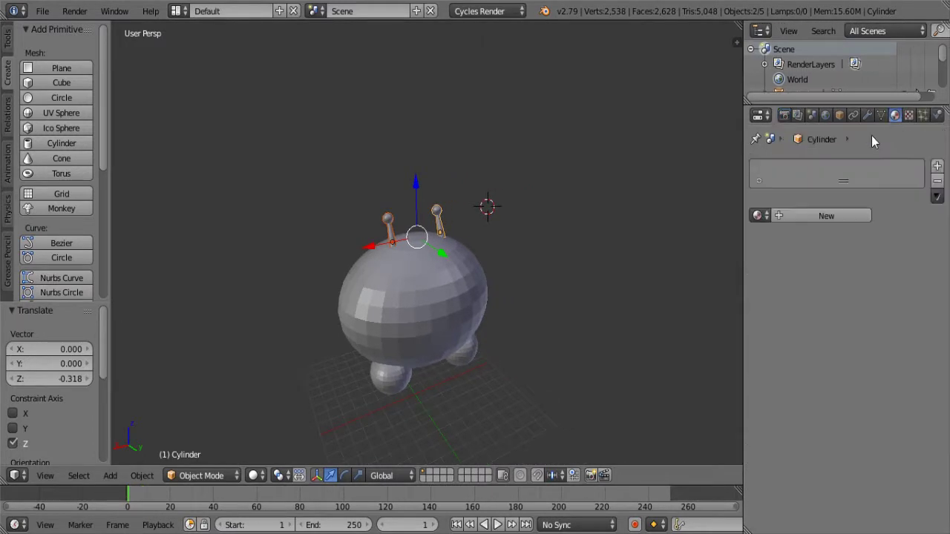
middle_drag(541, 205, 499, 210)
click(936, 165)
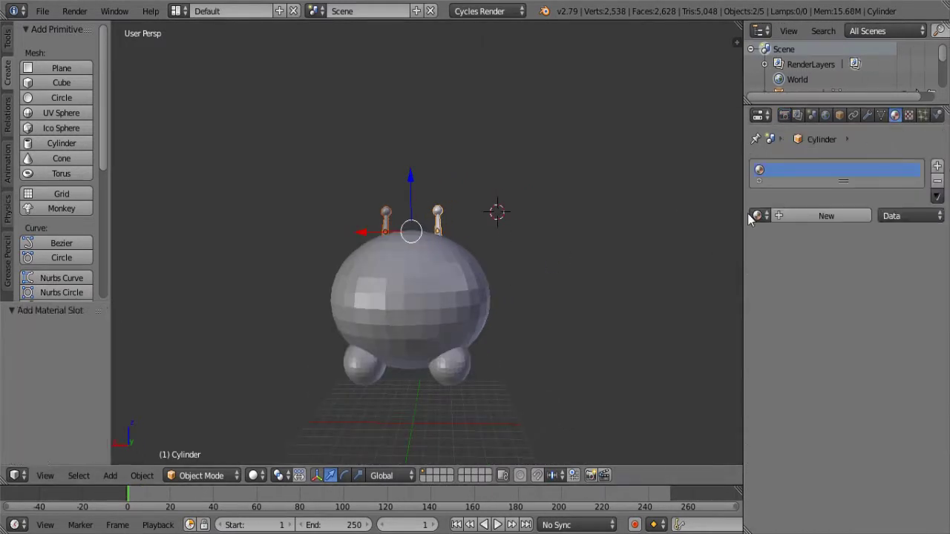
click(826, 215)
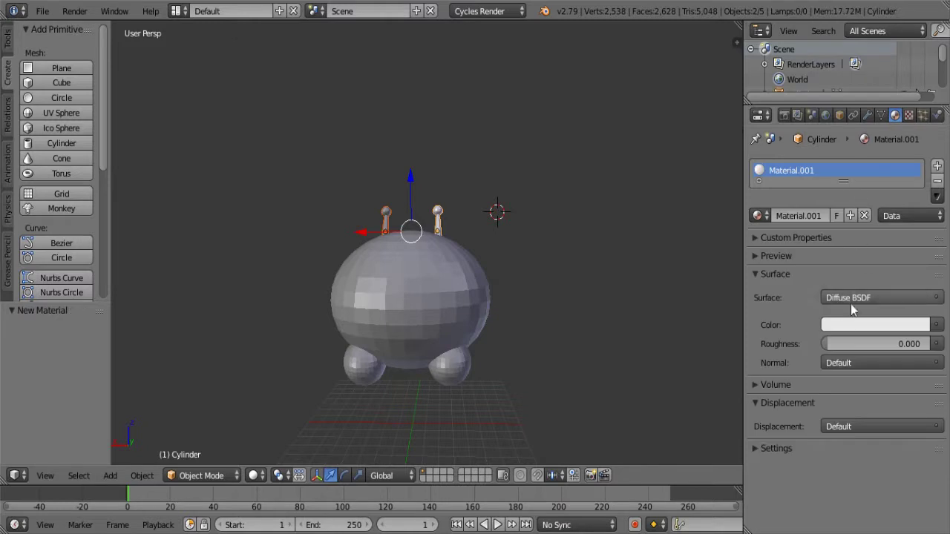
click(861, 324)
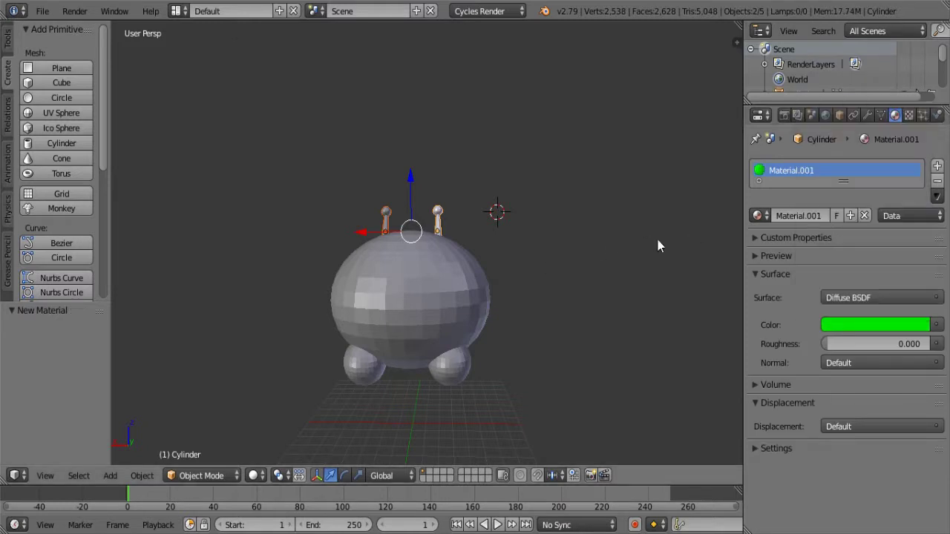
key(Tab)
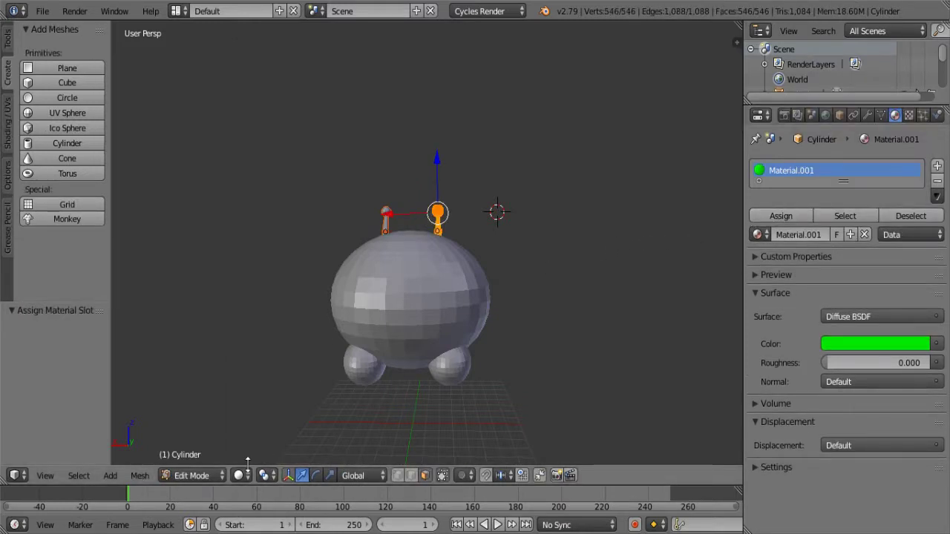
Step: Turn on Material preview shading and assign Material.001 to the antenna
click(240, 476)
key(Return)
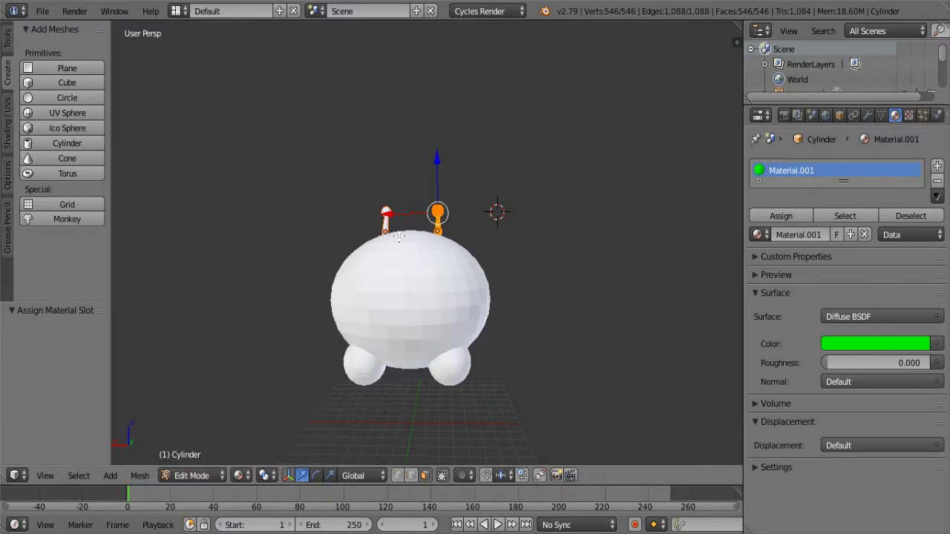
key(Tab)
Step: Assign the green Material.001 to the egg body, the right foot and the left foot
key(Tab)
click(757, 234)
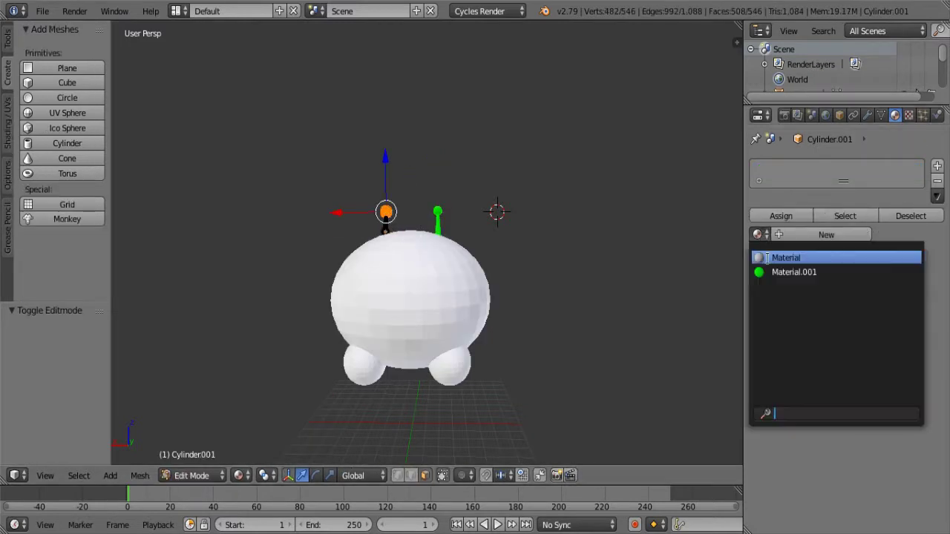
click(777, 271)
key(Tab)
right_click(430, 270)
key(Tab)
click(757, 234)
click(786, 271)
key(Tab)
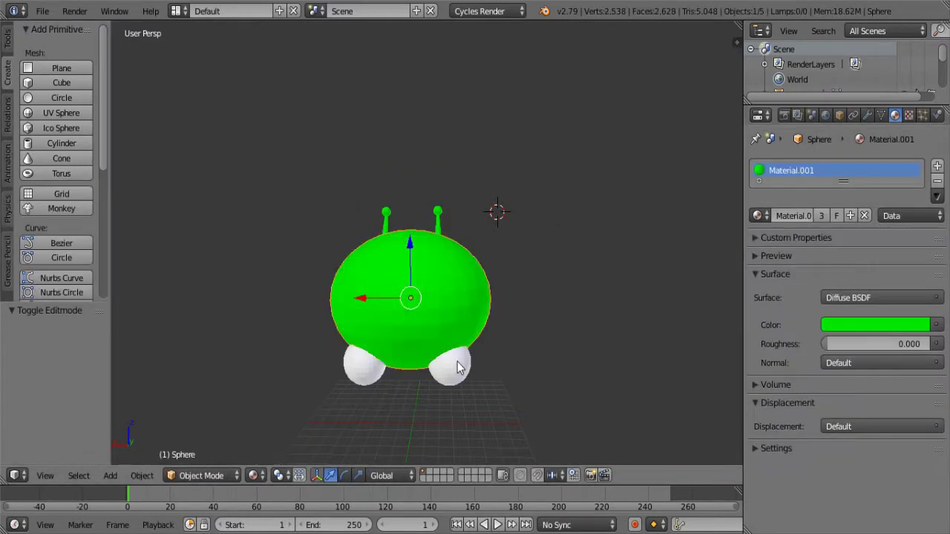
right_click(449, 365)
key(Tab)
click(757, 235)
click(787, 272)
key(Tab)
right_click(363, 378)
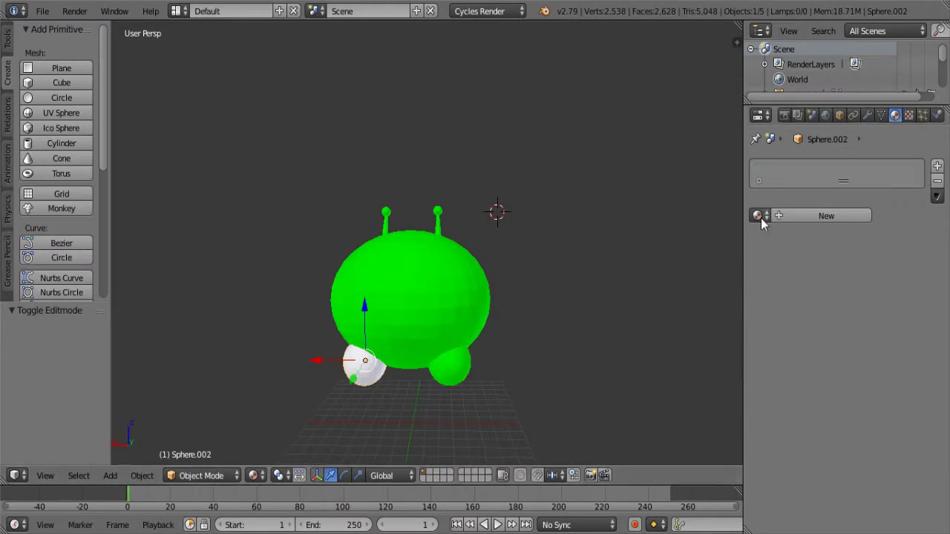
key(Tab)
click(757, 235)
click(765, 271)
key(Tab)
Step: Preview the alien in Rendered shading, then return to Material preview
click(253, 476)
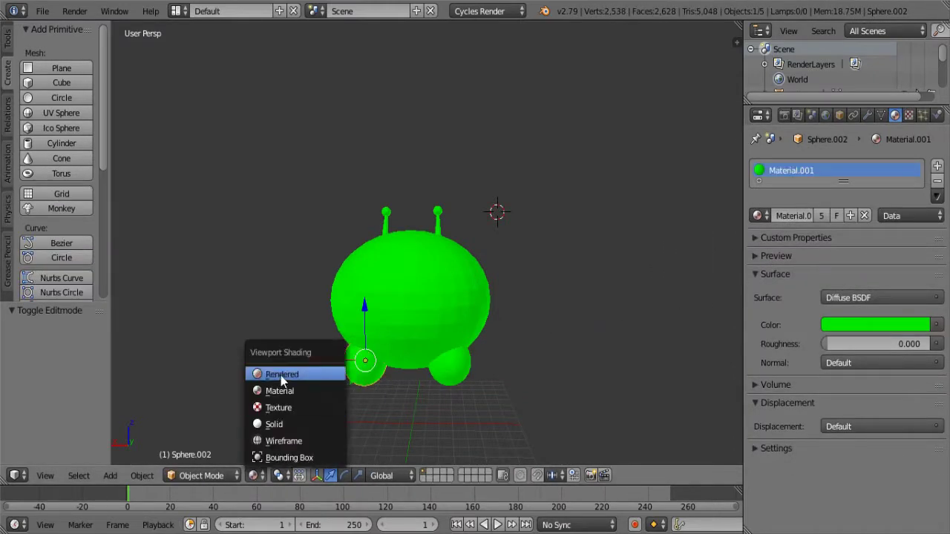
click(259, 382)
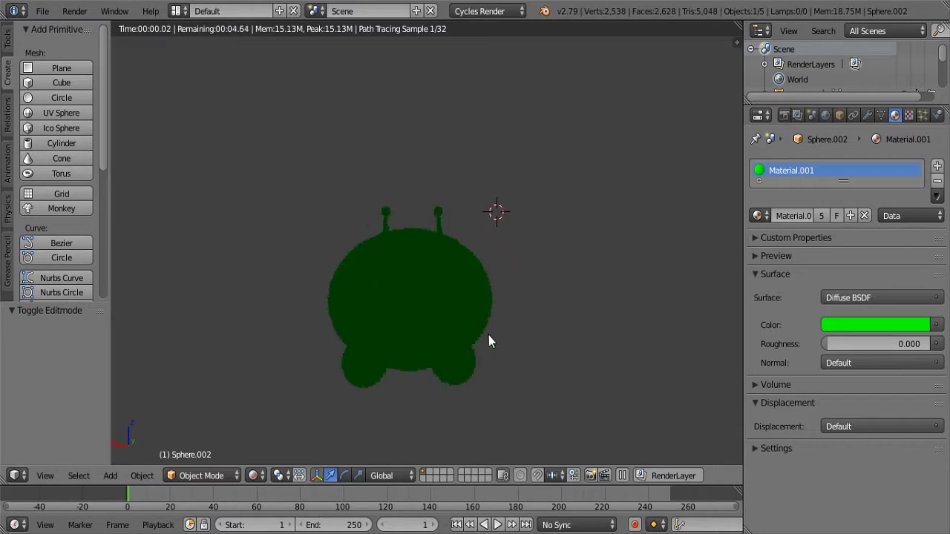
key(Tab)
click(262, 475)
click(286, 387)
key(Tab)
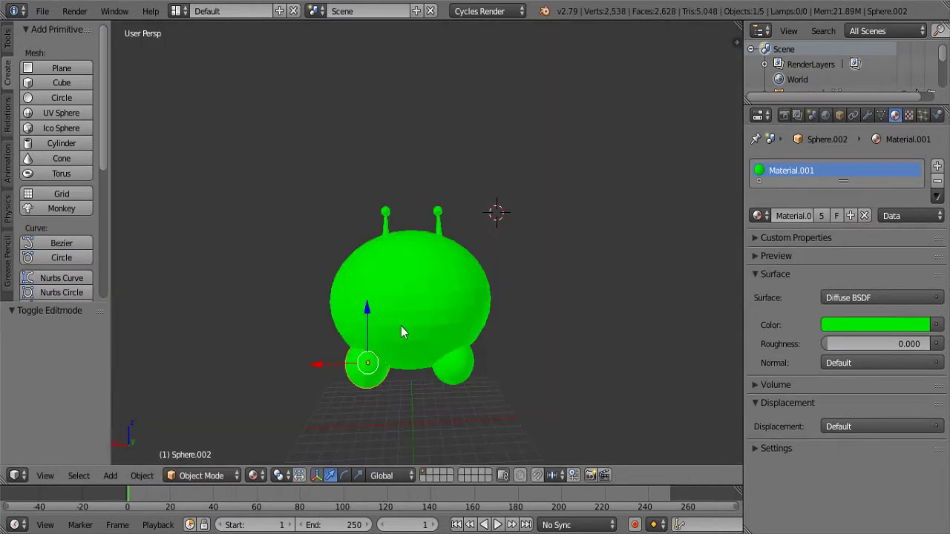
Step: Add a new UV sphere beside the head for an eye
scroll(507, 337, up, 2)
scroll(507, 336, up, 1)
click(43, 114)
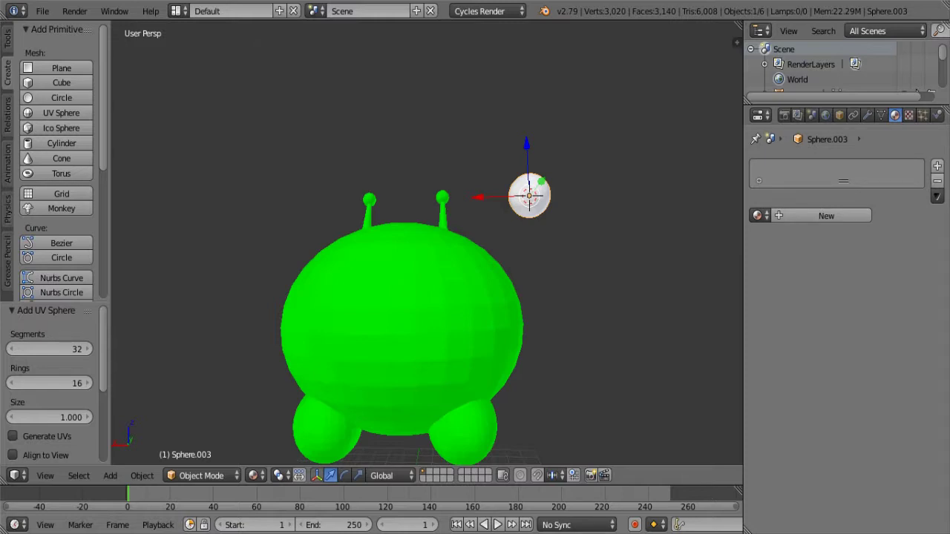
Step: Flatten the new sphere along Y into an oval eye shape
middle_drag(572, 192, 626, 235)
key(s)
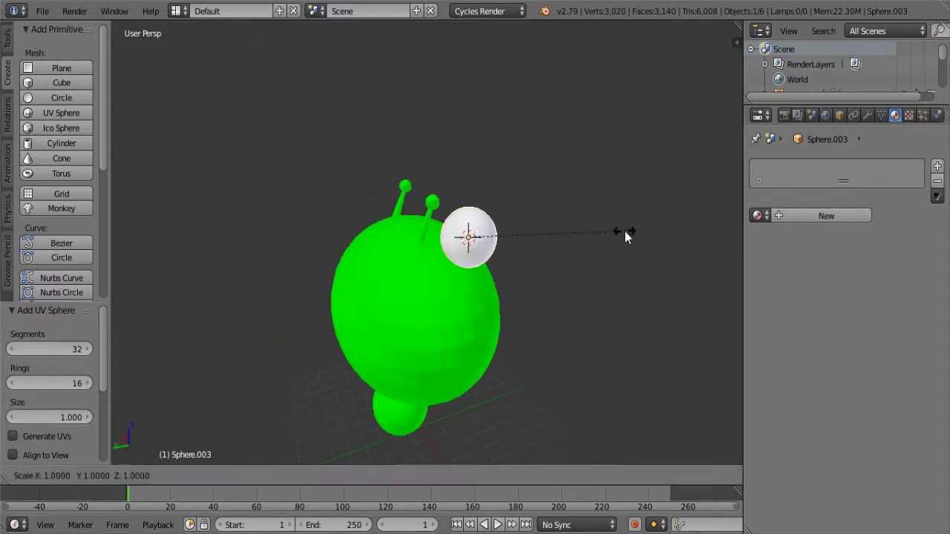
click(521, 239)
key(s)
key(x)
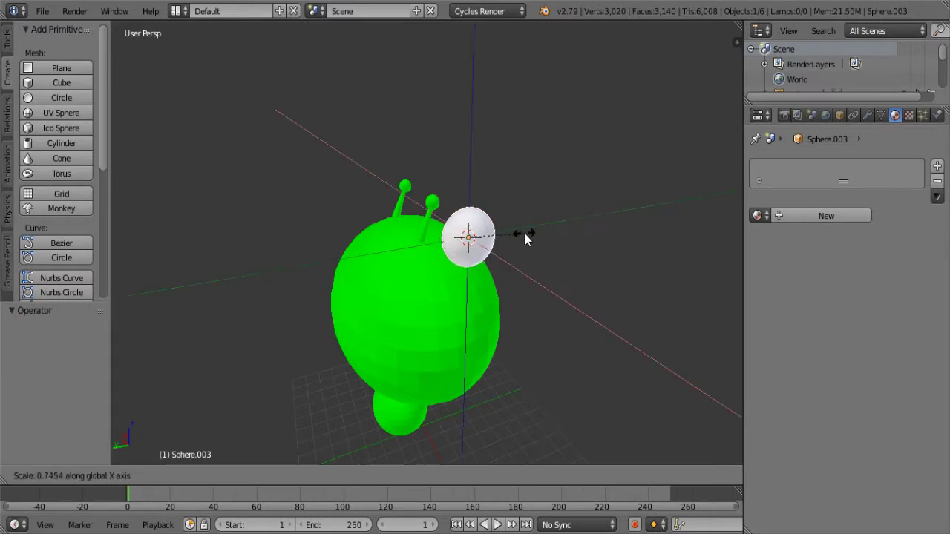
key(y)
click(505, 236)
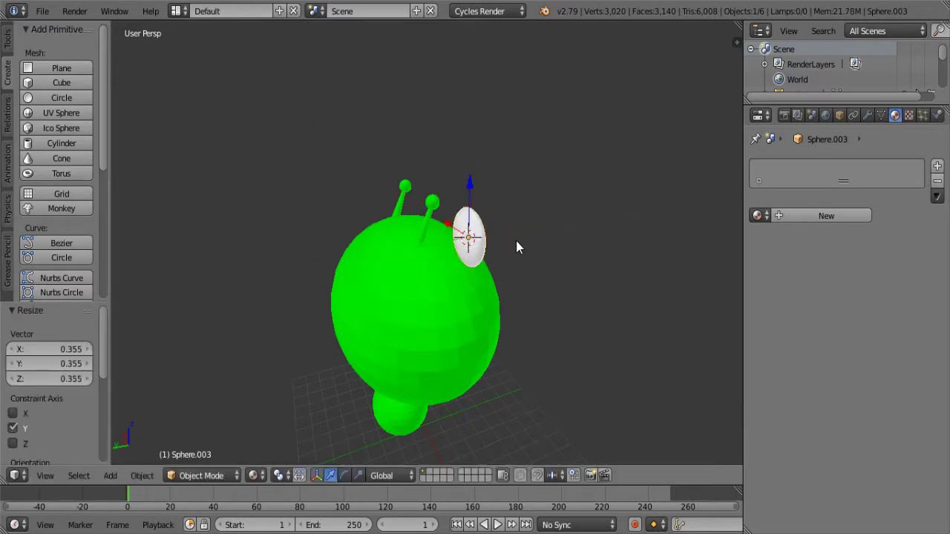
mouse_move(515, 242)
middle_down()
mouse_move(474, 220)
mouse_move(536, 210)
mouse_move(509, 229)
middle_up()
key(s)
key(y)
click(511, 201)
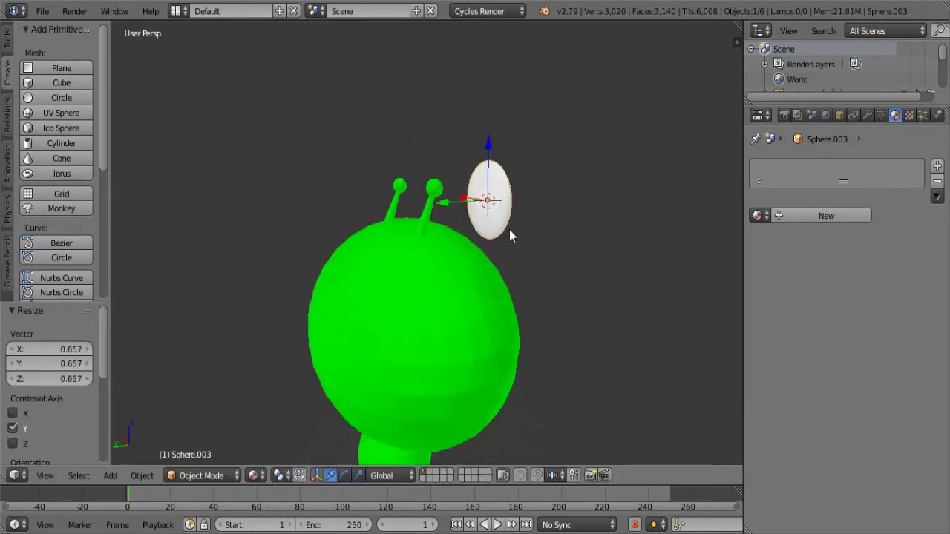
scroll(581, 215, up, 2)
Step: In Edit Mode, select the eye's vertices and duplicate them for a pupil
key(Tab)
mouse_move(580, 221)
middle_down()
mouse_move(651, 307)
mouse_move(560, 296)
middle_up()
key(ctrl+c)
key(ctrl+v)
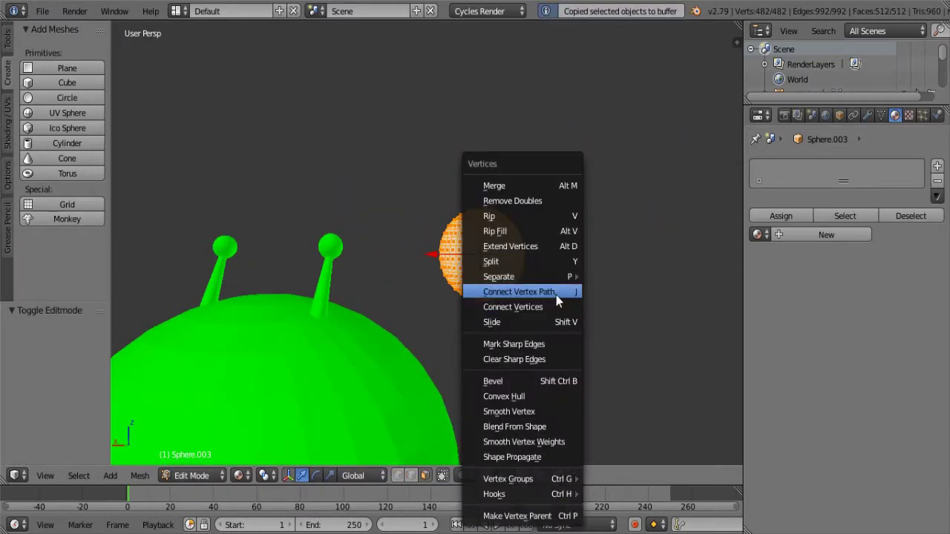
key(Escape)
key(shift+d)
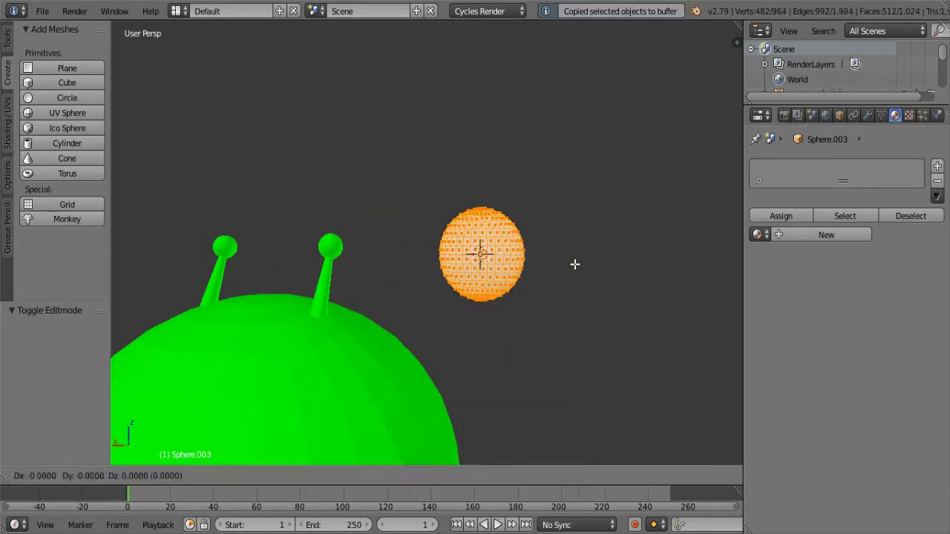
key(Escape)
Step: Move the duplicate along Y and shrink it to 0.429 as the pupil
middle_drag(566, 259, 519, 267)
key(g)
key(y)
click(673, 283)
mouse_move(673, 284)
middle_down()
mouse_move(519, 308)
mouse_move(564, 282)
mouse_move(445, 339)
mouse_move(395, 320)
mouse_move(374, 288)
middle_up()
key(s)
click(541, 297)
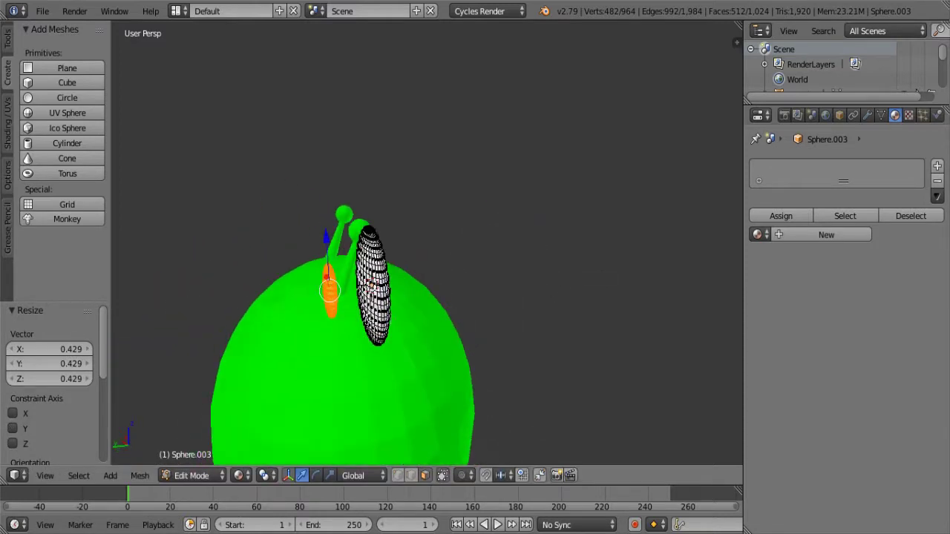
Step: Push the pupil forward along Y to the eye's front, then leave Edit Mode
key(g)
key(y)
click(294, 298)
key(KP_Decimal)
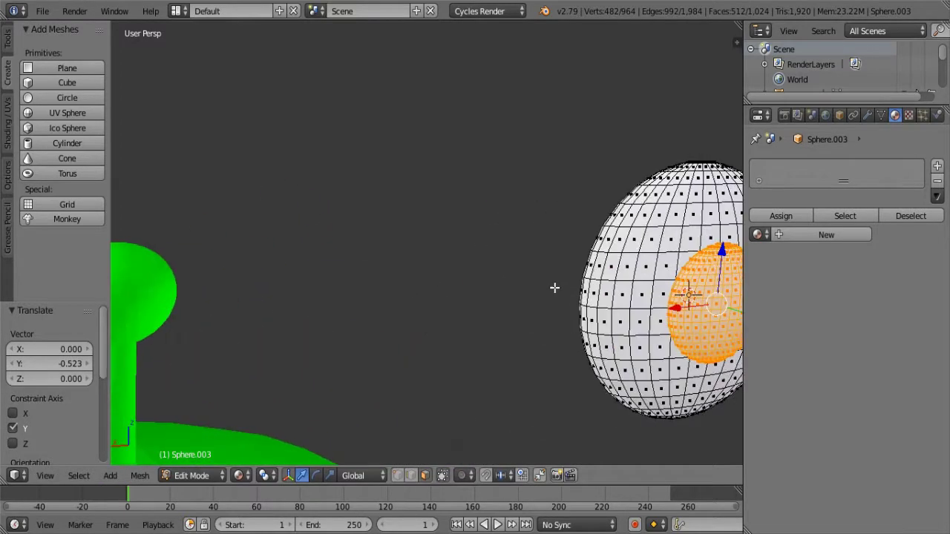
middle_drag(537, 362, 520, 349)
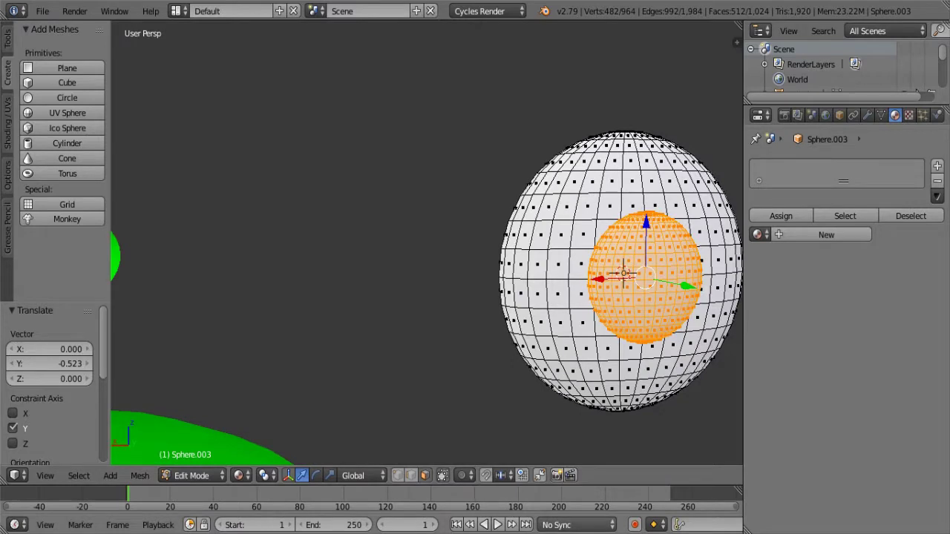
middle_drag(624, 374, 638, 395)
key(a)
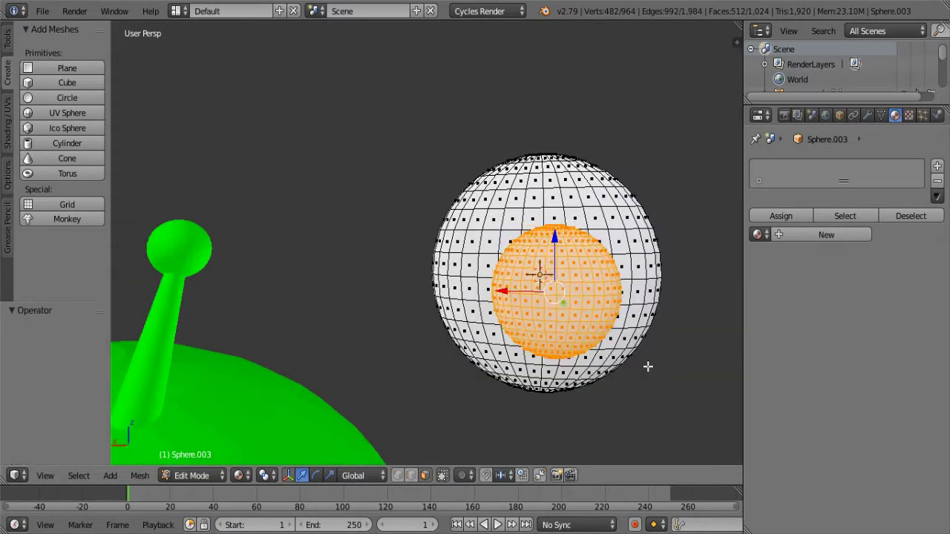
key(a)
key(Tab)
Step: Move the eye along X and give it a Shrinkwrap modifier targeting the body Sphere
key(g)
key(x)
click(460, 279)
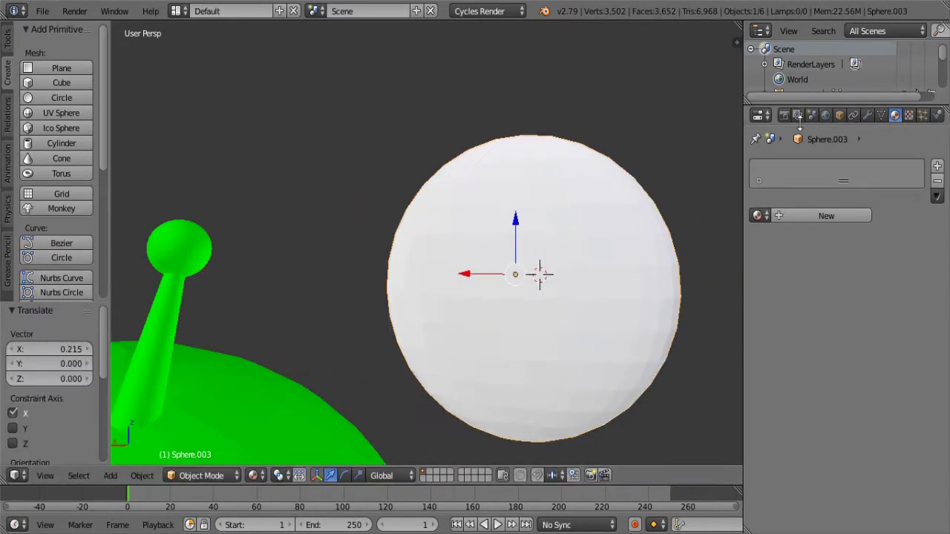
click(866, 115)
click(828, 167)
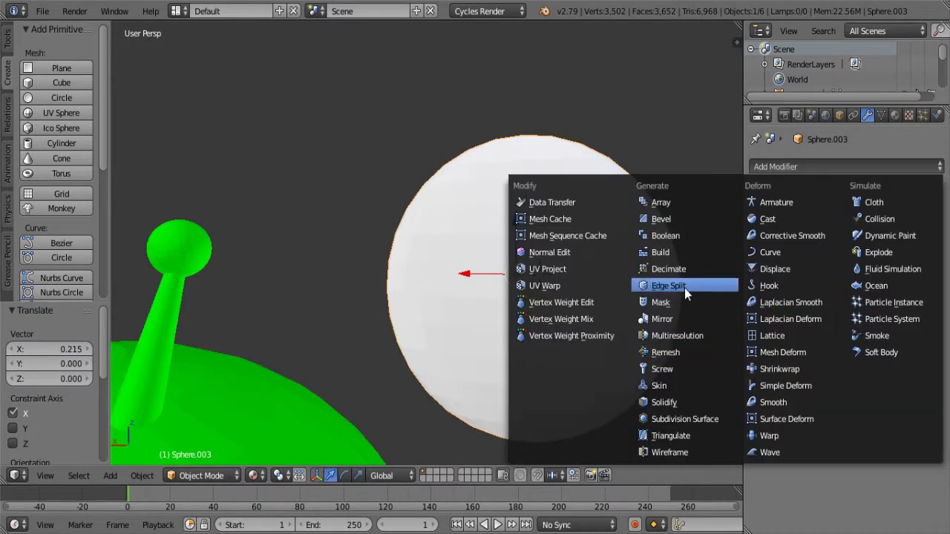
click(779, 369)
key(e)
click(407, 429)
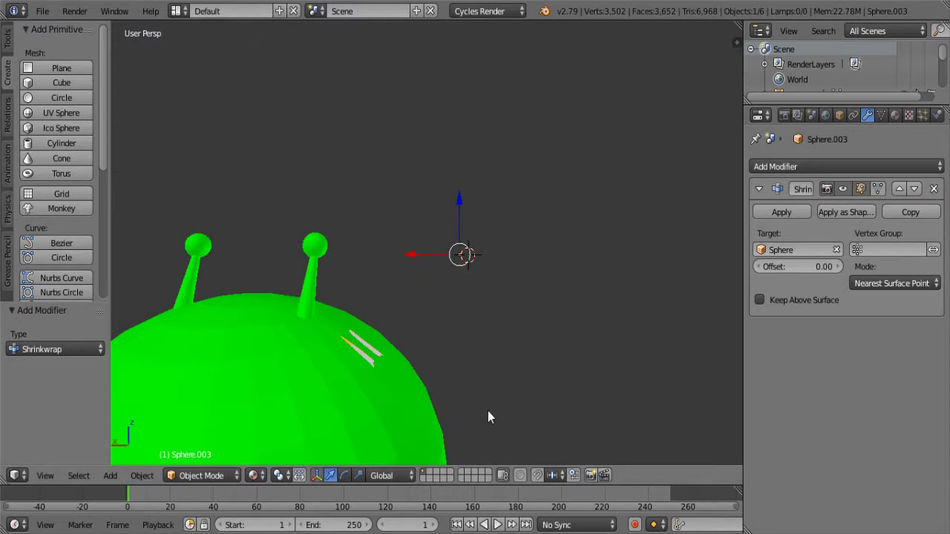
Step: Place the eye on the body's surface and set the wrap offset to -0.02
scroll(514, 334, down, 2)
drag(401, 250, 341, 250)
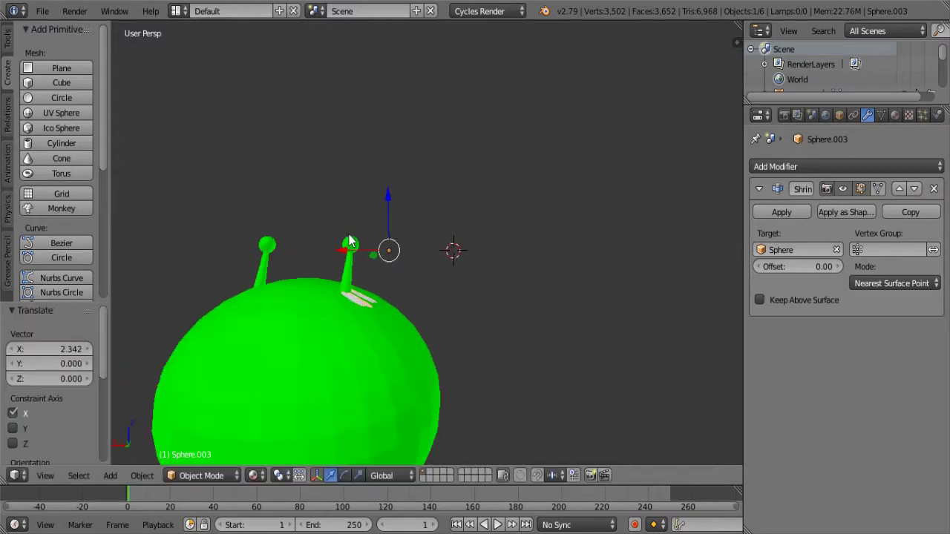
key(g)
click(264, 382)
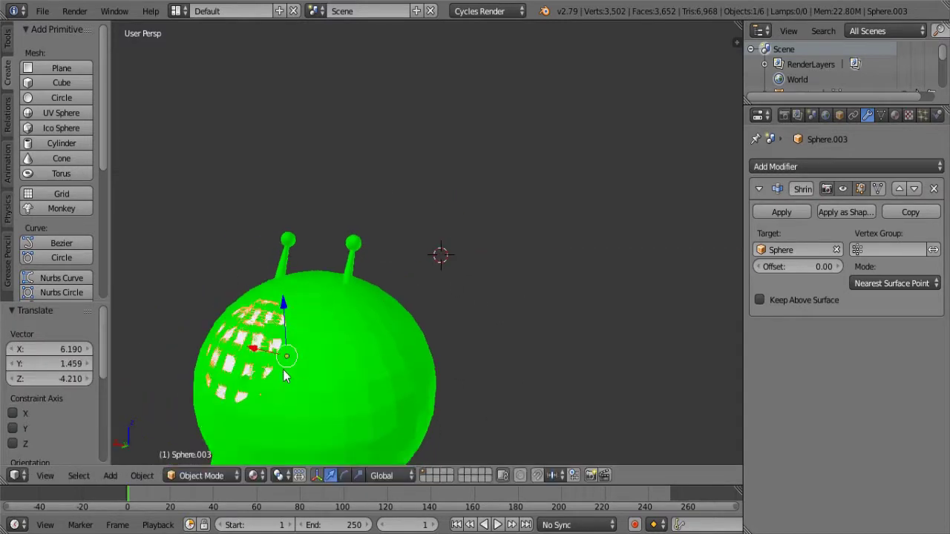
middle_drag(264, 381, 662, 323)
click(837, 267)
key(minus)
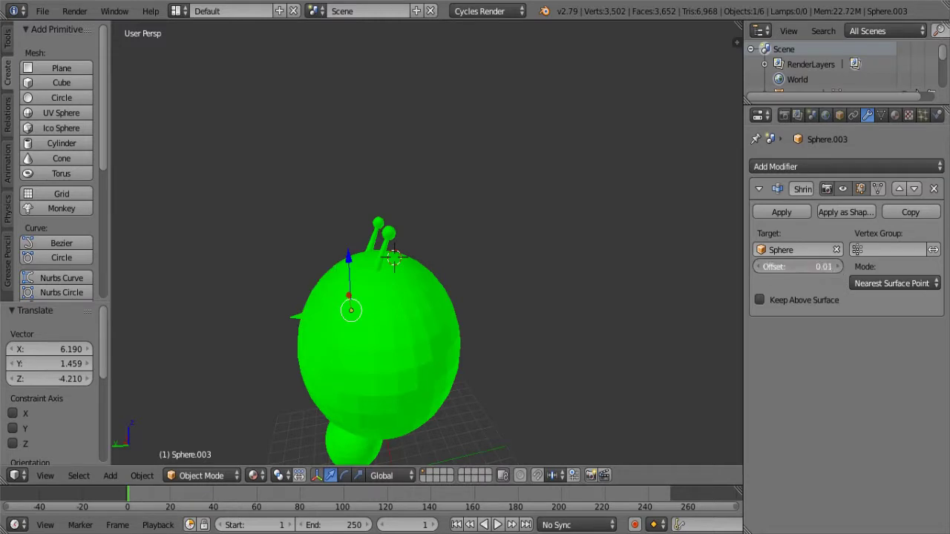
middle_drag(713, 275, 458, 262)
drag(798, 267, 790, 266)
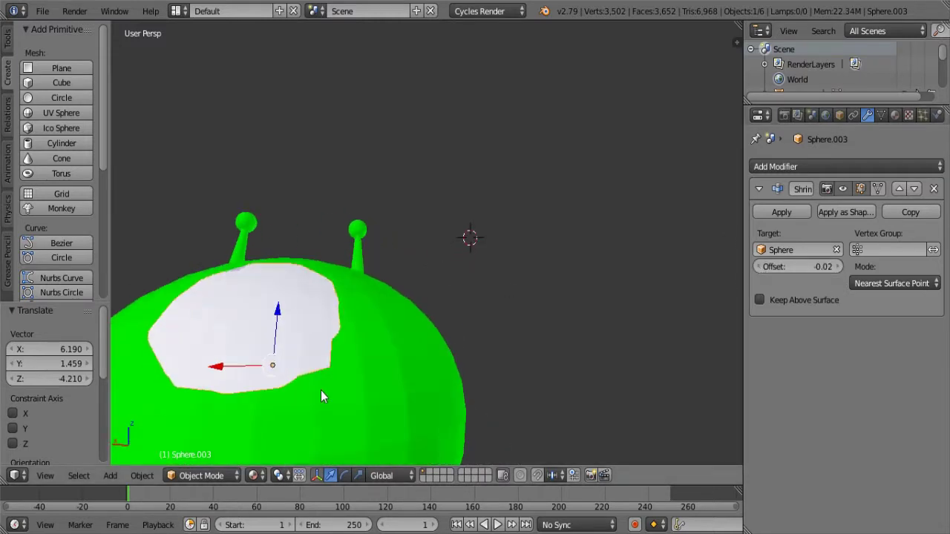
Step: Shift the eye along X, shrink it, and frame it in Edit Mode
middle_drag(320, 390, 284, 408)
key(g)
key(x)
click(540, 360)
key(s)
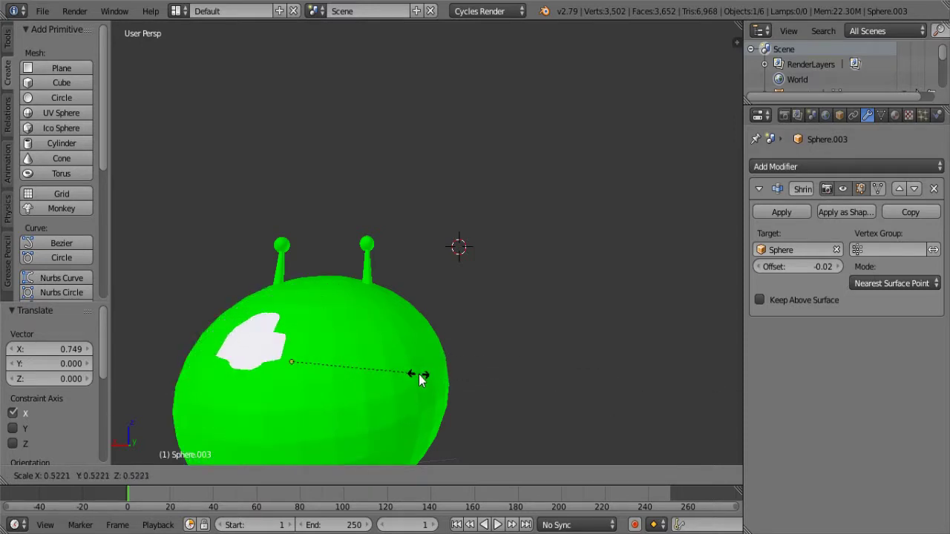
click(460, 377)
key(KP_Decimal)
key(Tab)
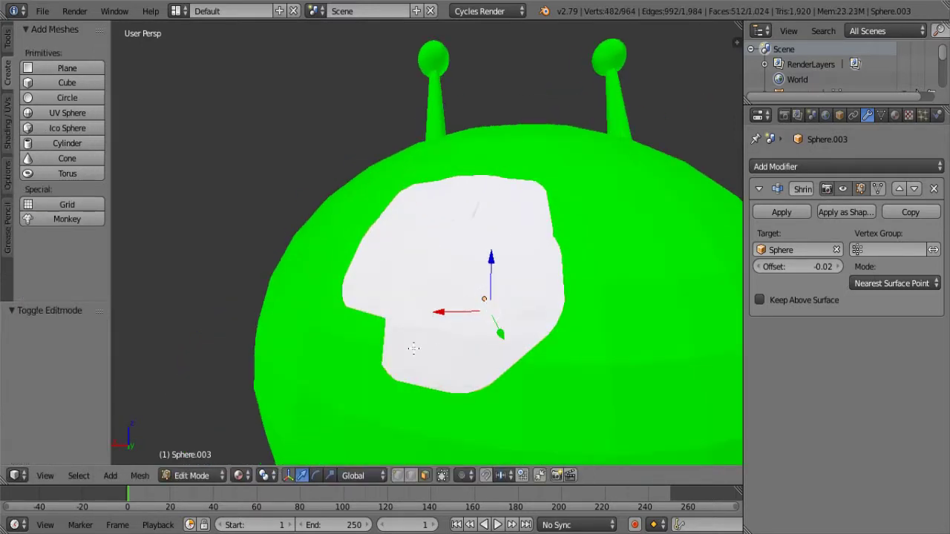
Step: Move the inner pupil mesh using Solid, then Wireframe shading to see inside
click(237, 476)
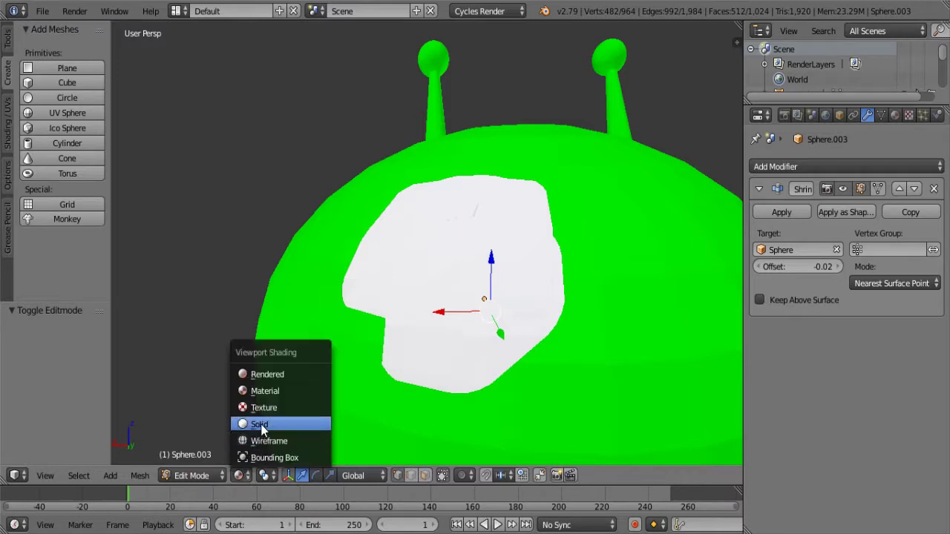
click(211, 422)
key(g)
click(415, 348)
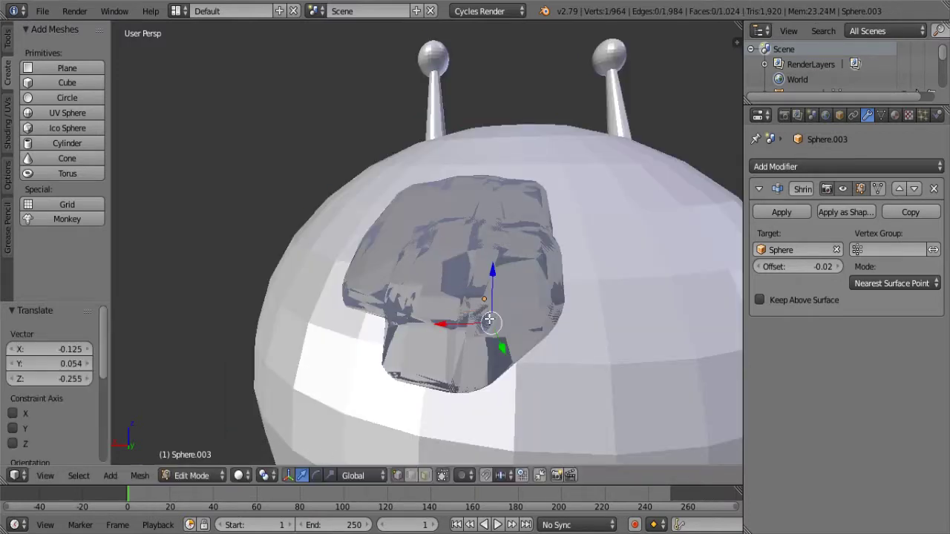
click(238, 476)
click(256, 438)
mouse_move(260, 442)
middle_down()
mouse_move(519, 381)
mouse_move(431, 379)
middle_up()
Step: Return to Object Mode and show the alien in Material shading from the front
key(ctrl+l)
key(ctrl+z)
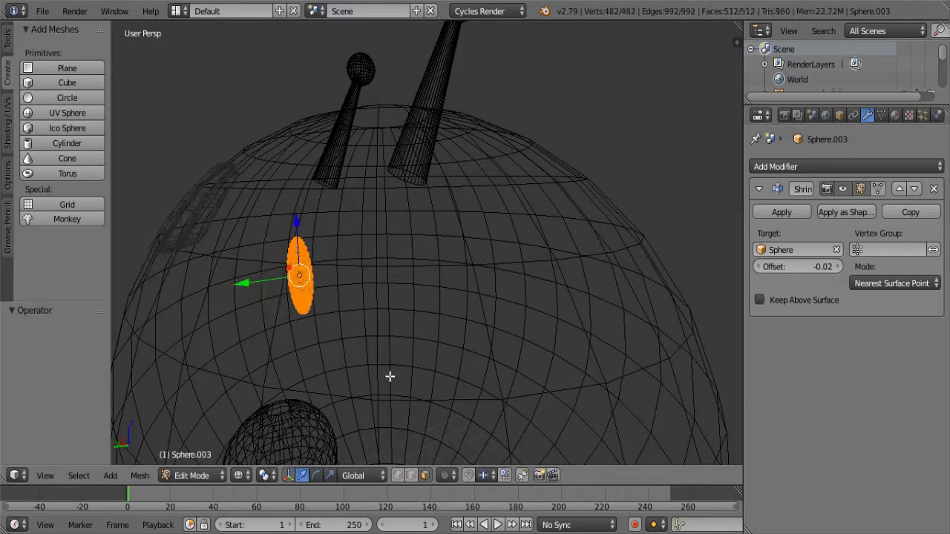
key(Tab)
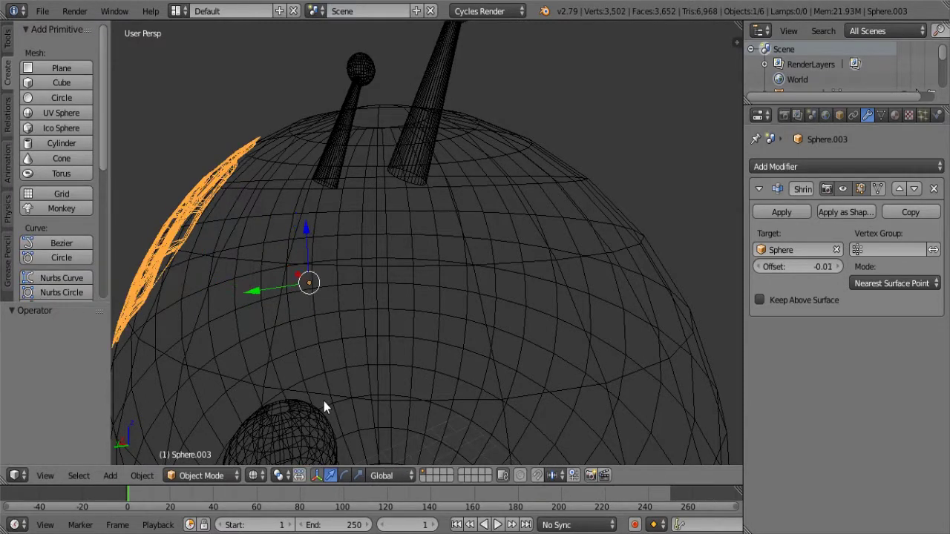
click(253, 475)
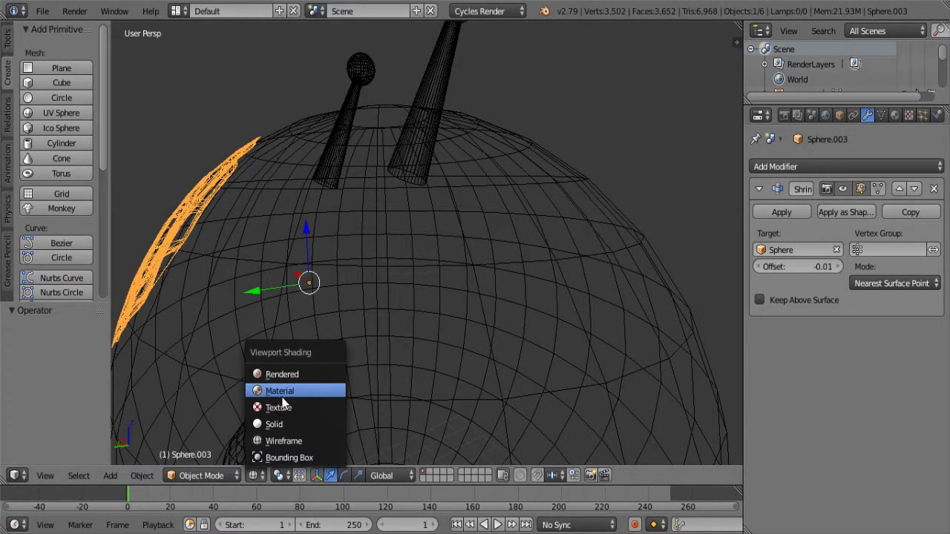
click(277, 447)
scroll(404, 372, down, 5)
middle_drag(404, 373, 500, 353)
key(ctrl+z)
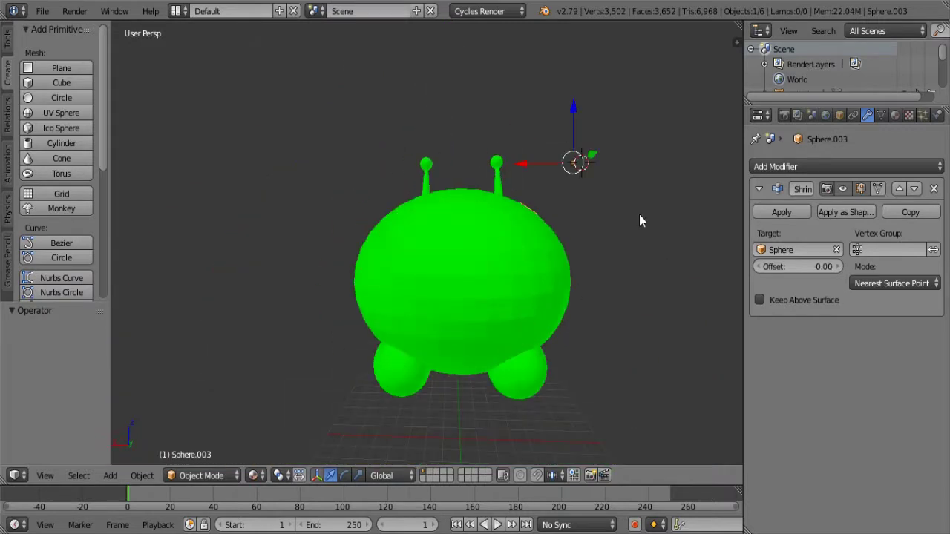
Step: Delete one of the two eye discs in Edit Mode
middle_drag(640, 222, 543, 213)
scroll(508, 238, up, 5)
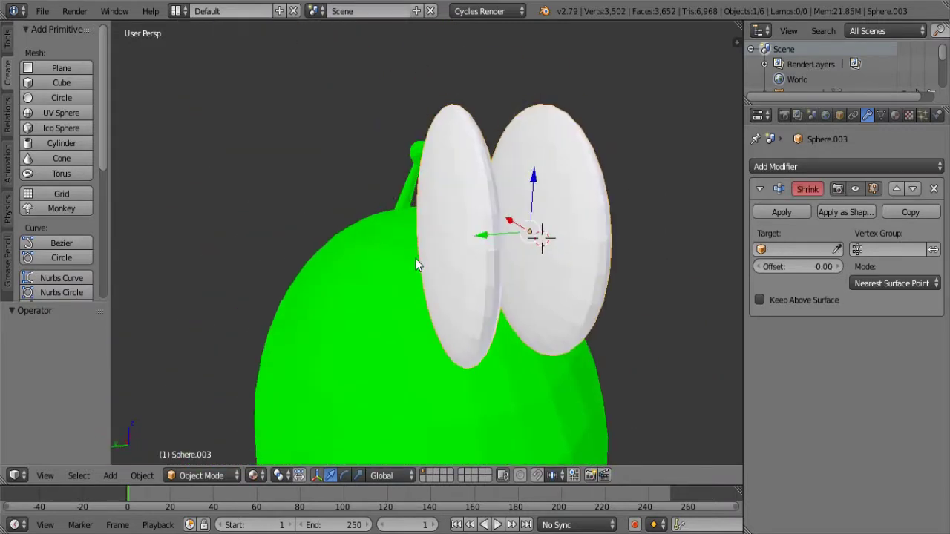
key(Tab)
key(x)
click(495, 244)
key(Tab)
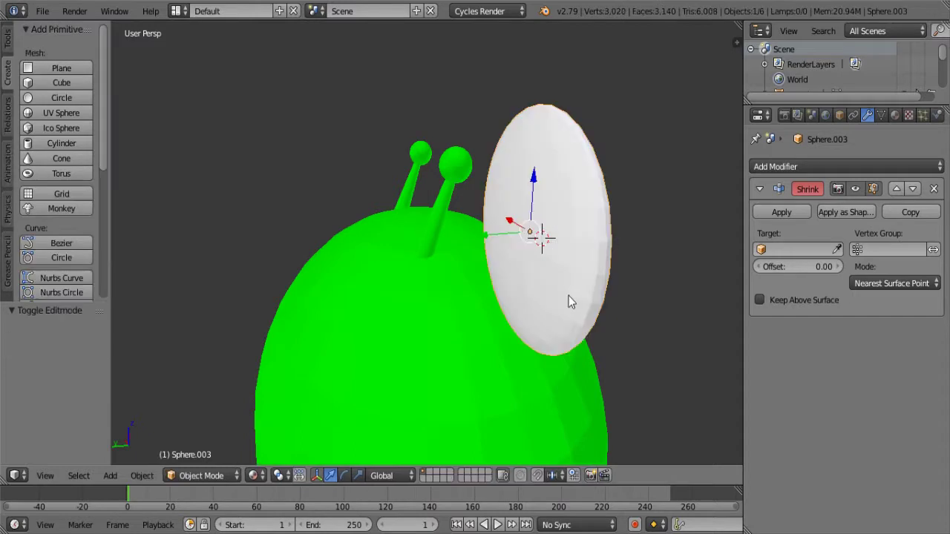
scroll(568, 295, down, 4)
Step: Set the Shrinkwrap target to Sphere, raise the offset, and move the eye along Y and X
click(837, 248)
click(484, 322)
click(838, 266)
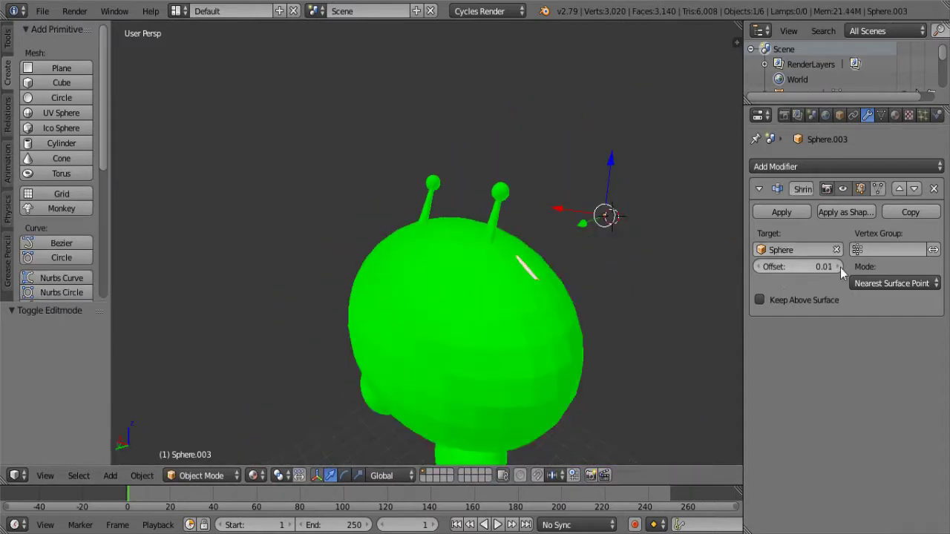
key(g)
key(y)
click(345, 250)
middle_drag(344, 250, 503, 277)
key(g)
key(x)
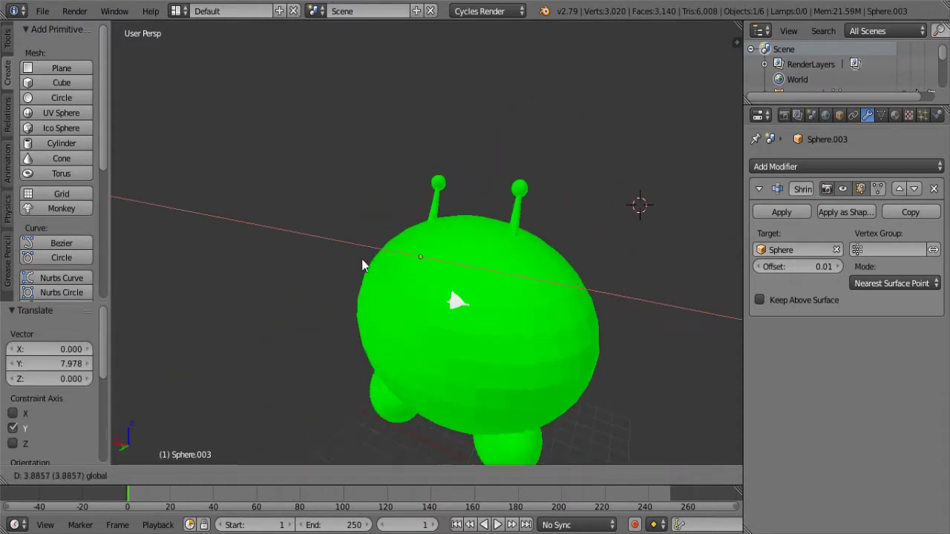
click(210, 224)
Step: Enlarge the eye to 1.382 and raise the wrap offset to 0.08
key(s)
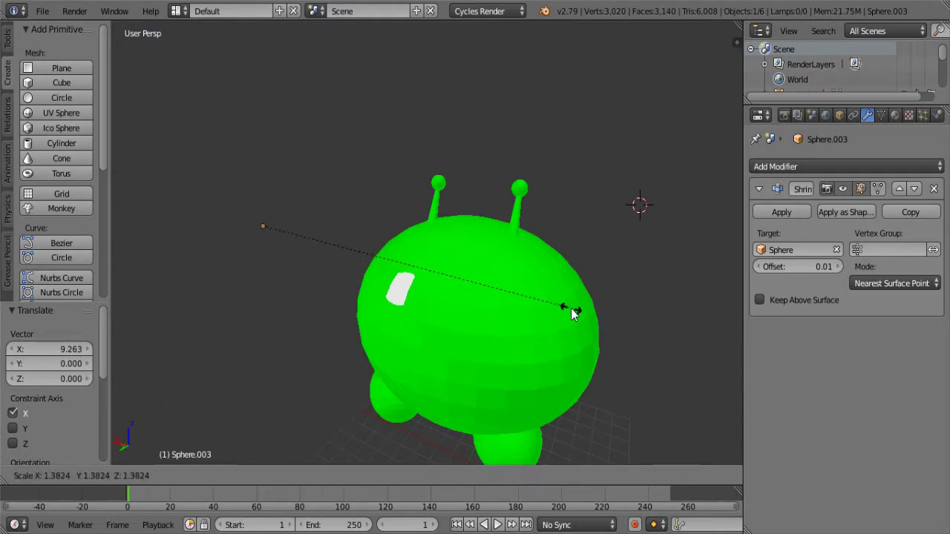
click(571, 310)
scroll(553, 296, up, 4)
click(839, 267)
drag(839, 267, 883, 267)
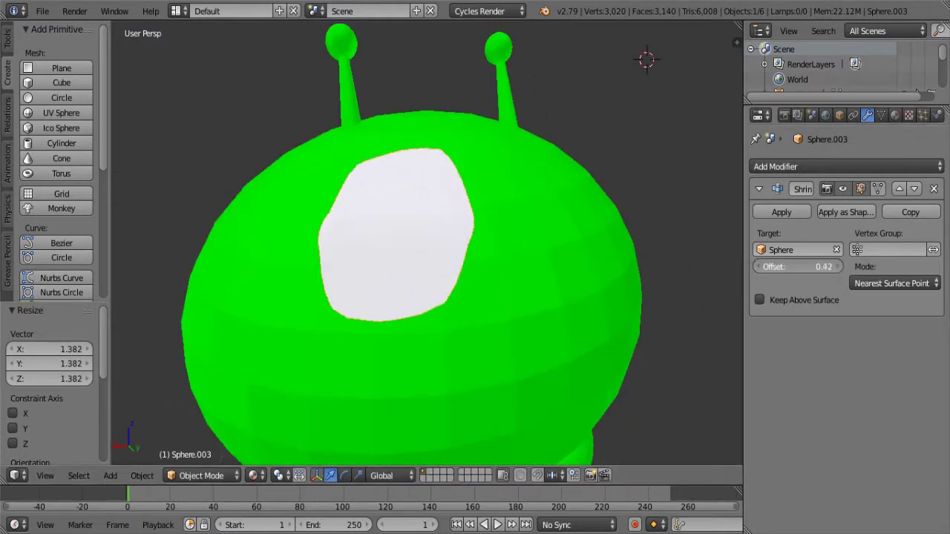
scroll(498, 302, down, 3)
Step: Slide the white eye patch along X into place on the body's front
key(g)
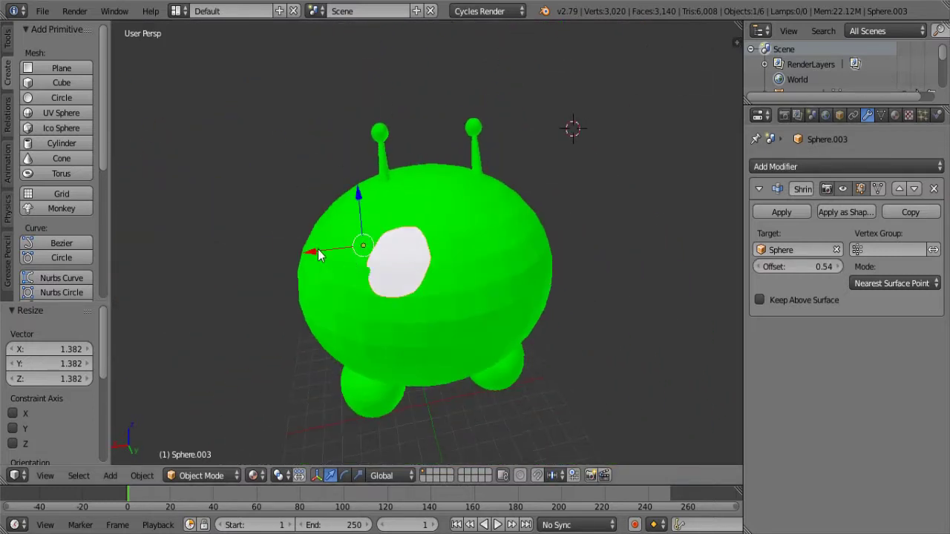
key(x)
click(444, 269)
middle_drag(444, 269, 564, 260)
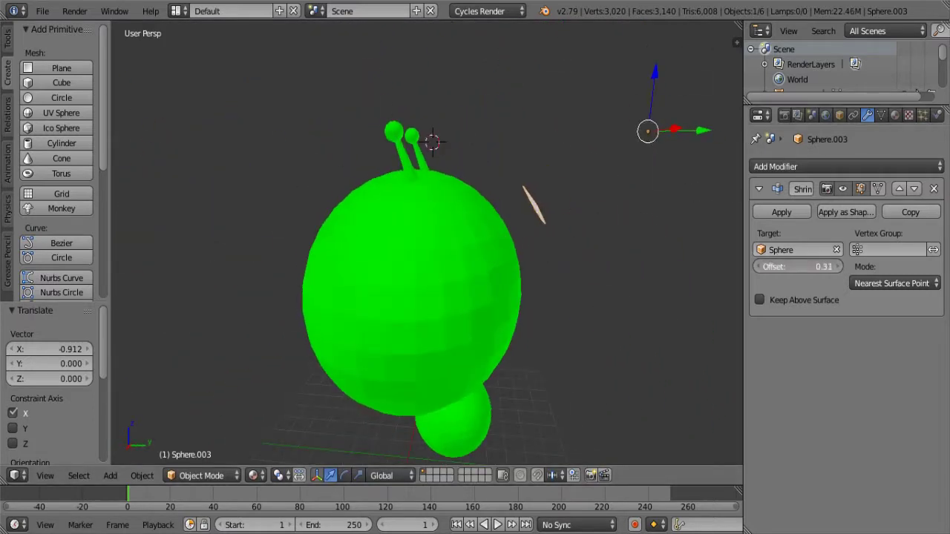
middle_drag(579, 297, 513, 310)
key(g)
key(x)
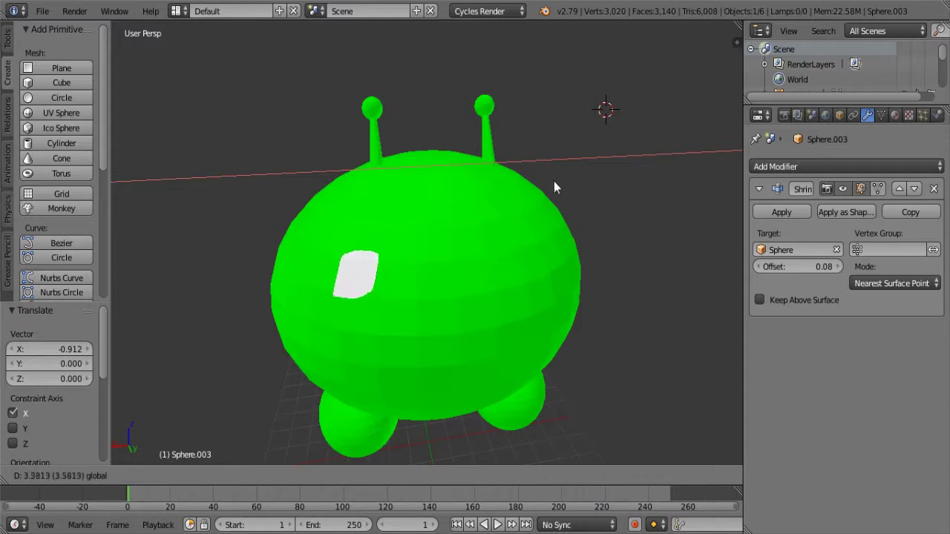
click(327, 190)
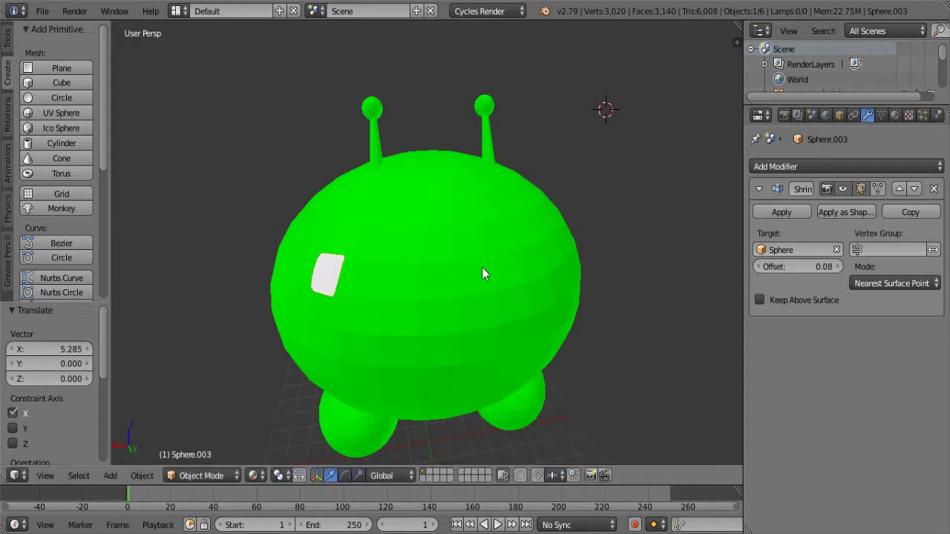
Step: Cycle the eye's Shrinkwrap wrap mode through Project and Nearest Surface Point to Nearest Vertex
click(903, 287)
click(896, 250)
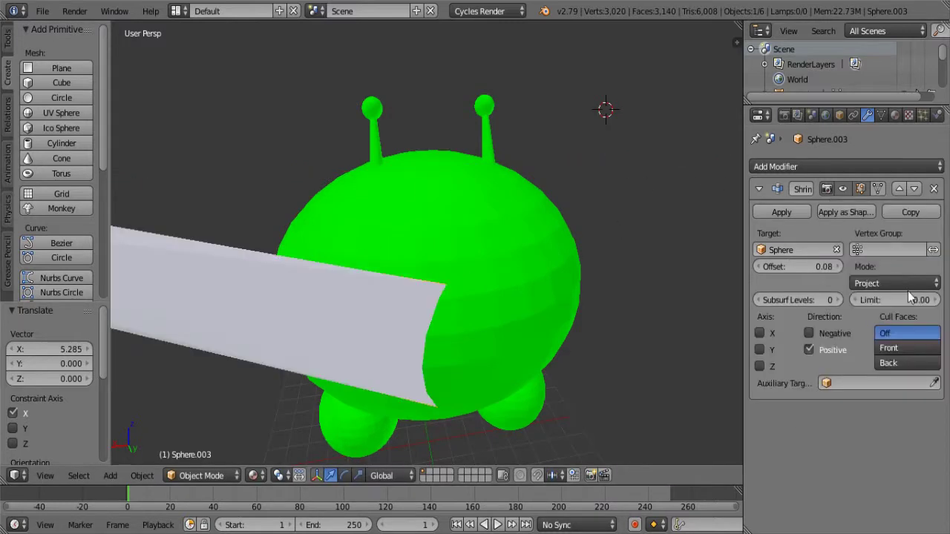
click(894, 282)
click(891, 265)
click(894, 283)
click(890, 233)
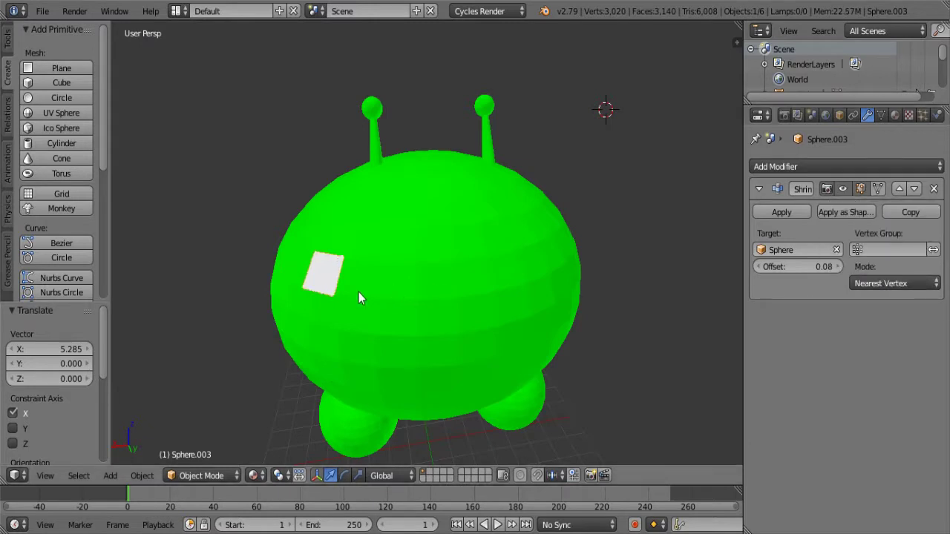
scroll(358, 292, down, 4)
Step: Move the eye along X and shrink it to 0.899
key(g)
key(x)
click(324, 227)
key(s)
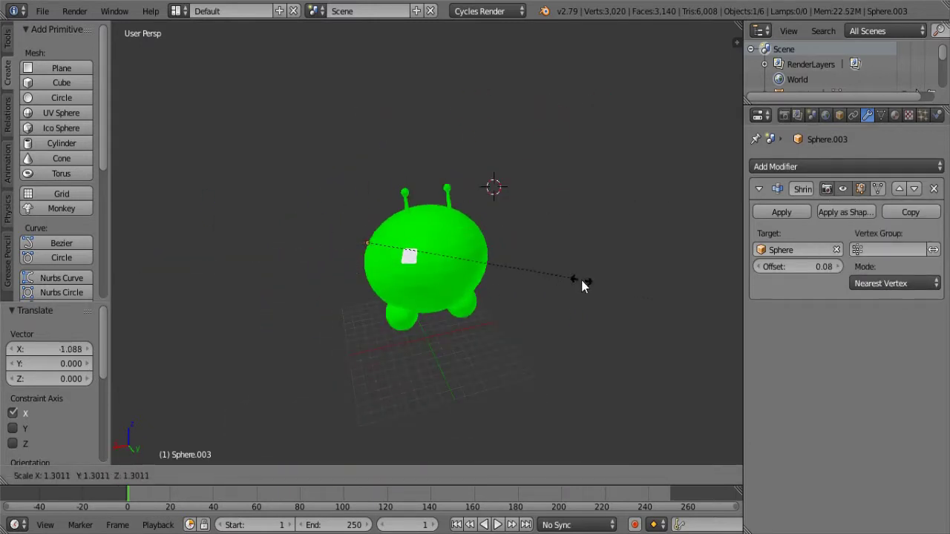
click(519, 260)
Step: Switch to Nearest Surface Point, move the eye along X and enlarge it to 2.198
click(916, 283)
click(891, 266)
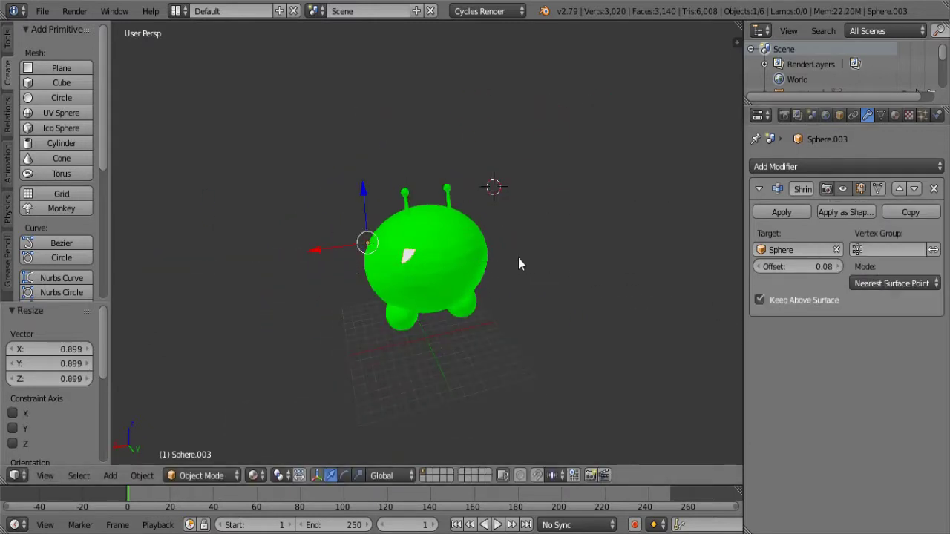
key(g)
key(x)
click(347, 280)
key(s)
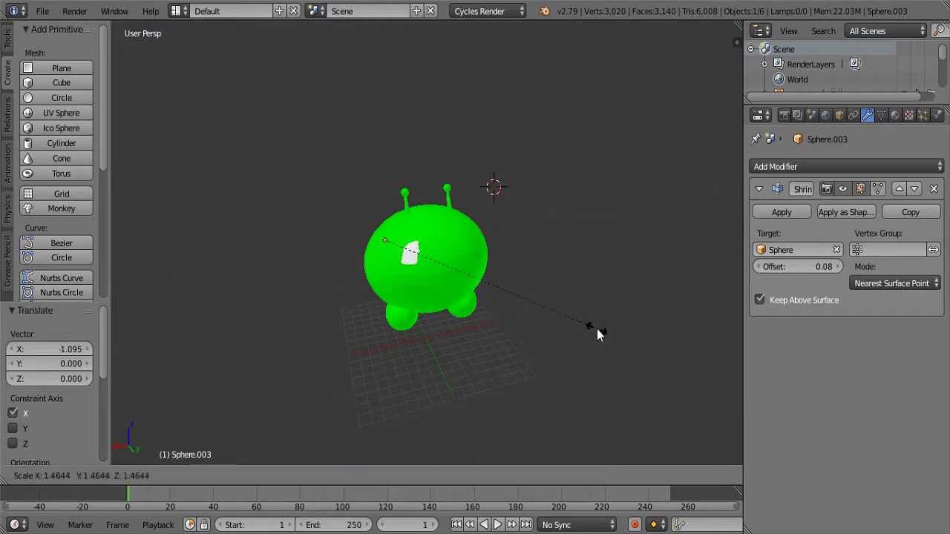
click(701, 379)
Step: Set the wrap mode to Project along the X axis
click(895, 283)
click(861, 248)
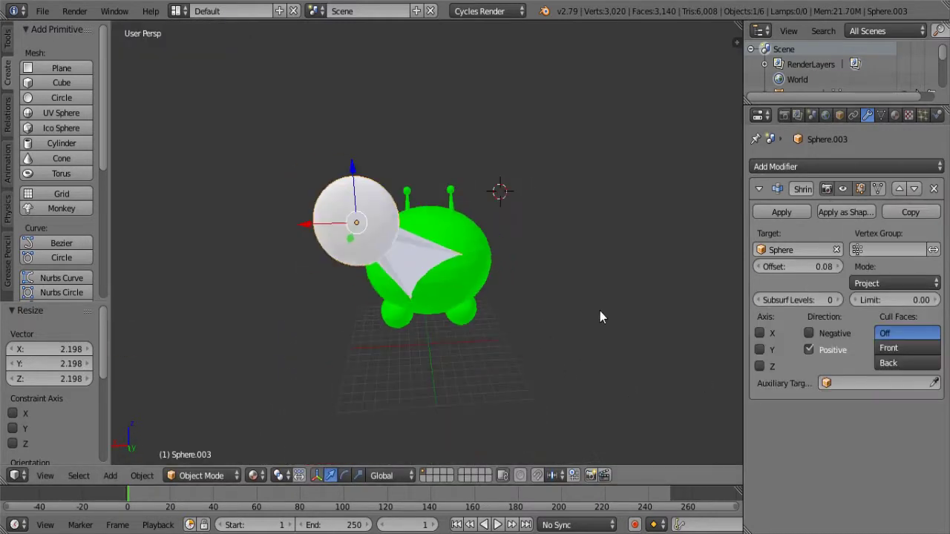
middle_drag(503, 338, 512, 320)
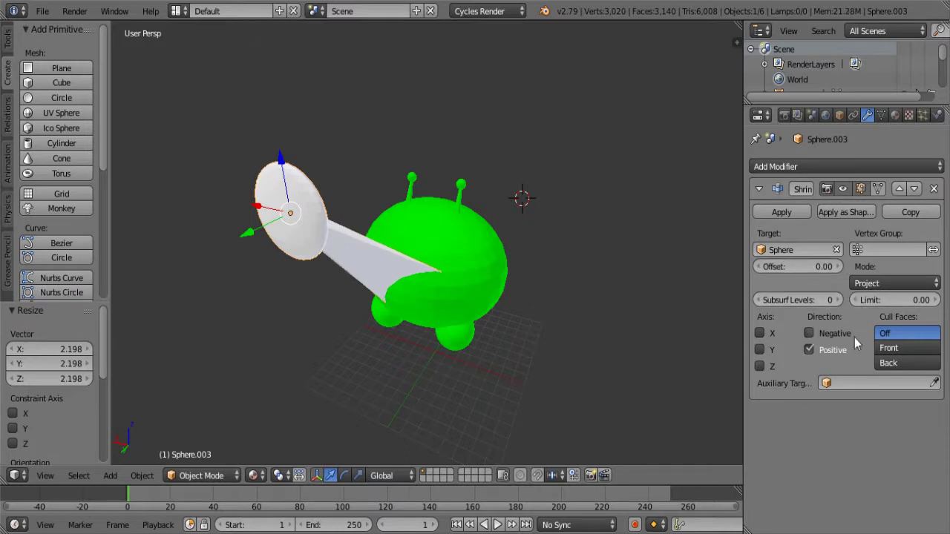
click(761, 335)
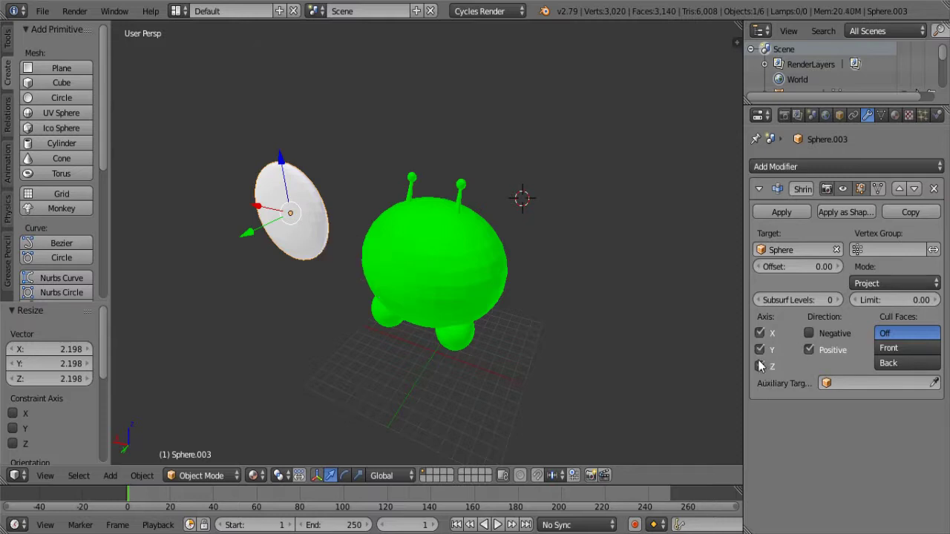
Step: Reposition the 3D cursor and shift the eye disc along Z and Y
click(235, 232)
key(g)
key(z)
key(z)
click(371, 217)
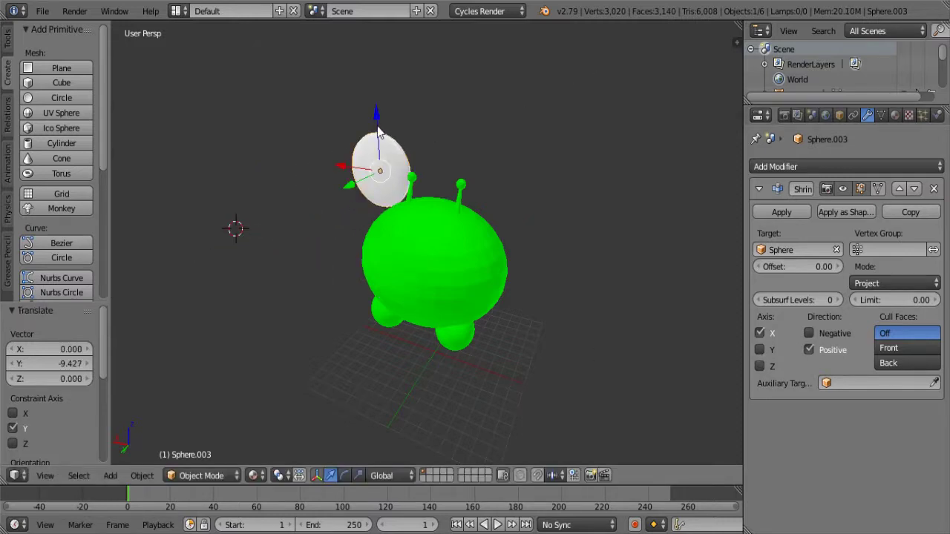
middle_drag(437, 220, 475, 223)
drag(445, 171, 393, 178)
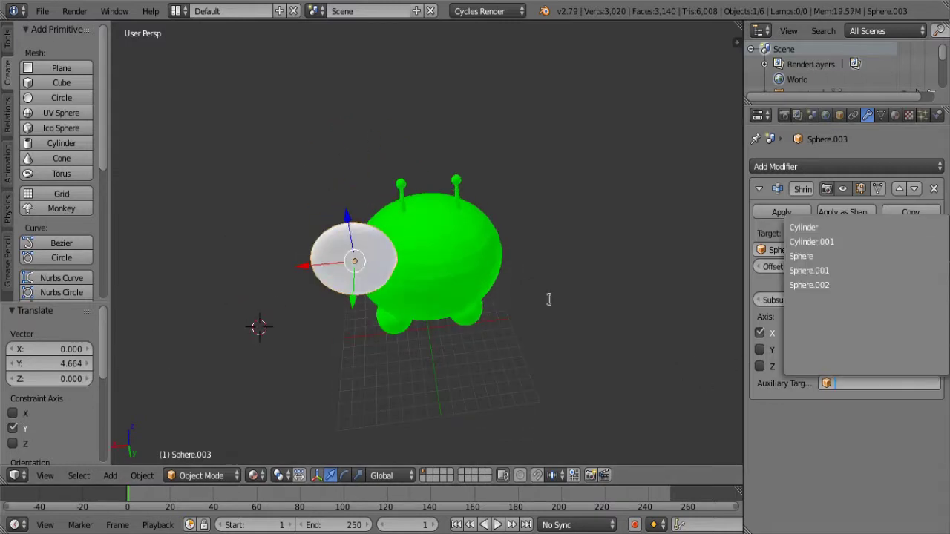
Step: Set Sphere as the auxiliary target, move the disc along X and frame it
click(936, 385)
click(475, 278)
key(g)
key(x)
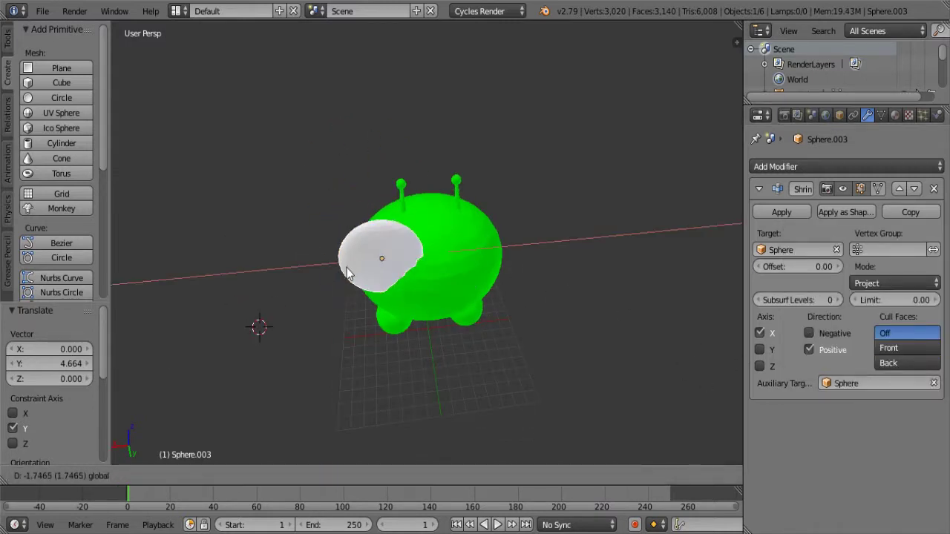
click(390, 276)
key(KP_Decimal)
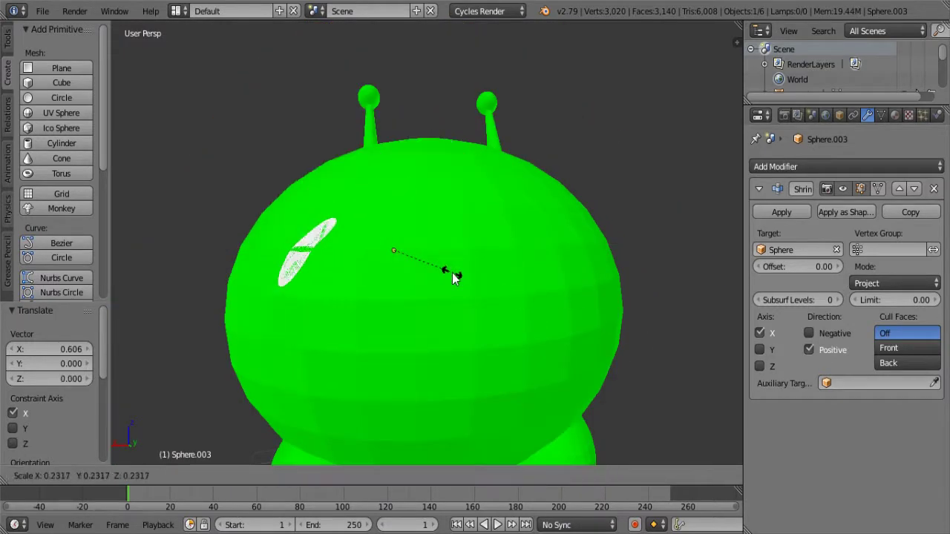
Step: Nudge the disc along X while orbiting around the alien to check placement
middle_drag(611, 287, 483, 263)
key(g)
key(x)
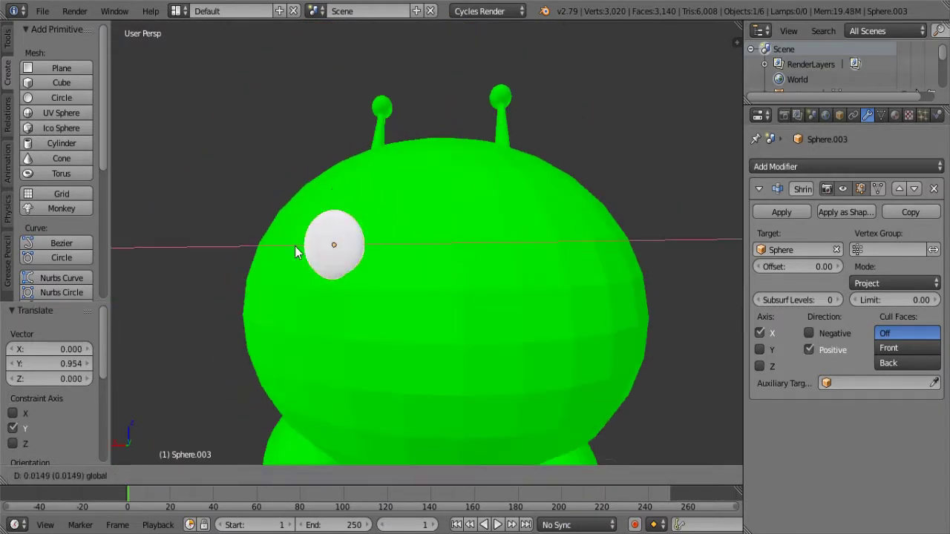
click(416, 261)
middle_drag(415, 261, 510, 260)
click(647, 241)
mouse_move(647, 242)
middle_down()
mouse_move(578, 247)
mouse_move(365, 226)
middle_up()
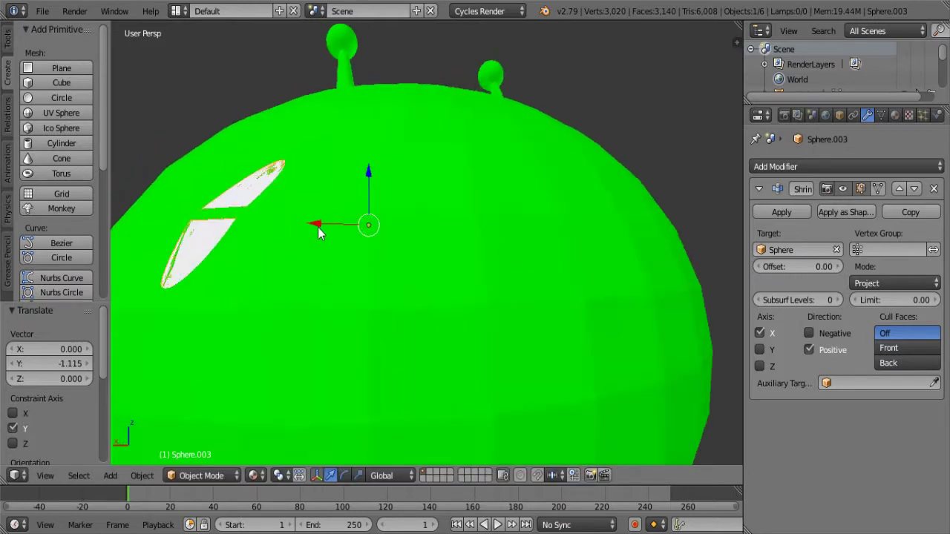
Step: Move the white disc further left along X and view it on the lower front
key(g)
key(x)
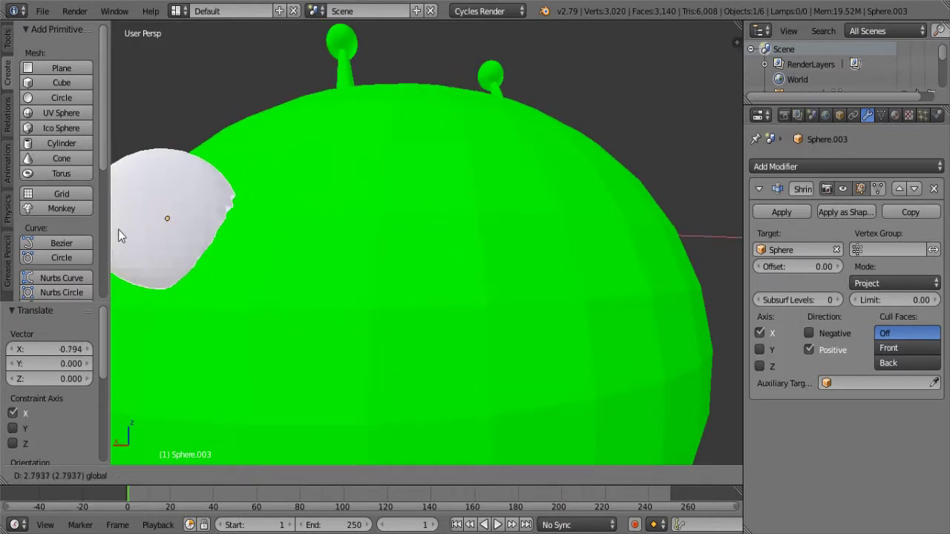
click(111, 229)
scroll(728, 273, down, 3)
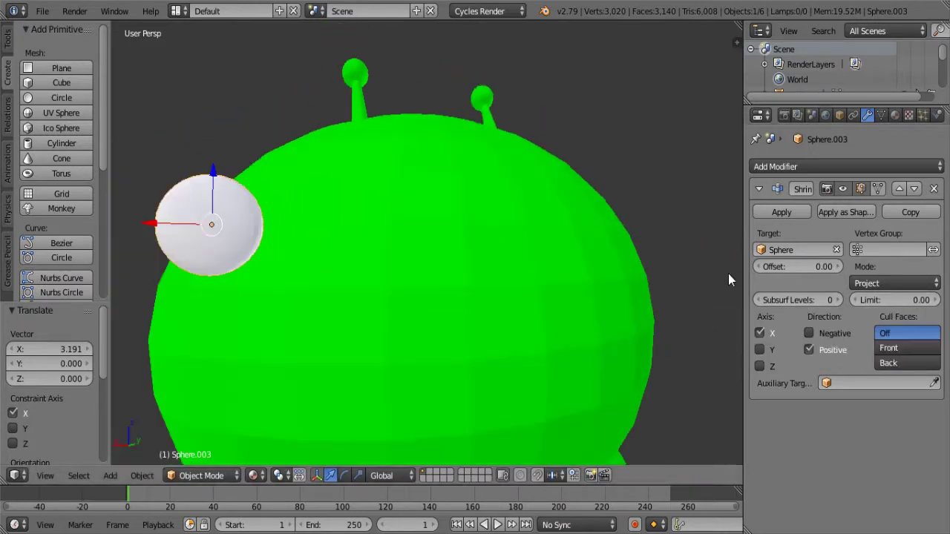
mouse_move(728, 274)
middle_down()
mouse_move(448, 266)
mouse_move(457, 310)
middle_up()
Step: Set the Shrinkwrap wrap mode to Nearest Vertex and view the eye on the left side
click(894, 283)
click(889, 246)
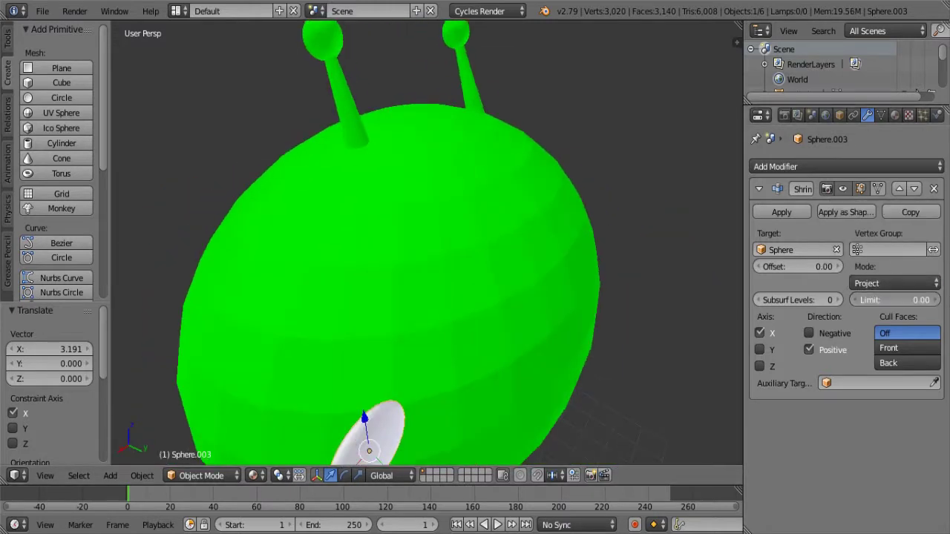
click(883, 283)
click(875, 283)
click(883, 252)
middle_drag(661, 308, 228, 321)
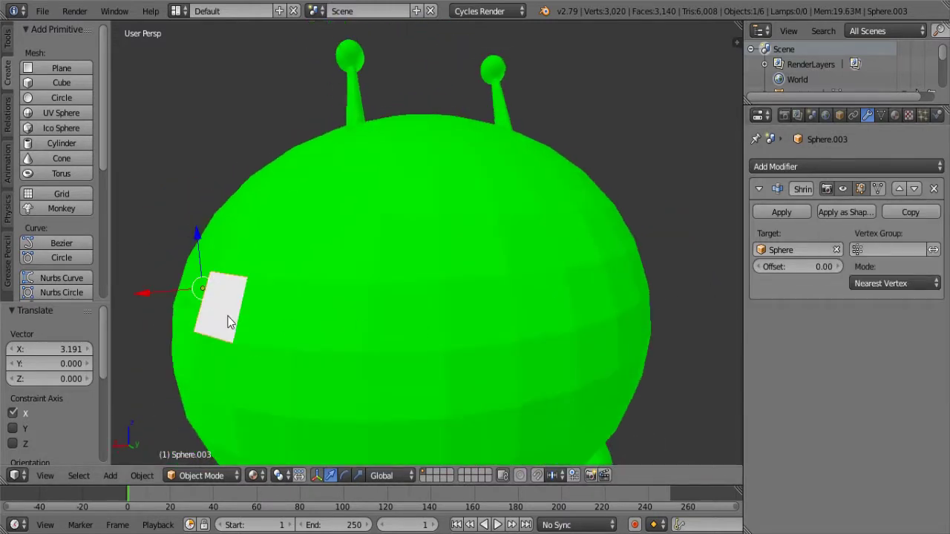
Step: Remove the Shrinkwrap modifier and move the disc along X and Y
click(933, 188)
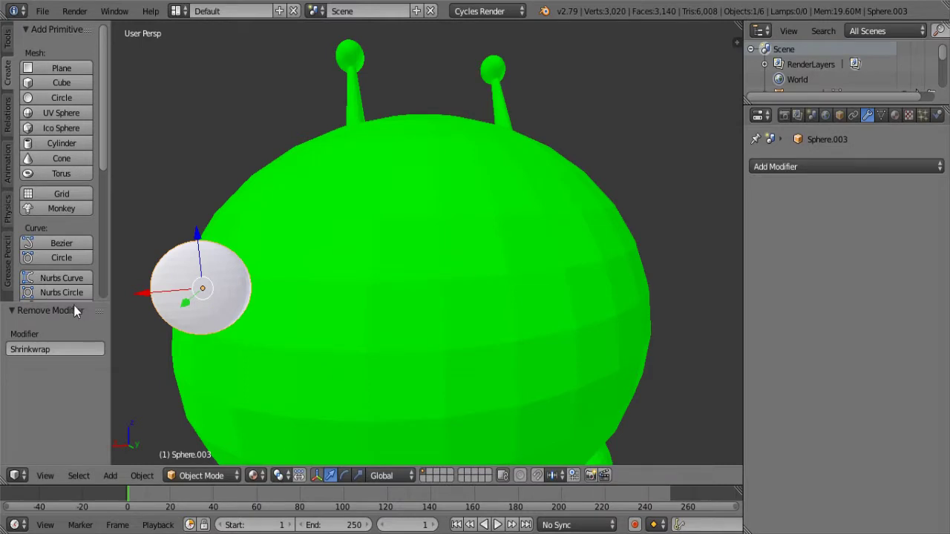
key(g)
key(x)
click(213, 291)
middle_drag(212, 291, 550, 303)
key(g)
key(y)
click(688, 275)
Step: Shift the disc along X and rotate it around Z
mouse_move(689, 275)
middle_down()
mouse_move(555, 297)
mouse_move(403, 297)
middle_up()
key(g)
key(x)
click(299, 267)
mouse_move(299, 267)
middle_down()
mouse_move(489, 388)
mouse_move(463, 412)
mouse_move(449, 314)
mouse_move(471, 339)
middle_up()
key(r)
key(z)
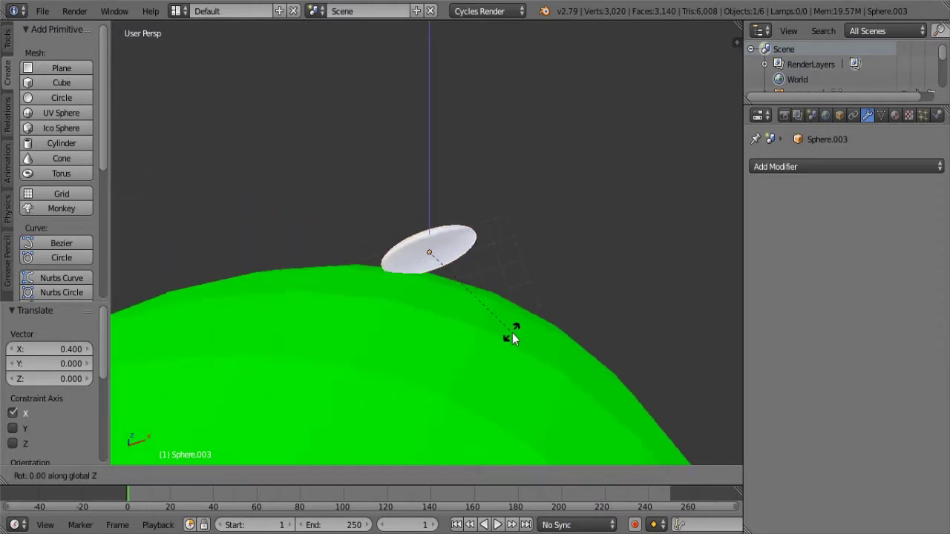
click(424, 227)
drag(490, 259, 493, 280)
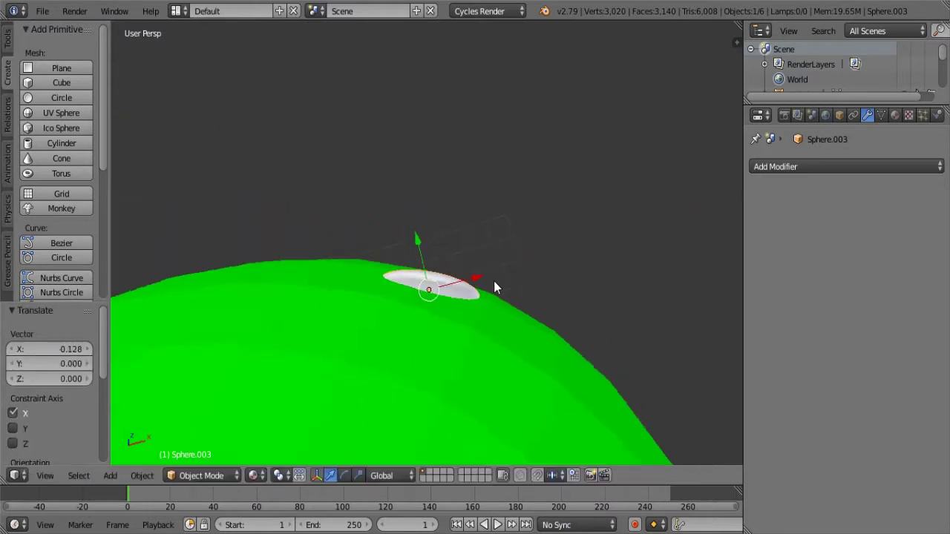
Step: Move the disc along Y and tilt it around its X axis
mouse_move(494, 281)
middle_down()
mouse_move(396, 155)
mouse_move(470, 317)
mouse_move(463, 333)
middle_up()
key(g)
key(y)
click(466, 333)
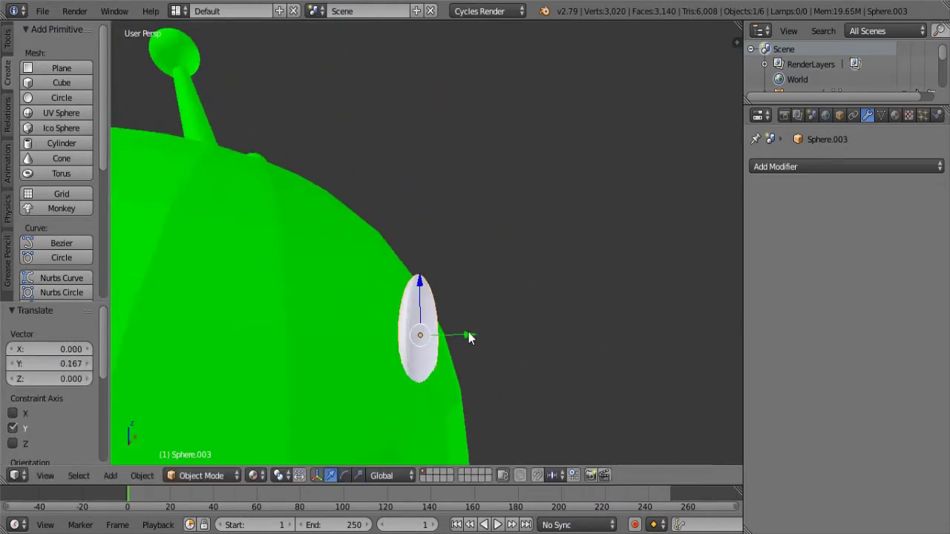
key(r)
key(x)
key(x)
click(465, 320)
key(g)
key(y)
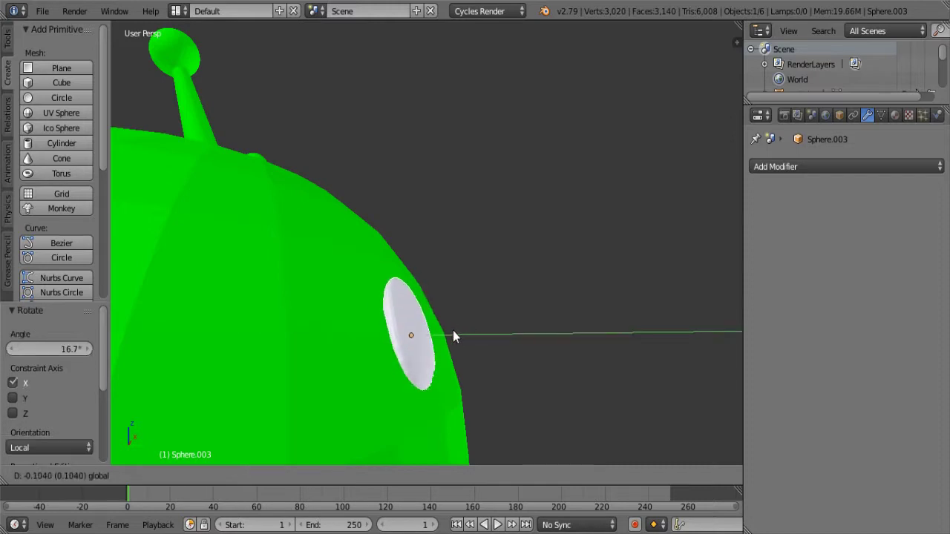
click(453, 331)
Step: Apply a small Z rotation and X tilt, then move the disc along Y
mouse_move(452, 331)
middle_down()
mouse_move(365, 348)
mouse_move(431, 366)
mouse_move(454, 419)
mouse_move(350, 275)
mouse_move(413, 320)
mouse_move(399, 357)
mouse_move(447, 369)
mouse_move(467, 324)
mouse_move(536, 317)
middle_up()
key(r)
key(z)
click(446, 424)
key(r)
key(x)
click(423, 316)
key(g)
key(y)
click(471, 325)
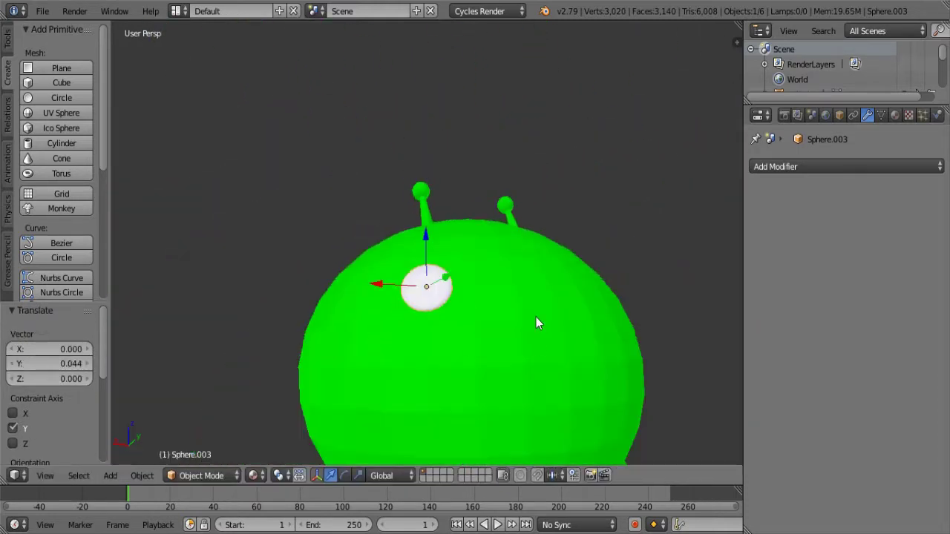
Step: Enlarge the disc, flatten it along Y and stretch it taller, ending with a 1.222 scale
key(s)
click(564, 401)
mouse_move(479, 413)
middle_down()
mouse_move(564, 333)
mouse_move(480, 362)
mouse_move(512, 359)
middle_up()
key(s)
key(y)
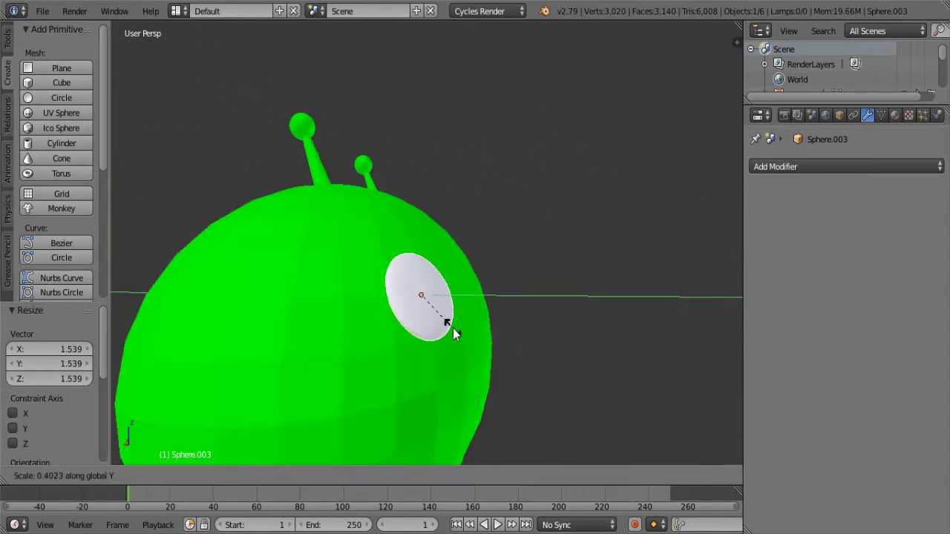
click(414, 297)
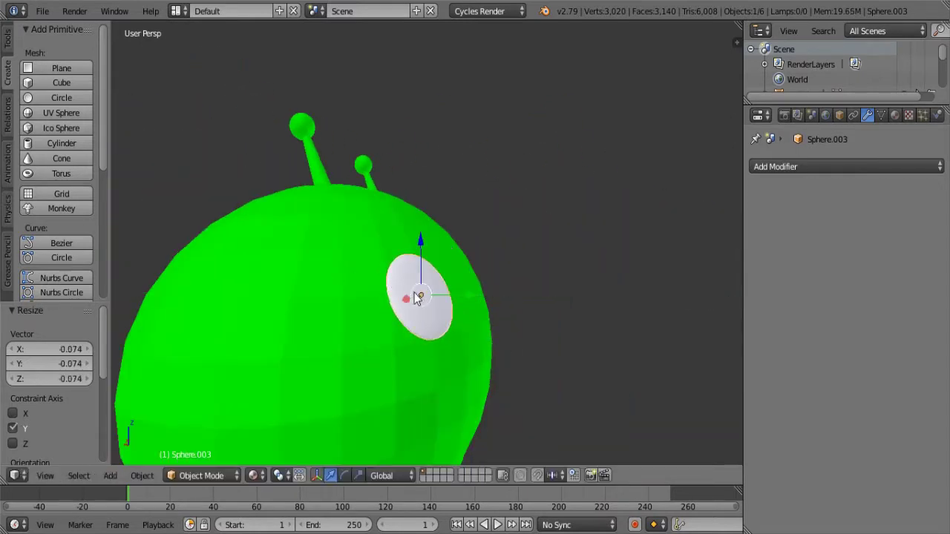
mouse_move(414, 297)
middle_down()
mouse_move(463, 325)
mouse_move(347, 348)
middle_up()
key(s)
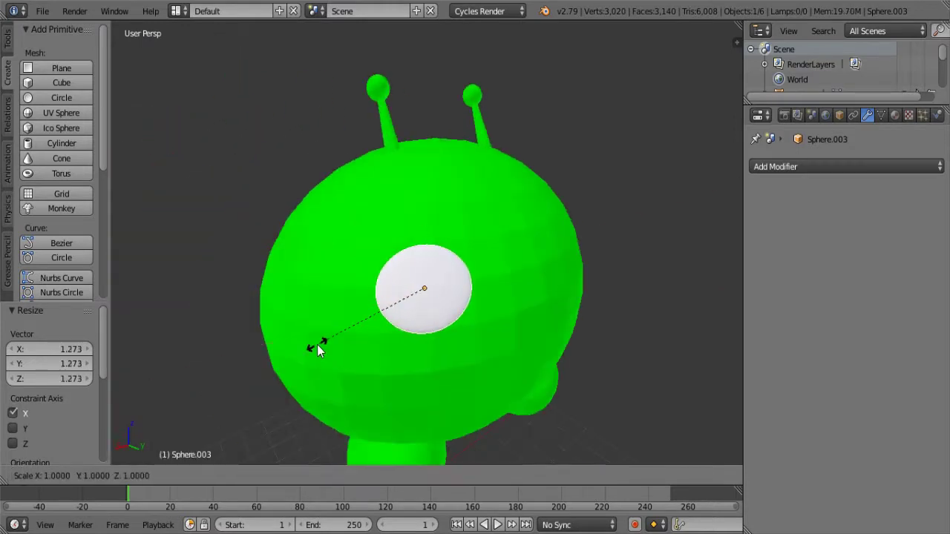
click(287, 339)
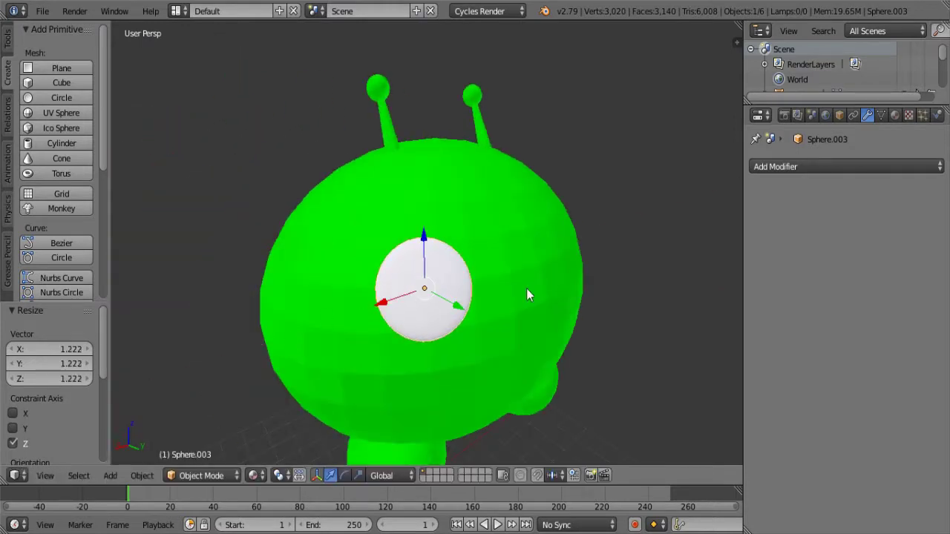
mouse_move(527, 287)
middle_down()
mouse_move(483, 330)
mouse_move(510, 314)
middle_up()
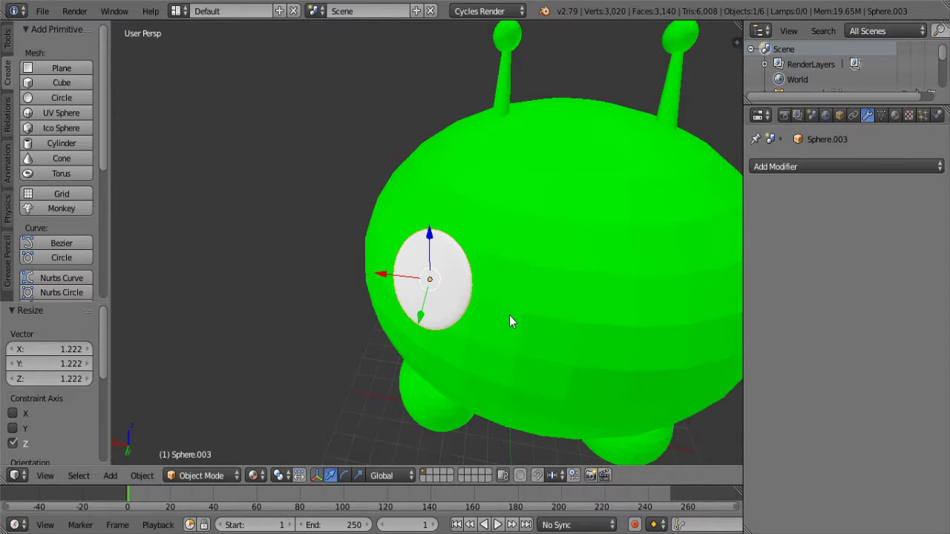
mouse_move(509, 315)
middle_down()
mouse_move(468, 350)
mouse_move(700, 322)
mouse_move(396, 240)
mouse_move(513, 369)
mouse_move(654, 276)
mouse_move(614, 203)
mouse_move(634, 246)
mouse_move(631, 357)
middle_up()
Step: Enter Edit Mode on the eye and start selecting a strip of its faces
key(Tab)
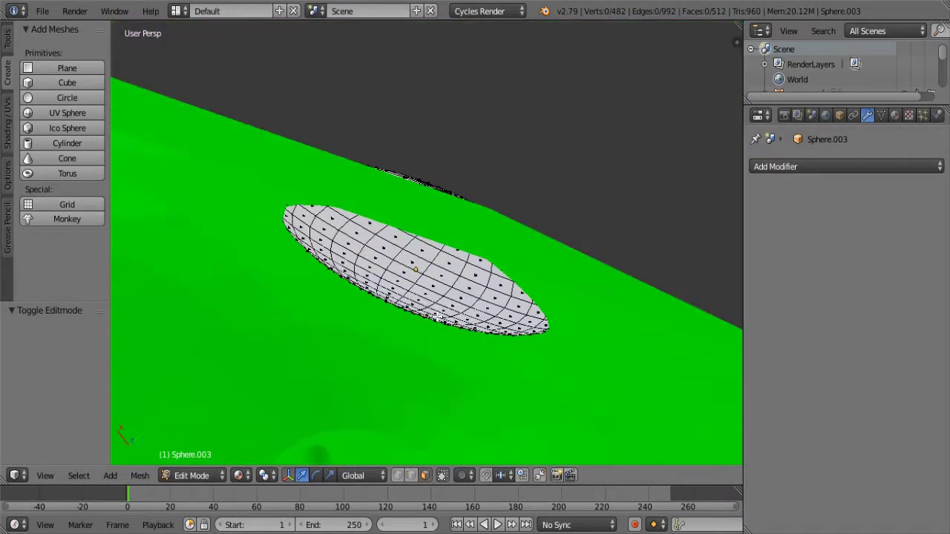
middle_drag(436, 316, 443, 240)
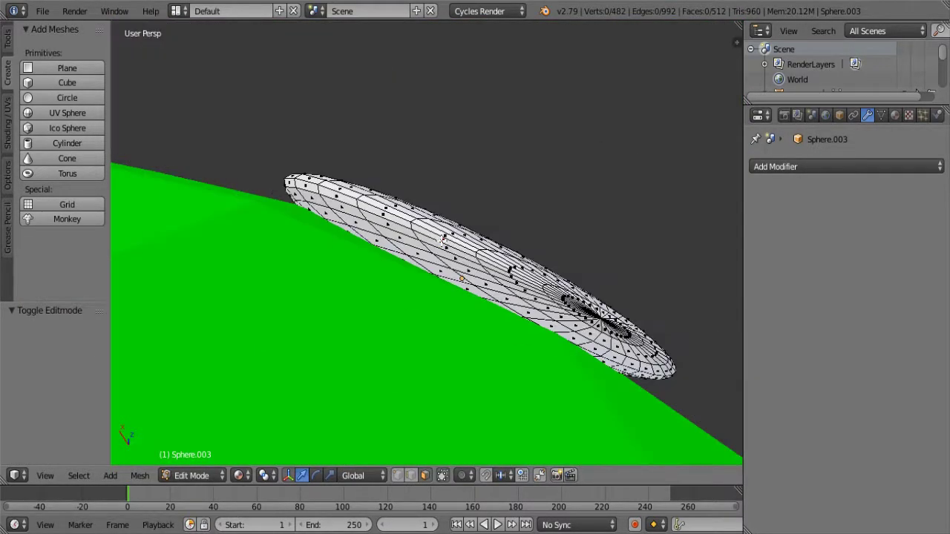
right_click(443, 240)
scroll(445, 238, up, 5)
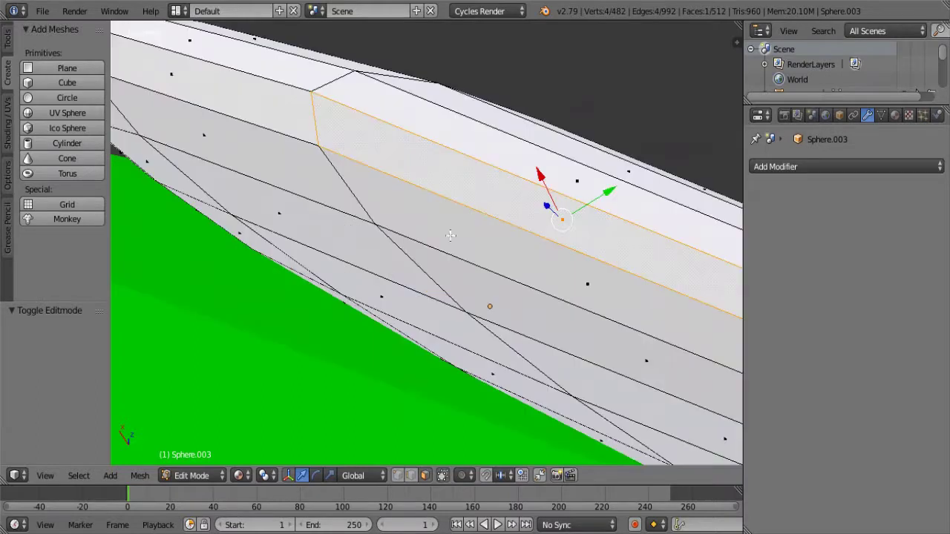
alt+click(341, 86)
scroll(401, 185, down, 8)
mouse_move(446, 237)
middle_down()
mouse_move(471, 291)
mouse_move(470, 283)
middle_up()
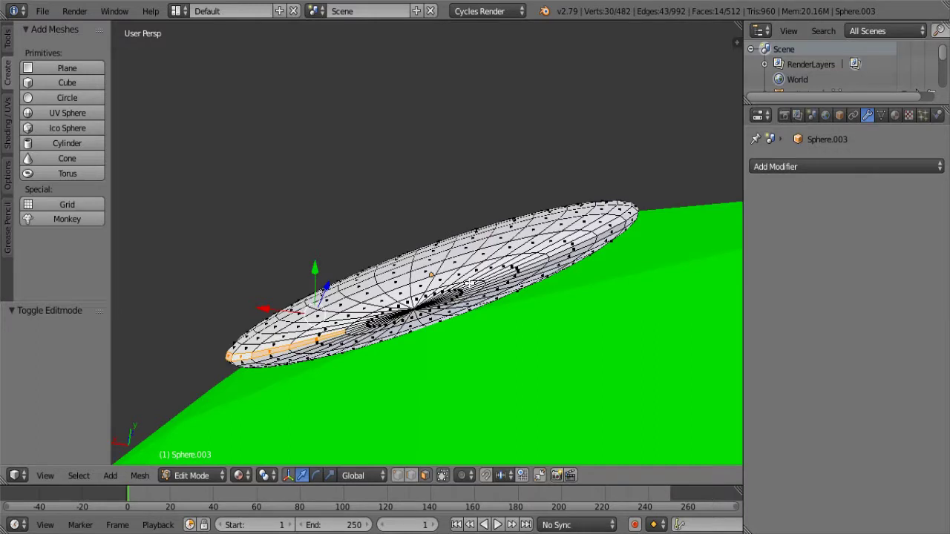
key(Tab)
key(Tab)
mouse_move(469, 283)
middle_down()
mouse_move(484, 357)
mouse_move(394, 339)
middle_up()
Step: Box-select the rear half of the eye's faces, adding more from a low angle
right_click(430, 310)
key(b)
drag(258, 223, 589, 466)
mouse_move(588, 465)
middle_down()
mouse_move(371, 393)
mouse_move(378, 343)
mouse_move(471, 313)
middle_up()
scroll(445, 282, up, 4)
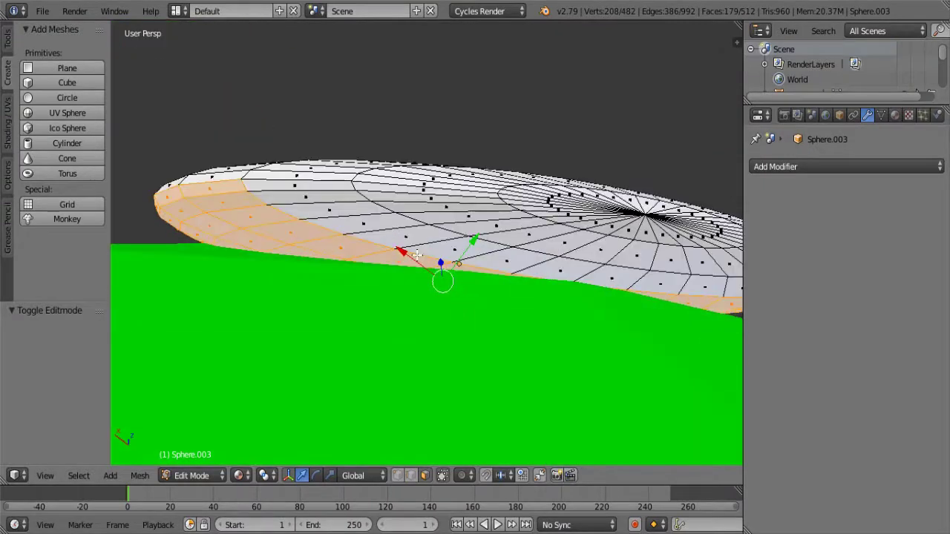
drag(447, 264, 453, 266)
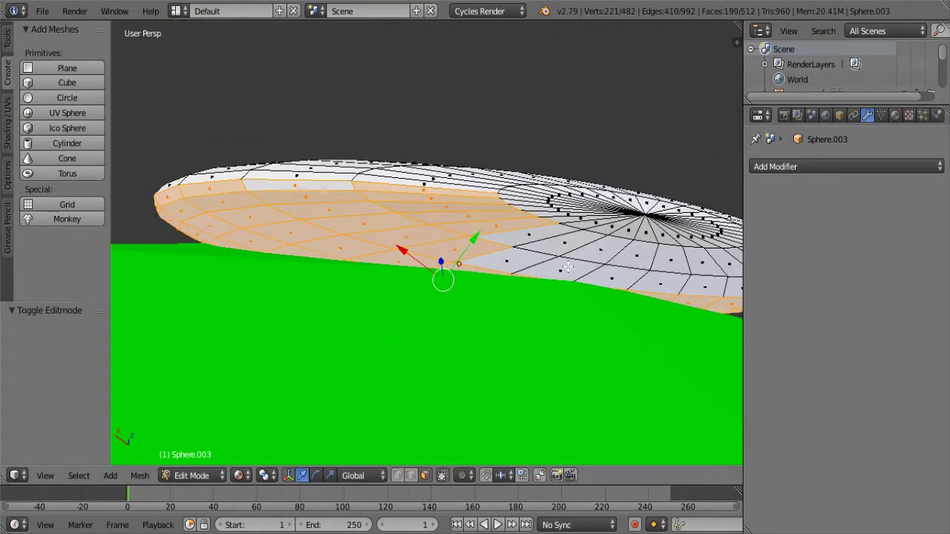
middle_drag(567, 267, 573, 277)
drag(529, 224, 514, 198)
Step: Add the faces near the top and sides to the rear selection
key(b)
drag(517, 128, 483, 139)
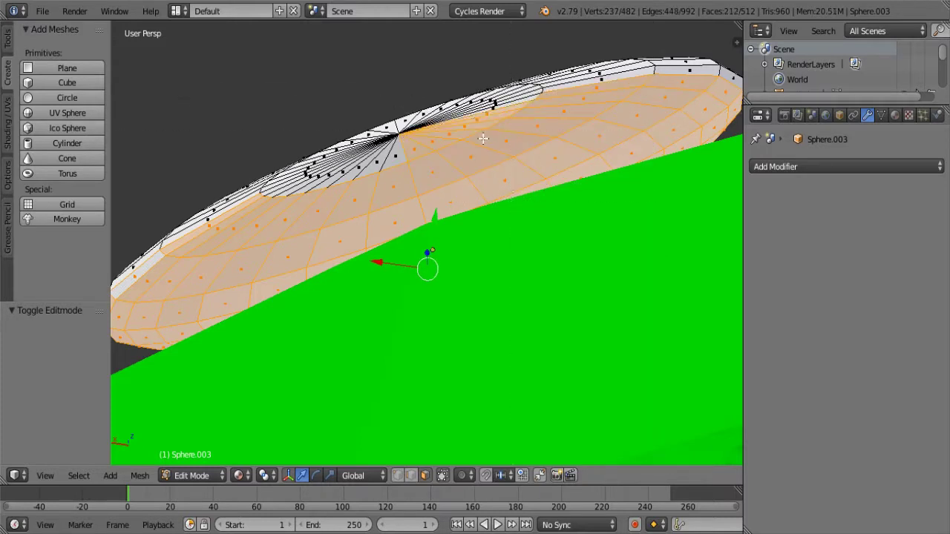
scroll(320, 208, down, 3)
drag(320, 209, 337, 239)
scroll(338, 239, up, 5)
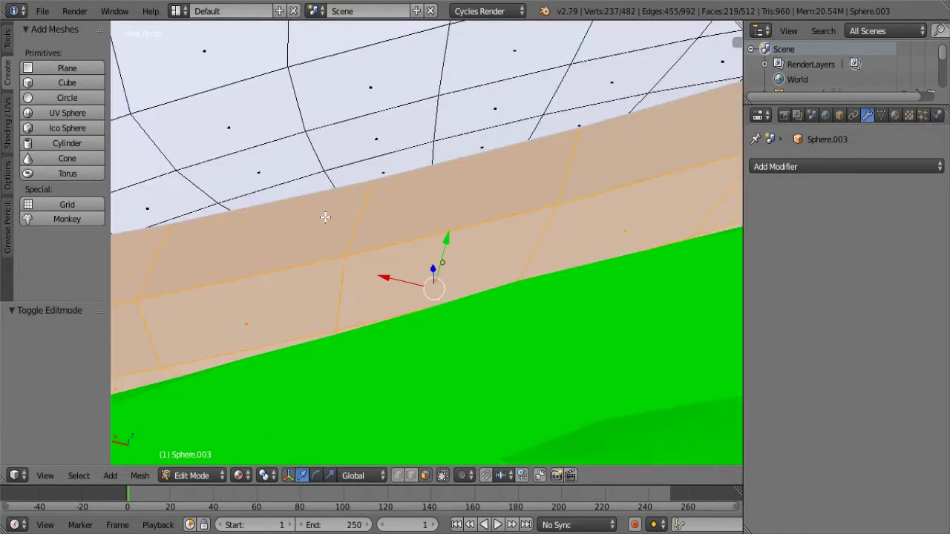
scroll(338, 239, down, 5)
scroll(338, 239, up, 6)
scroll(401, 316, down, 5)
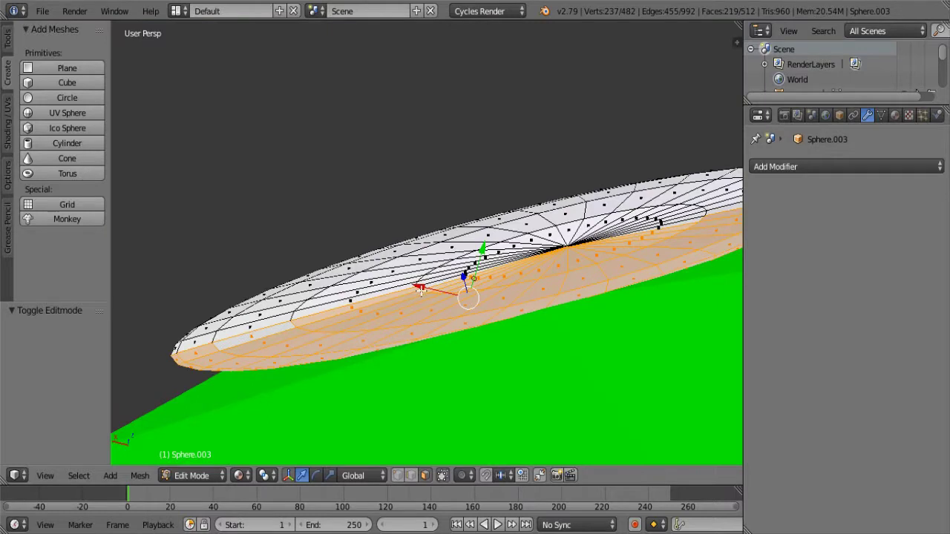
mouse_move(570, 298)
middle_down()
mouse_move(603, 296)
mouse_move(479, 403)
mouse_move(403, 334)
mouse_move(402, 242)
mouse_move(393, 267)
mouse_move(371, 237)
middle_up()
scroll(393, 267, down, 3)
scroll(362, 237, up, 5)
scroll(362, 237, down, 2)
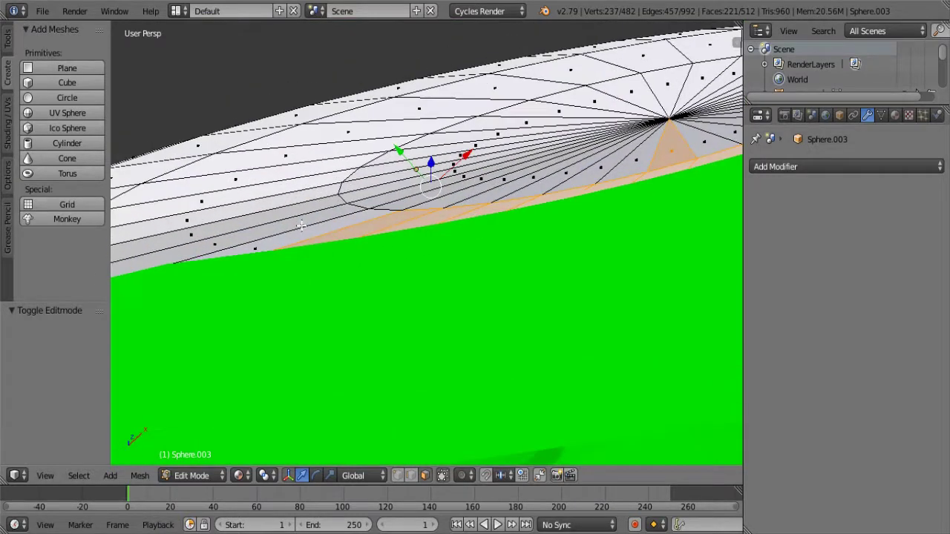
Step: Undo the accidental extra faces and select the remaining rear strip
ctrl+click(301, 224)
middle_drag(301, 224, 278, 220)
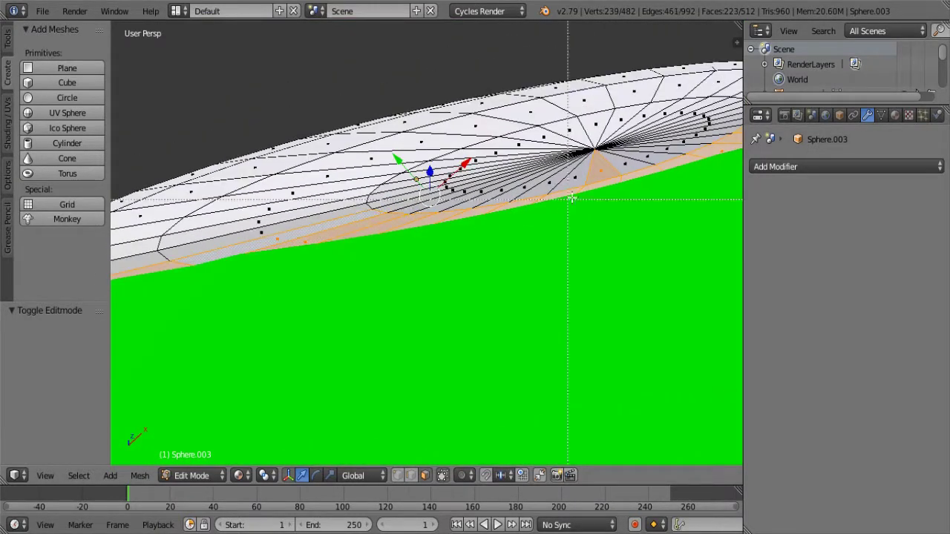
ctrl+click(656, 164)
key(ctrl+z)
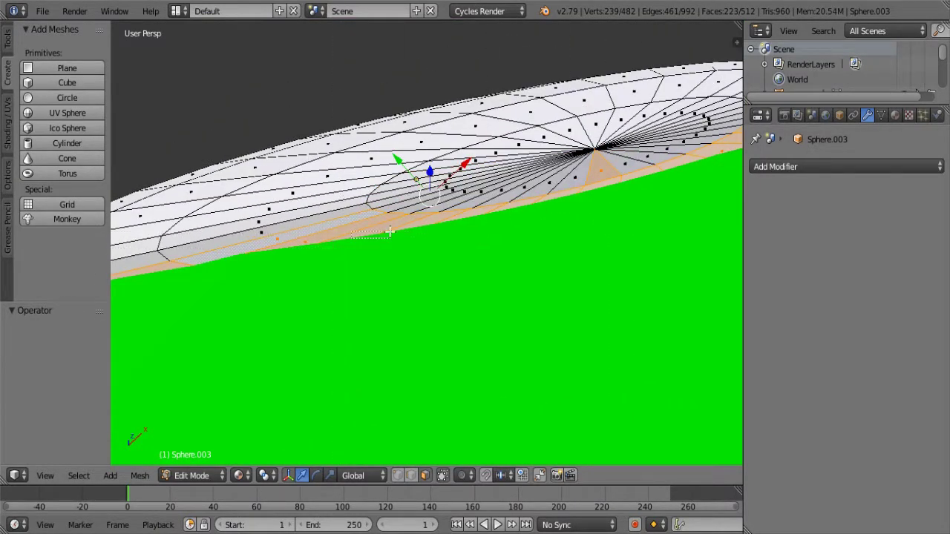
drag(442, 212, 443, 213)
ctrl+click(637, 159)
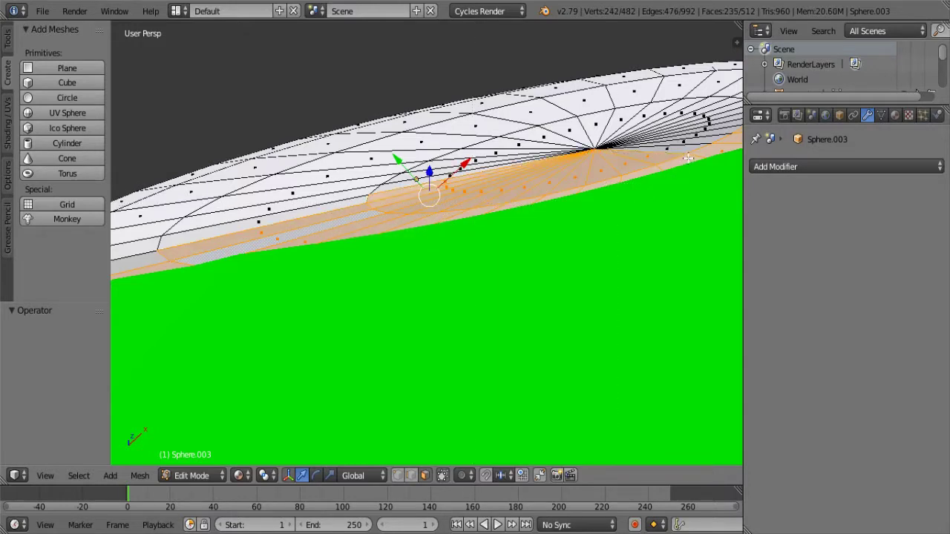
middle_drag(689, 157, 510, 188)
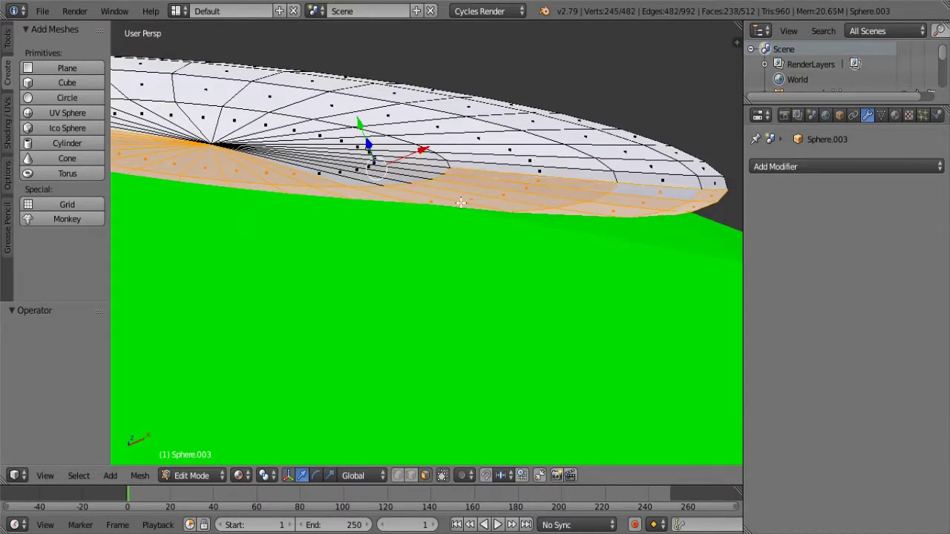
Step: Delete the selected rear vertices, leaving only the eye's front surface
key(x)
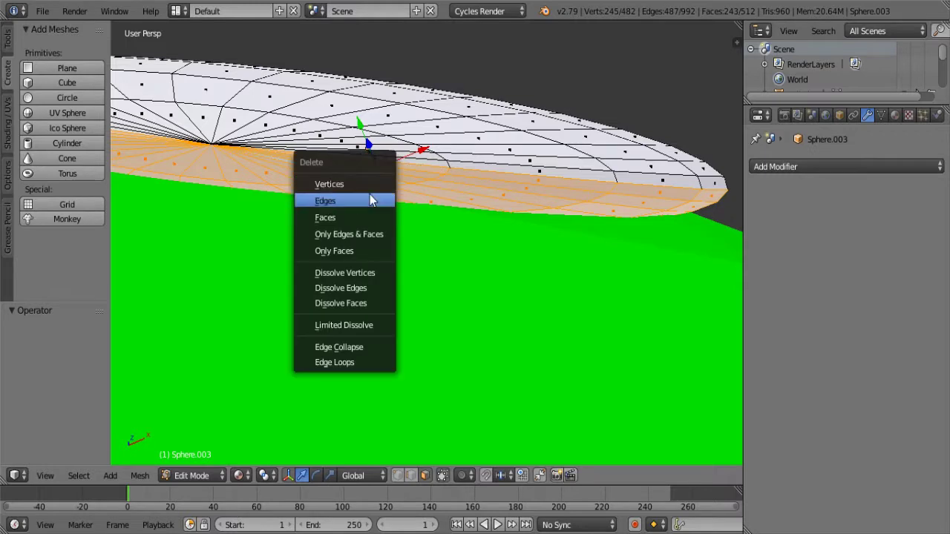
click(364, 183)
middle_drag(365, 183, 446, 222)
Step: Push the flattened white eye along Y into the front of the green body
key(Tab)
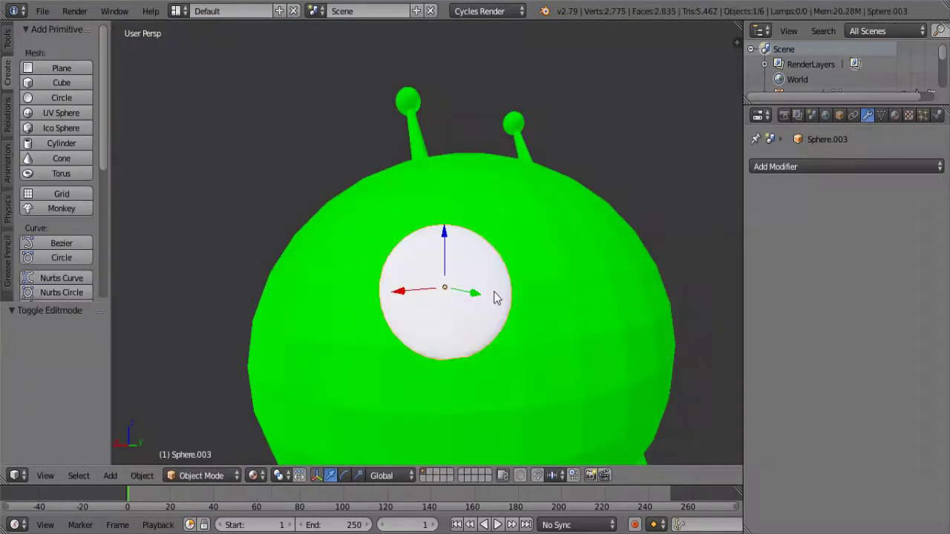
mouse_move(494, 295)
middle_down()
mouse_move(564, 262)
mouse_move(502, 290)
middle_up()
drag(501, 290, 495, 290)
mouse_move(495, 289)
middle_down()
mouse_move(339, 351)
mouse_move(524, 335)
mouse_move(483, 311)
mouse_move(475, 182)
middle_up()
key(g)
key(y)
click(486, 314)
scroll(509, 279, up, 3)
Step: In Edit Mode, select the eye's two rim loops and sink them along Y into the body
key(Tab)
scroll(530, 311, up, 3)
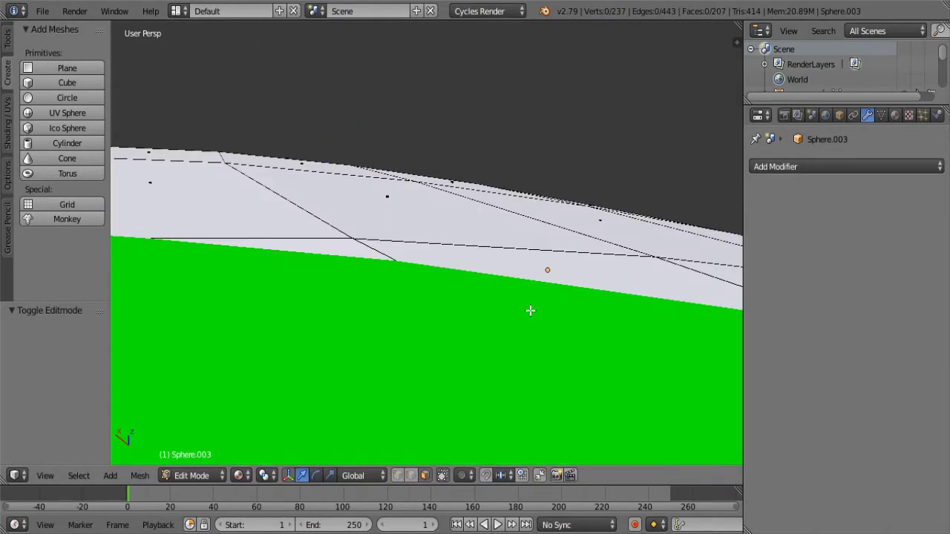
scroll(530, 310, down, 3)
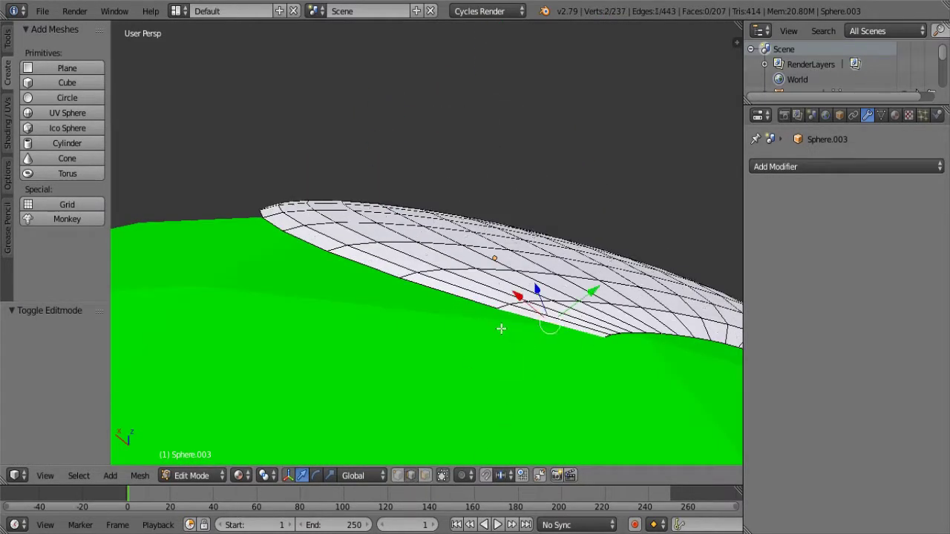
alt+shift+right_click(478, 303)
alt+shift+right_click(606, 335)
mouse_move(606, 335)
middle_down()
mouse_move(600, 354)
mouse_move(568, 333)
middle_up()
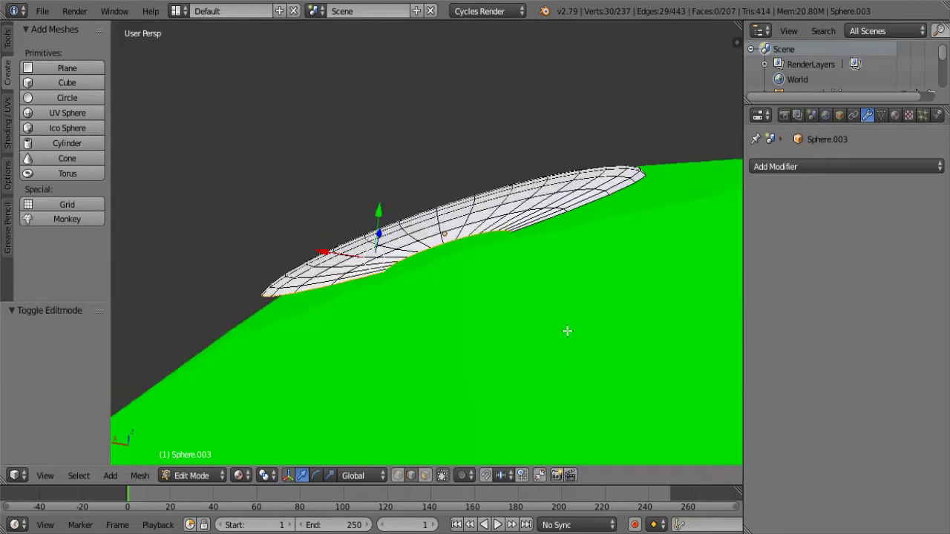
scroll(554, 295, up, 2)
mouse_move(554, 276)
middle_down()
mouse_move(331, 239)
mouse_move(329, 356)
middle_up()
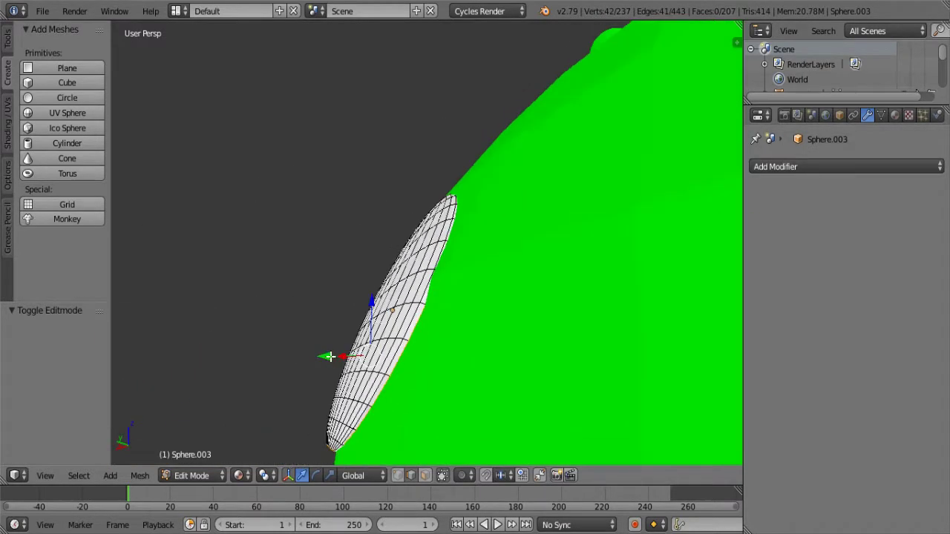
key(g)
key(y)
click(306, 374)
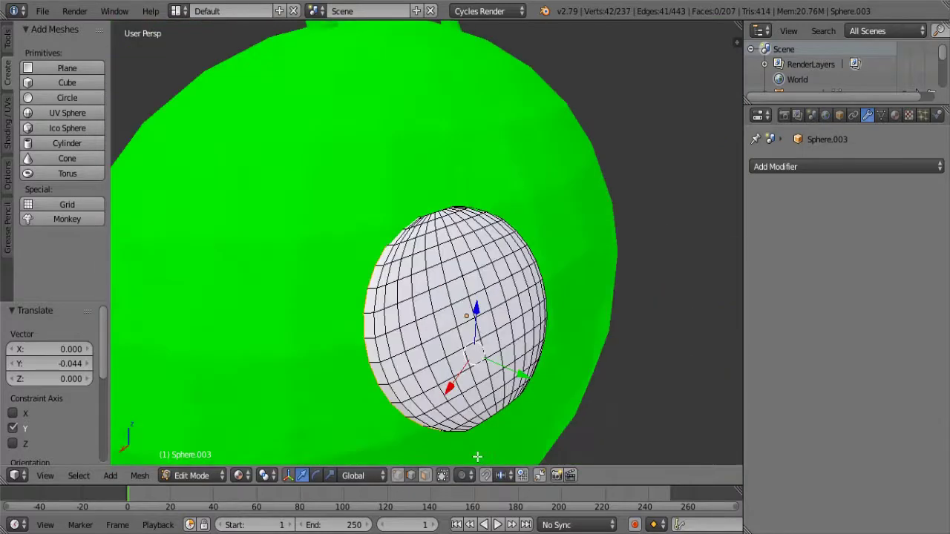
Step: Return to Object Mode and paste a copy of the white eye
key(Tab)
mouse_move(517, 345)
middle_down()
mouse_move(484, 291)
mouse_move(529, 306)
middle_up()
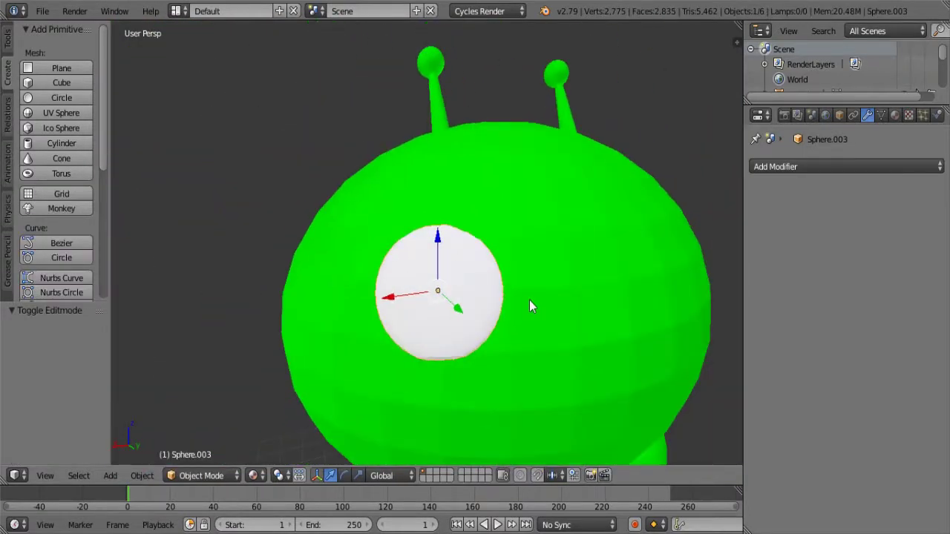
key(ctrl+v)
Step: Move the pasted eye along X to the other side of the face
scroll(529, 306, down, 2)
key(g)
key(x)
click(580, 268)
mouse_move(581, 267)
middle_down()
mouse_move(394, 323)
mouse_move(360, 310)
mouse_move(432, 282)
mouse_move(541, 191)
middle_up()
Step: Turn the new eye 57.9° about Z and scale it slightly larger
key(r)
key(z)
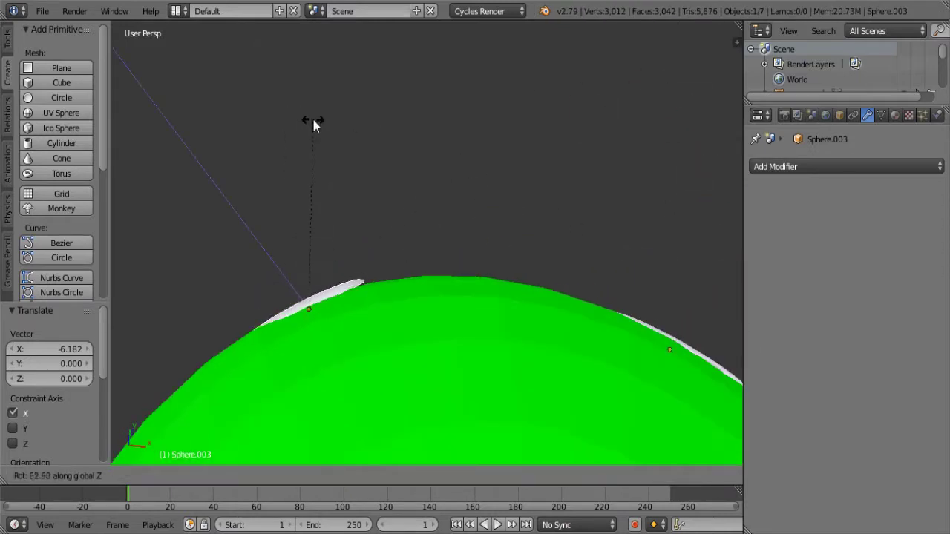
click(327, 136)
mouse_move(328, 136)
middle_down()
mouse_move(349, 287)
mouse_move(516, 170)
middle_up()
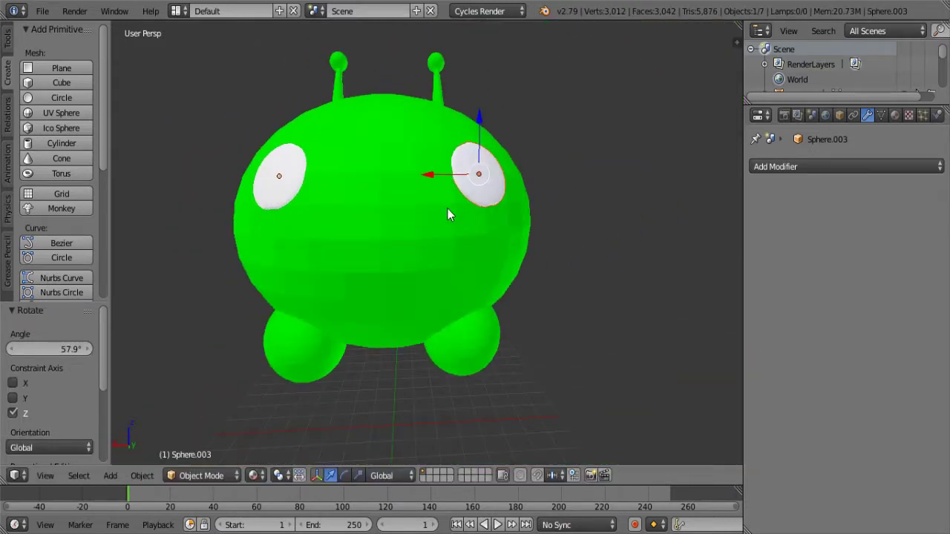
key(s)
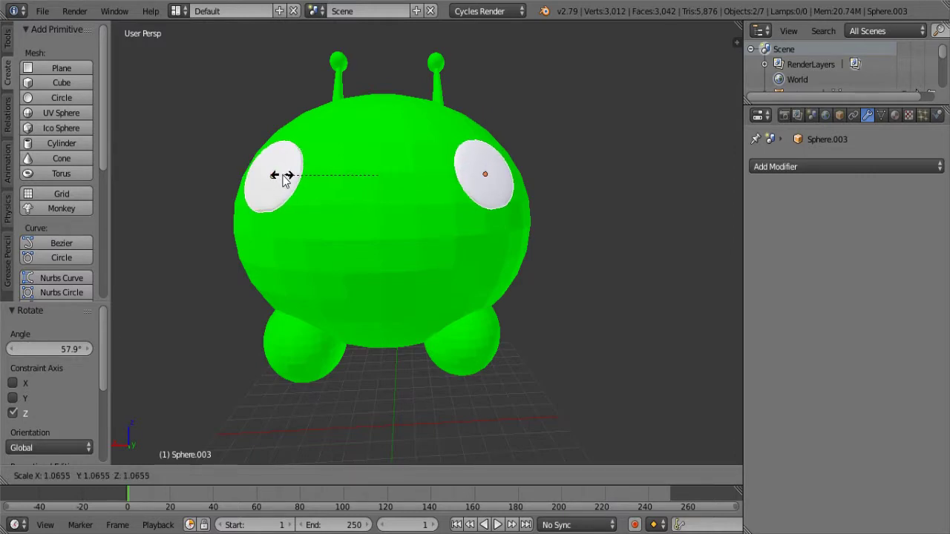
click(250, 201)
mouse_move(251, 201)
middle_down()
mouse_move(262, 202)
mouse_move(264, 273)
middle_up()
Step: Shift the new eye sideways along X
key(g)
key(x)
click(208, 197)
scroll(263, 273, up, 3)
scroll(268, 268, down, 3)
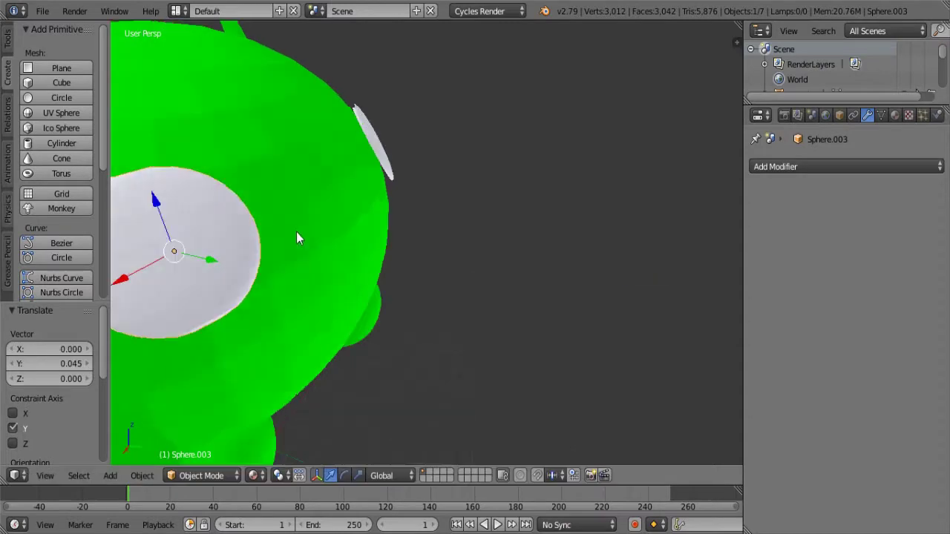
mouse_move(296, 232)
middle_down()
mouse_move(474, 118)
mouse_move(429, 200)
middle_up()
Step: Select Sphere.004 and fine-tune its position along X and Y
right_click(473, 118)
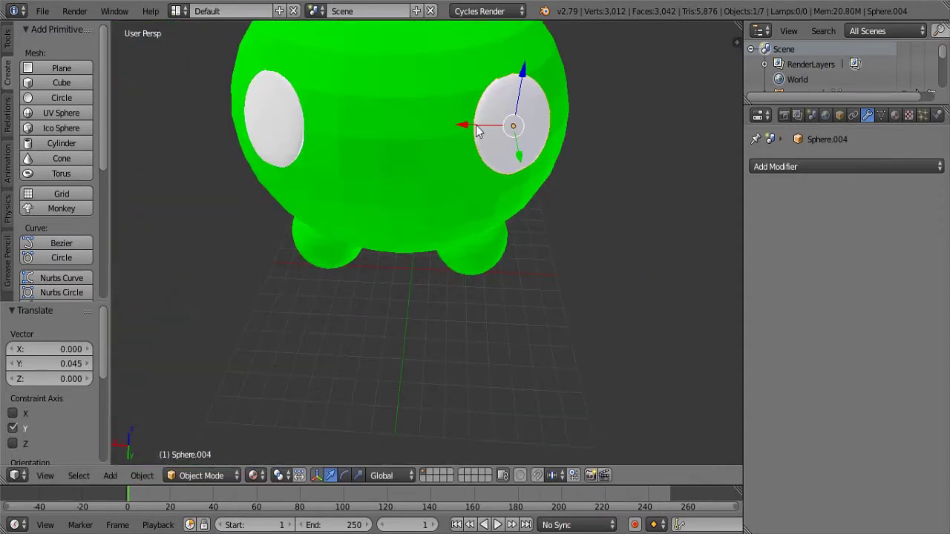
key(g)
key(x)
click(504, 170)
key(g)
key(y)
click(504, 170)
middle_drag(504, 170, 289, 106)
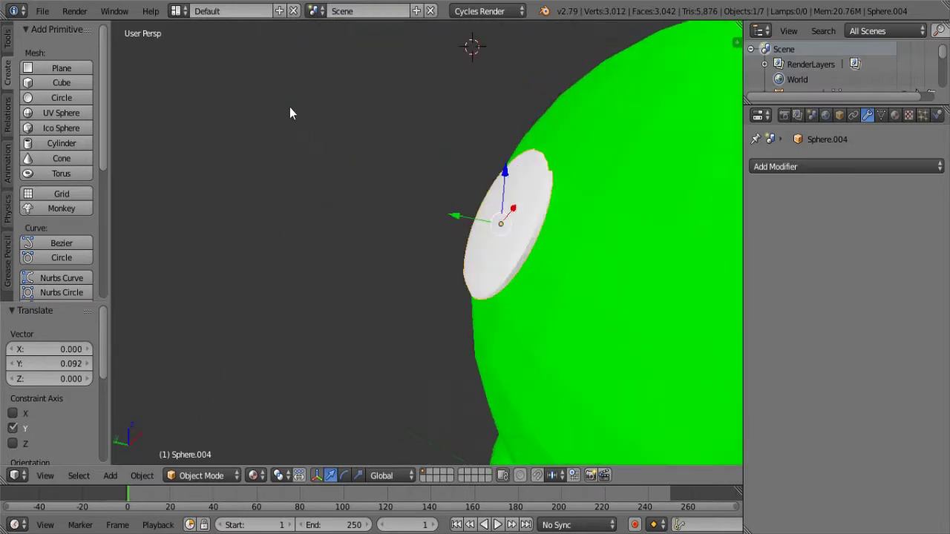
Step: Tilt the eye disc about X until it sits at 4.99° against the body
key(r)
key(x)
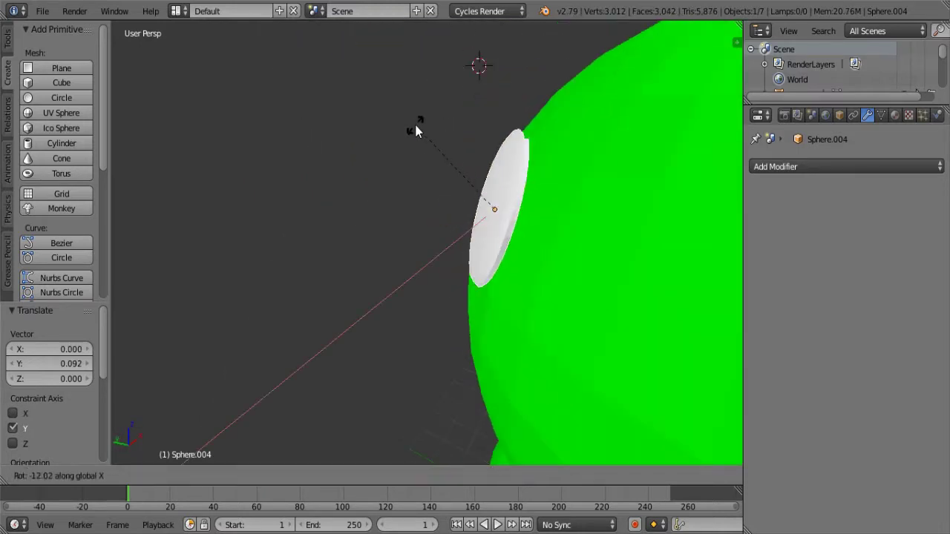
click(427, 119)
mouse_move(427, 119)
middle_down()
mouse_move(504, 154)
mouse_move(509, 197)
mouse_move(498, 178)
mouse_move(507, 183)
mouse_move(489, 174)
mouse_move(507, 141)
mouse_move(574, 212)
mouse_move(298, 226)
mouse_move(307, 304)
mouse_move(299, 310)
mouse_move(415, 178)
mouse_move(421, 204)
middle_up()
key(r)
key(x)
click(511, 173)
key(r)
key(x)
click(512, 142)
scroll(297, 226, down, 3)
Step: Rotate the eye disc slightly about Z to align it with the body
key(r)
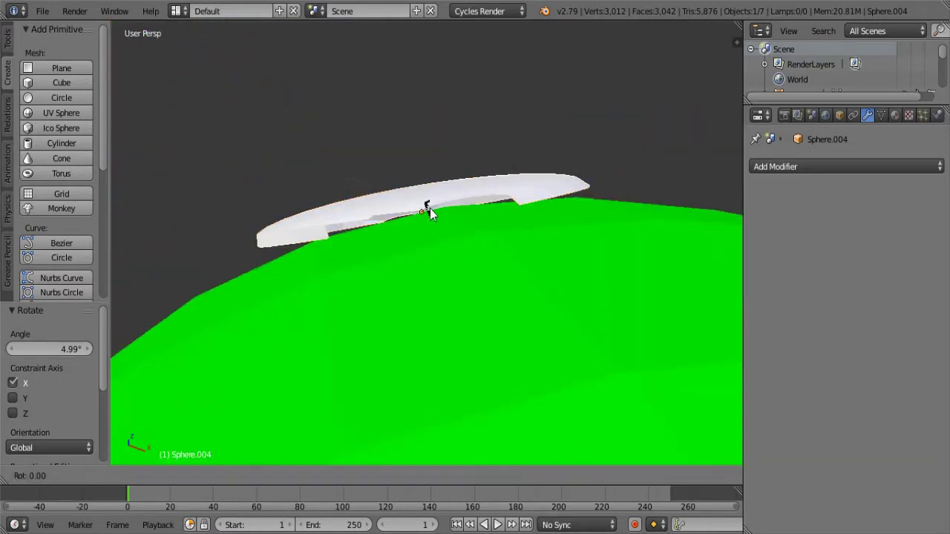
key(z)
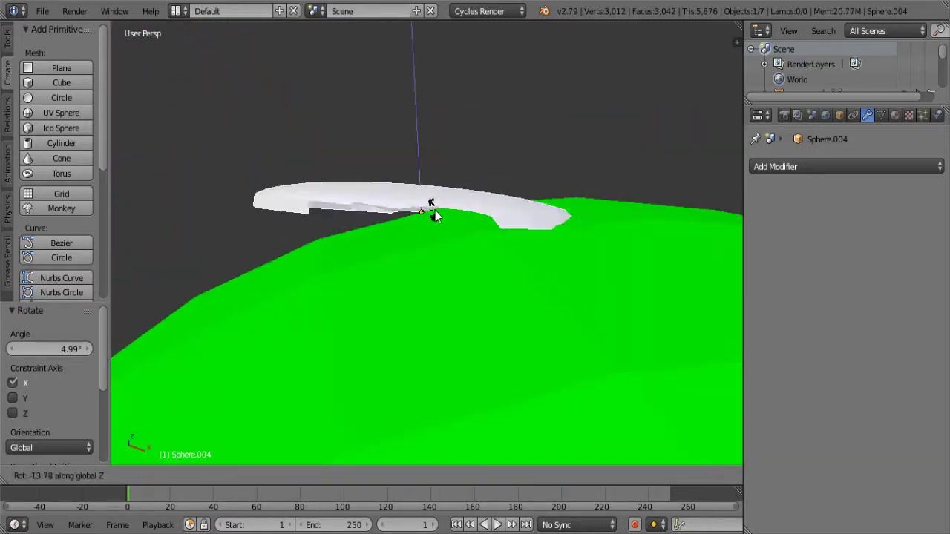
click(433, 206)
middle_drag(433, 206, 567, 191)
scroll(614, 130, down, 3)
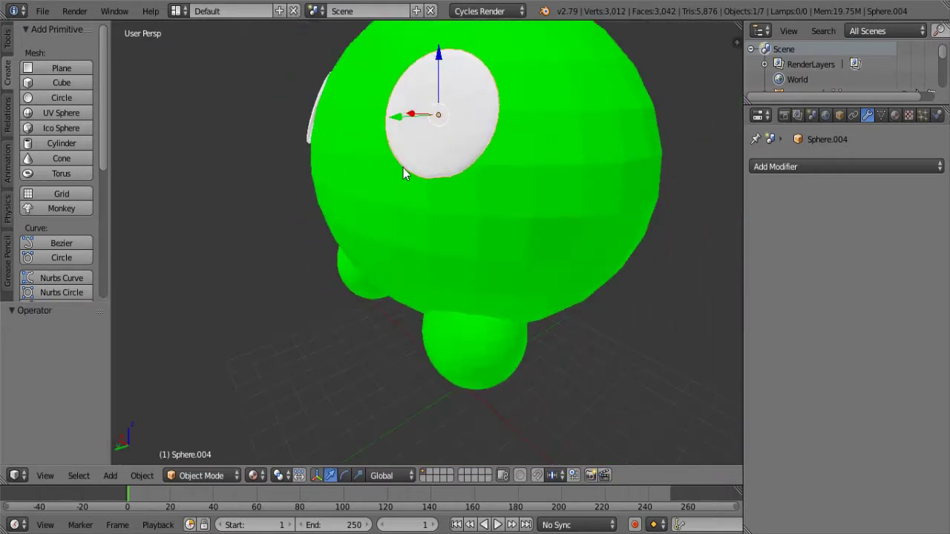
Step: In Edit Mode, select the eye's rim loop and a run of rim vertices
key(Tab)
scroll(456, 195, up, 3)
mouse_move(456, 195)
middle_down()
mouse_move(501, 122)
mouse_move(477, 343)
middle_up()
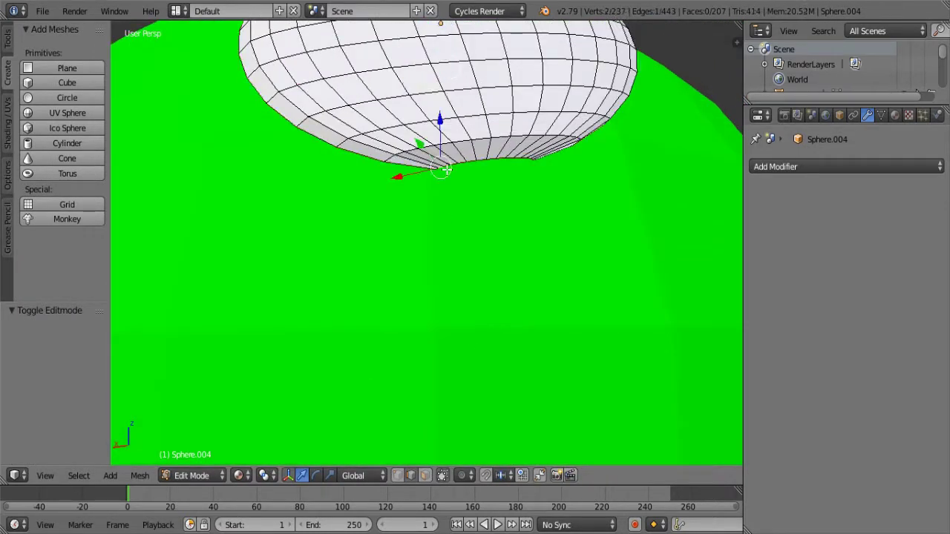
middle_drag(459, 166, 463, 120)
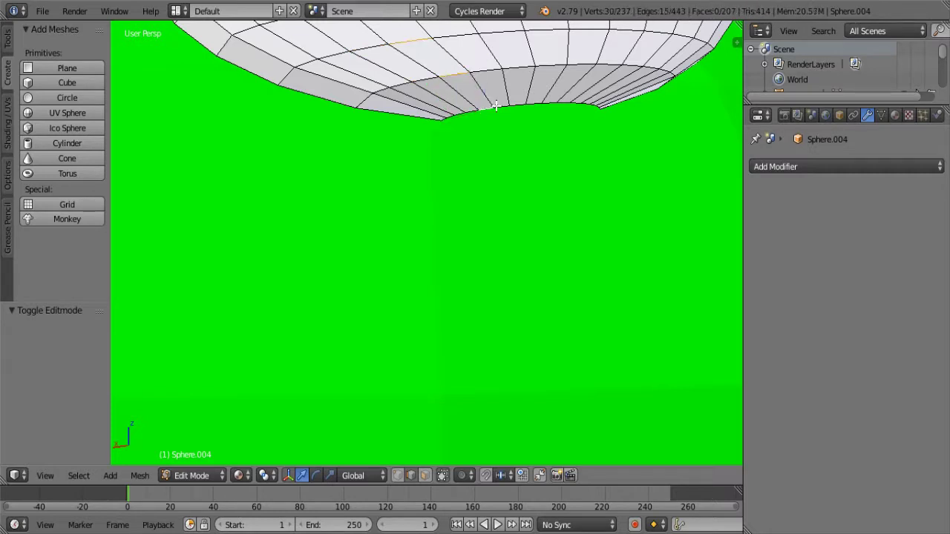
alt+right_click(494, 104)
middle_drag(500, 111, 419, 227)
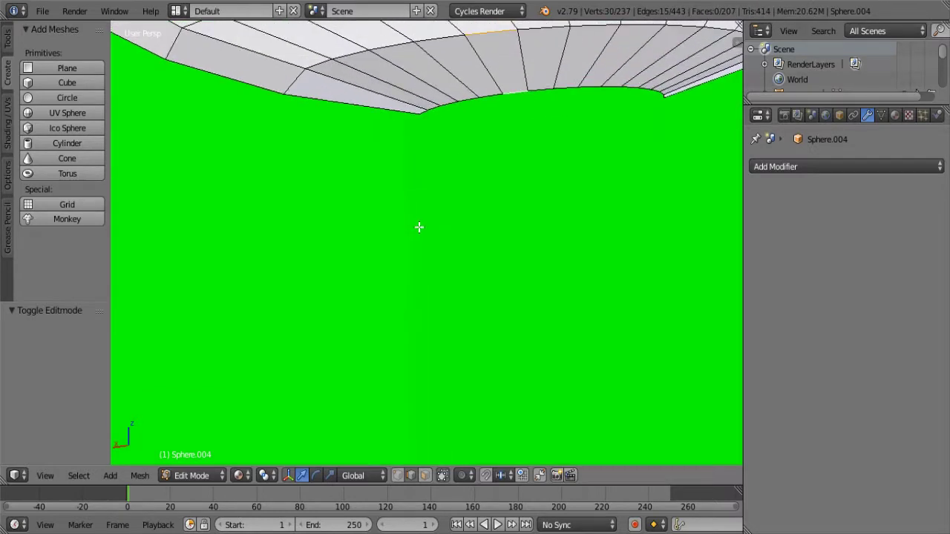
ctrl+right_click(451, 103)
middle_drag(487, 96, 428, 86)
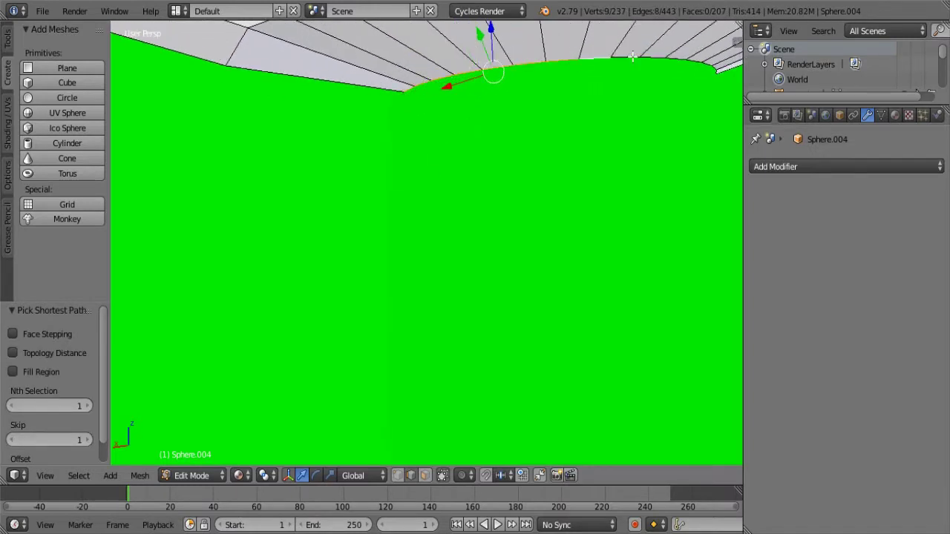
mouse_move(675, 59)
middle_down()
mouse_move(418, 176)
mouse_move(501, 127)
middle_up()
ctrl+right_click(500, 127)
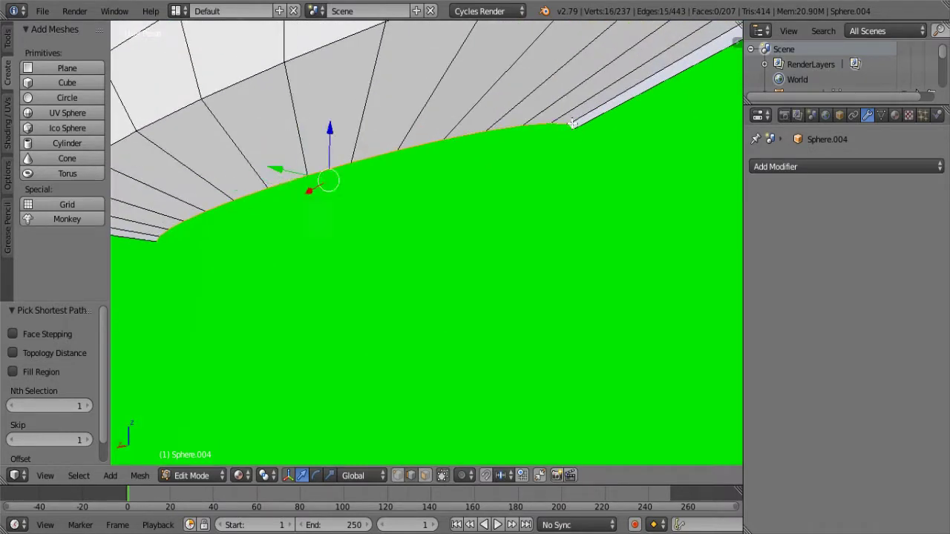
Step: Push the selected lower rim vertices along Y toward the body
mouse_move(573, 123)
middle_down()
mouse_move(520, 148)
mouse_move(475, 223)
mouse_move(496, 225)
mouse_move(529, 113)
middle_up()
key(g)
key(y)
click(520, 168)
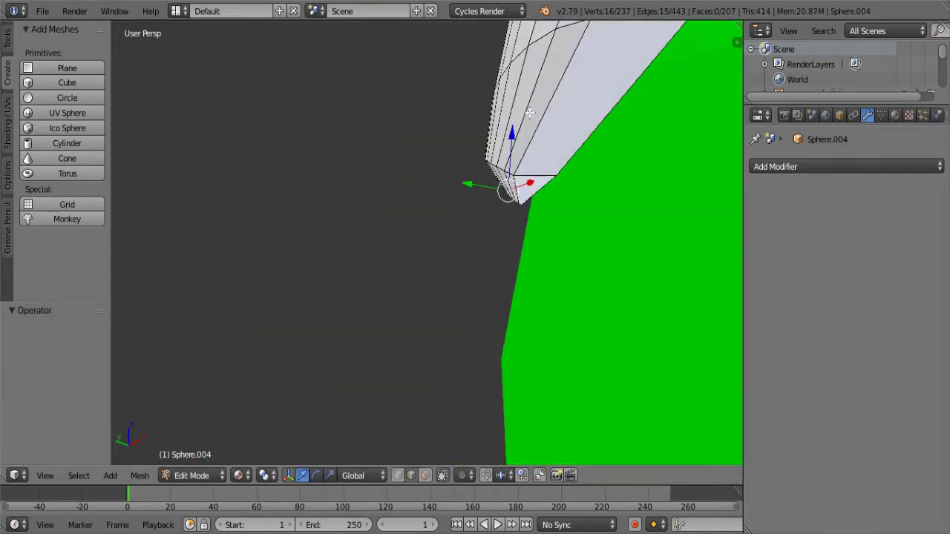
ctrl+right_click(555, 182)
middle_drag(554, 182, 306, 210)
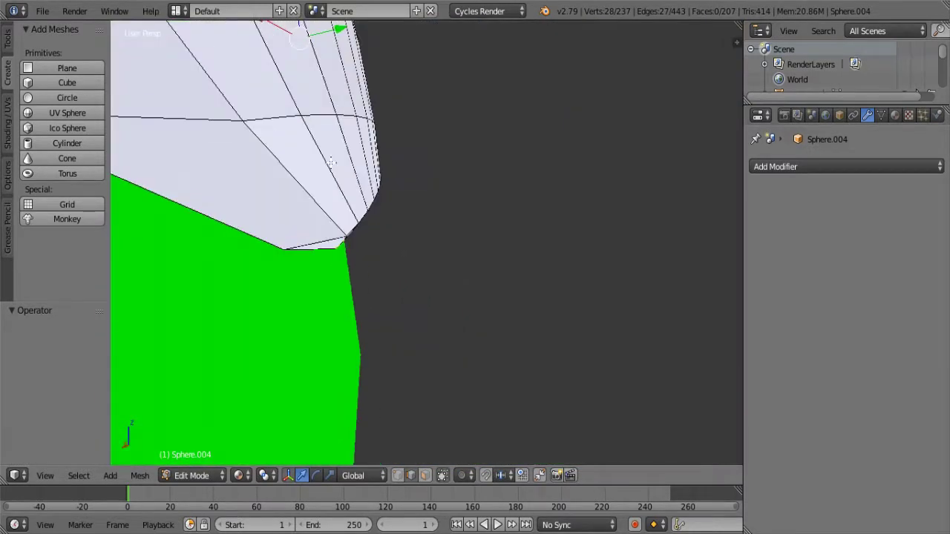
mouse_move(367, 110)
middle_down()
mouse_move(434, 248)
mouse_move(373, 175)
mouse_move(420, 153)
mouse_move(481, 254)
mouse_move(403, 219)
mouse_move(517, 253)
mouse_move(344, 218)
mouse_move(312, 223)
mouse_move(462, 244)
middle_up()
key(g)
key(y)
click(386, 148)
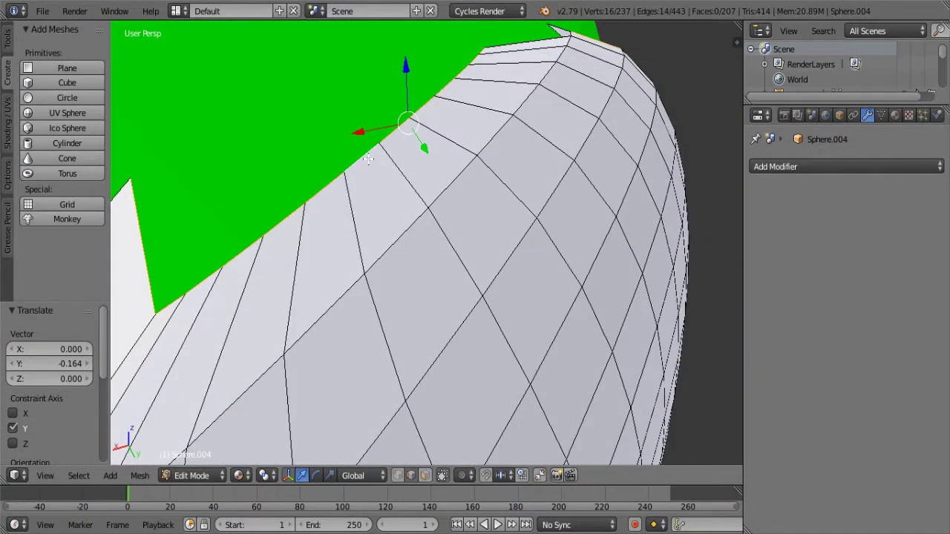
Step: Press the upper rim and top vertices along Y so they fit the body's curve
middle_drag(368, 158, 564, 204)
key(g)
key(y)
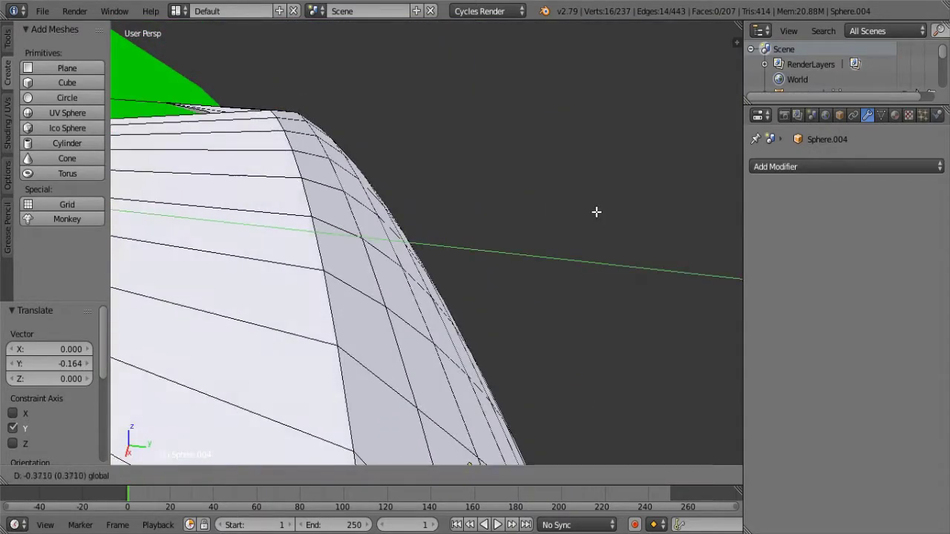
click(581, 161)
mouse_move(581, 161)
middle_down()
mouse_move(368, 189)
mouse_move(590, 252)
middle_up()
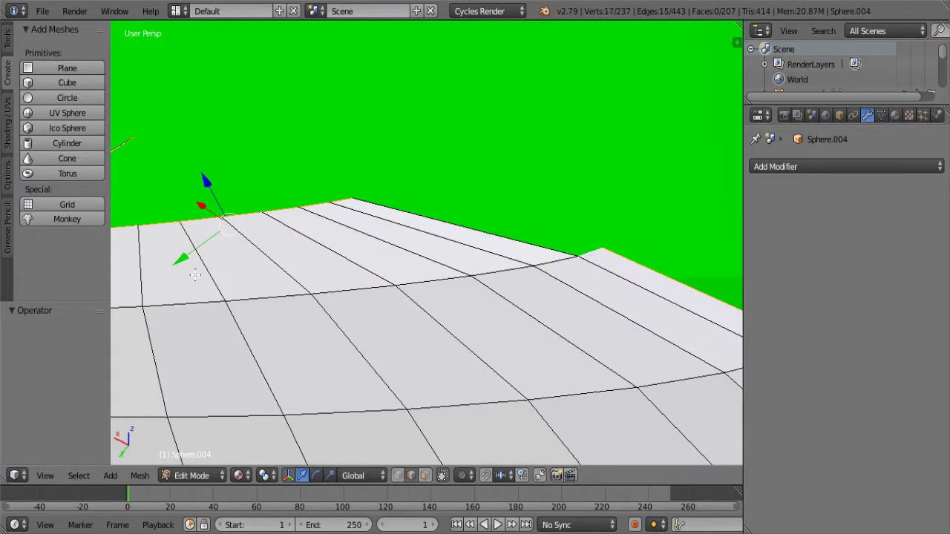
key(g)
key(y)
click(265, 339)
Step: Lower the whole eye mesh slightly along Z and return to Object Mode
scroll(595, 399, down, 3)
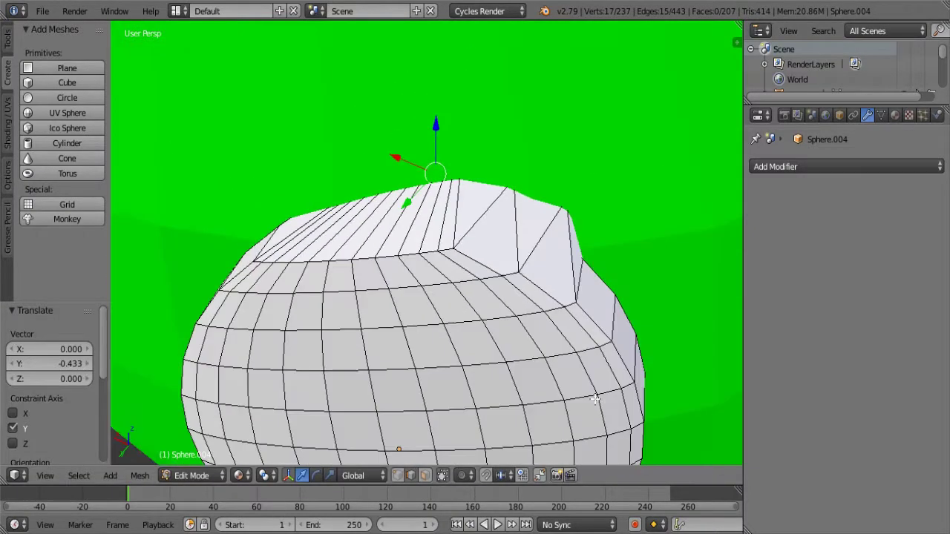
scroll(596, 399, down, 3)
scroll(541, 265, down, 1)
key(g)
key(z)
click(418, 203)
scroll(371, 330, down, 3)
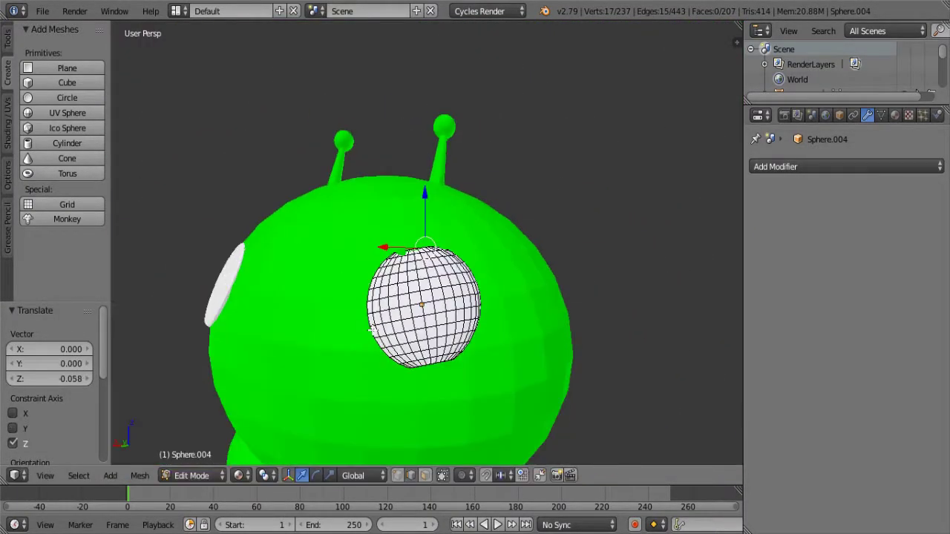
mouse_move(371, 329)
middle_down()
mouse_move(483, 373)
mouse_move(330, 369)
middle_up()
key(Tab)
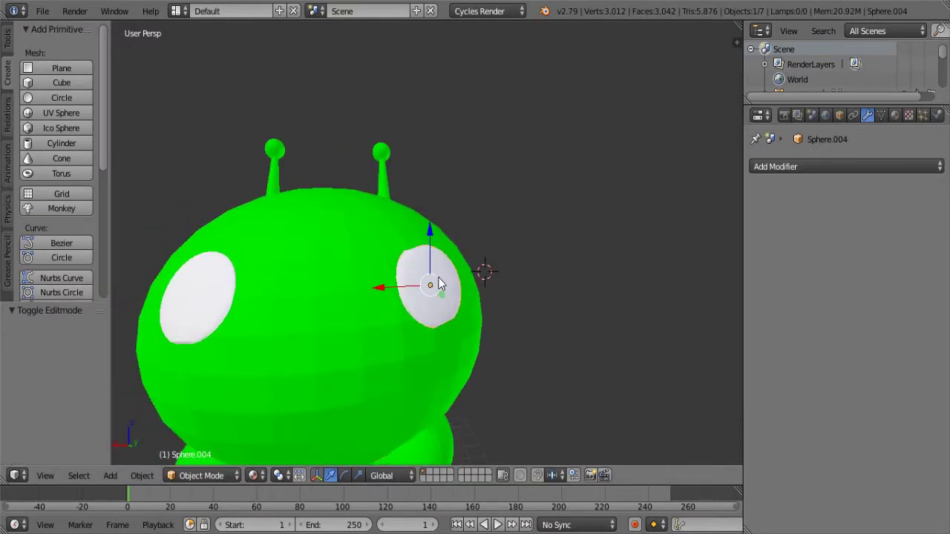
Step: Paste a copy of the eye, bring it forward along Y, and shrink it to 0.371 as a pupil
key(ctrl+v)
middle_drag(439, 285, 457, 314)
key(g)
key(y)
click(482, 296)
key(s)
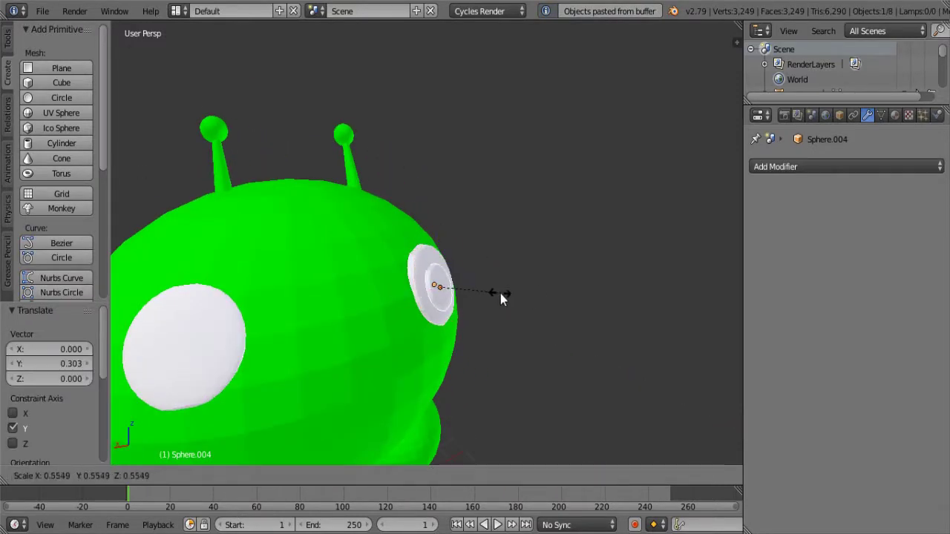
click(482, 287)
Step: Assign the existing Material to the pupil, darken it, then undo the colour change
click(894, 115)
click(759, 215)
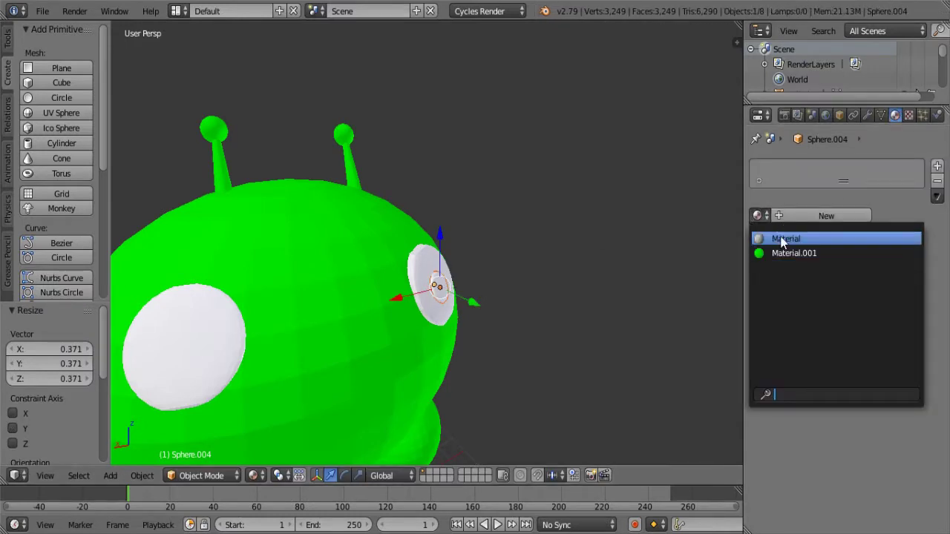
click(781, 241)
click(861, 314)
drag(928, 130, 928, 230)
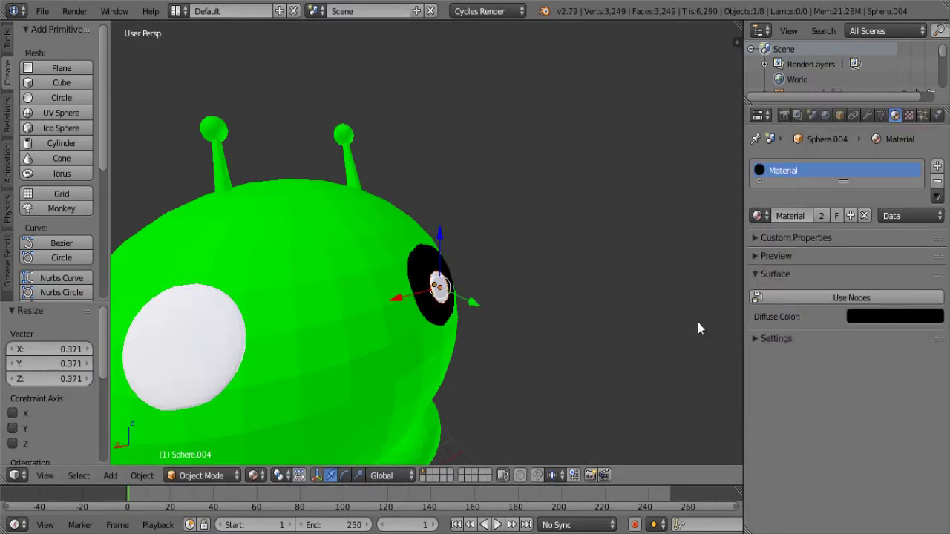
key(ctrl+z)
key(ctrl+z)
Step: Give the pupil its own new material, Material.002, coloured black
click(758, 215)
click(765, 237)
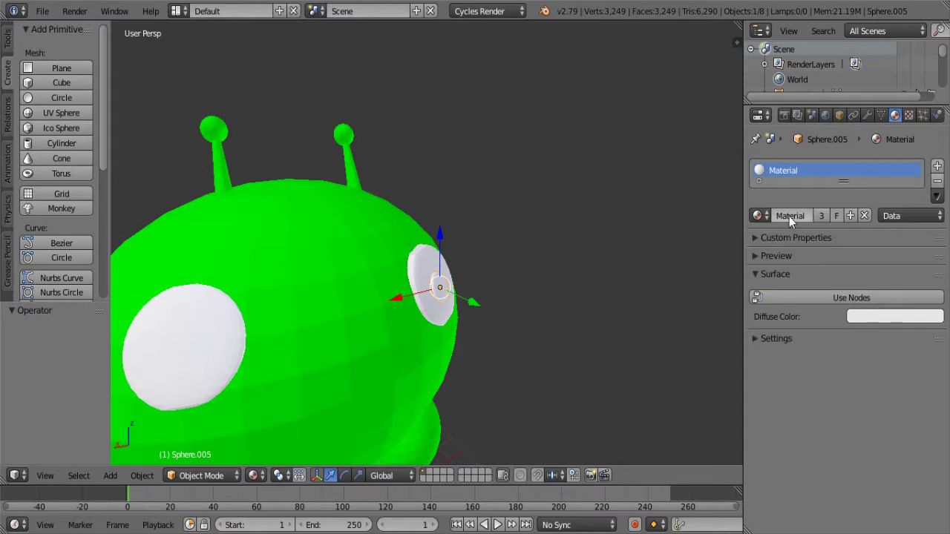
click(936, 165)
click(937, 181)
click(936, 181)
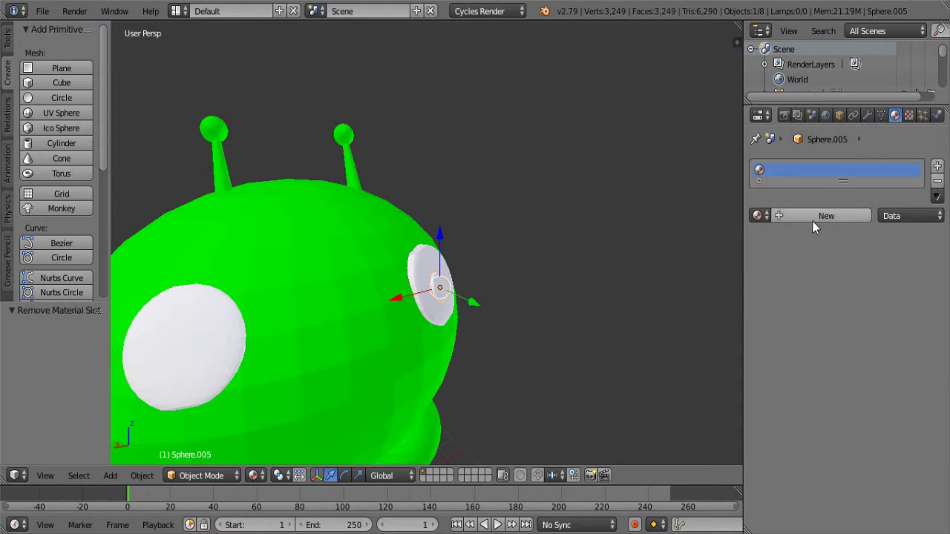
click(812, 217)
click(849, 325)
drag(917, 45, 918, 211)
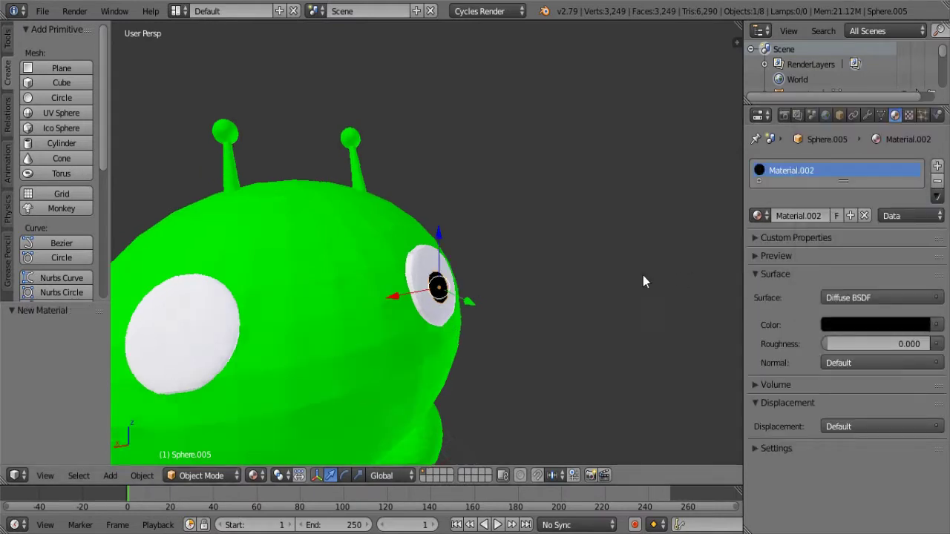
Step: Scale the black pupil down to 0.528
mouse_move(643, 275)
middle_down()
mouse_move(509, 310)
mouse_move(605, 292)
mouse_move(533, 328)
mouse_move(450, 322)
middle_up()
key(s)
click(554, 312)
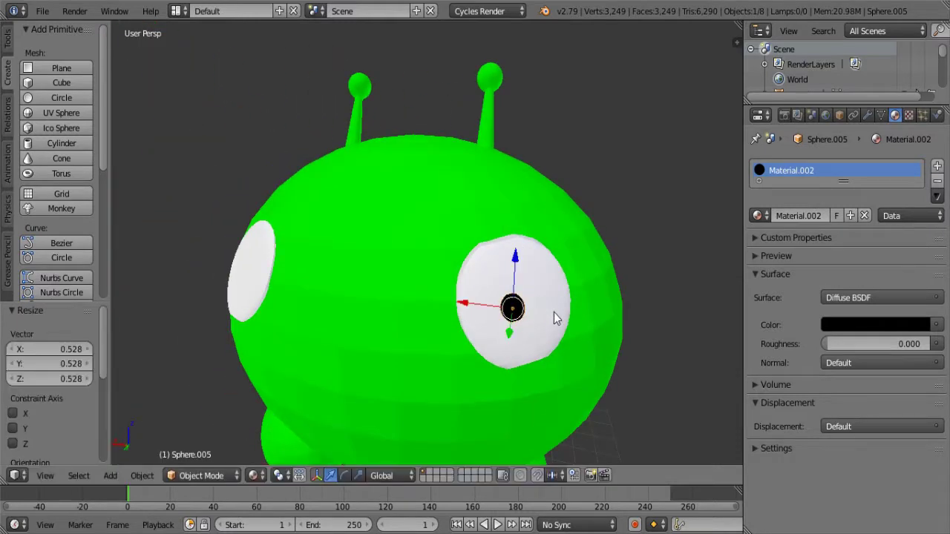
Step: Copy the pupil onto the left eye along X and rotate it -61.3° about Z
key(ctrl+c)
key(ctrl+v)
key(g)
key(x)
click(215, 276)
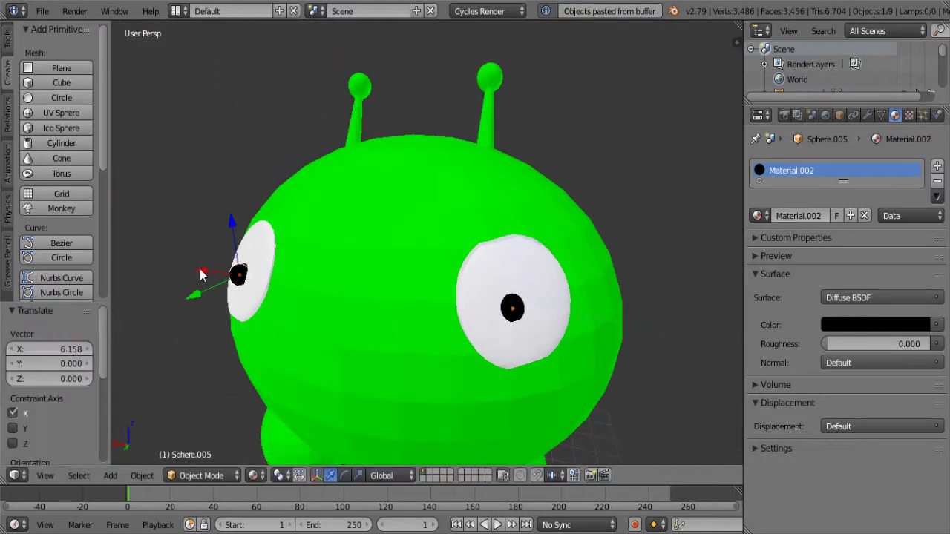
middle_drag(215, 276, 387, 310)
key(r)
key(z)
click(352, 450)
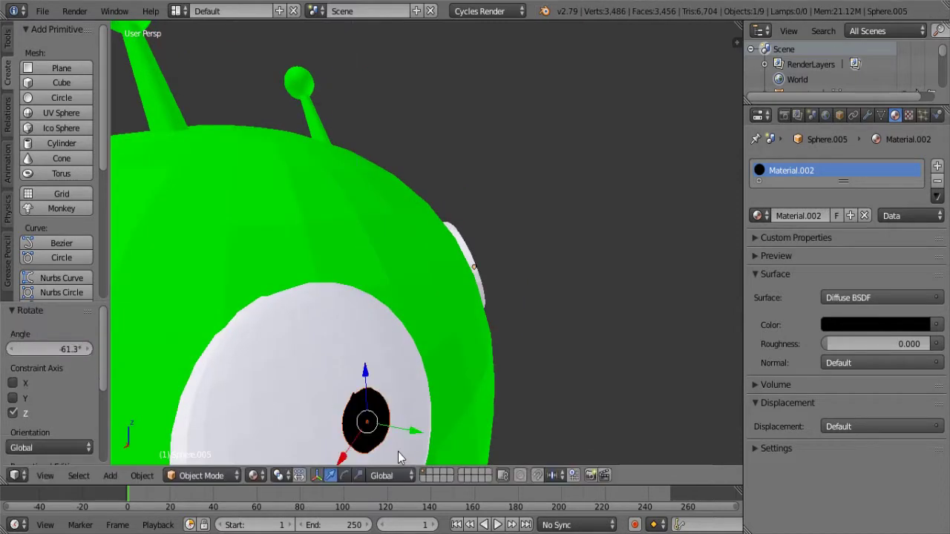
scroll(398, 452, down, 5)
mouse_move(397, 452)
middle_down()
mouse_move(366, 352)
mouse_move(422, 313)
middle_up()
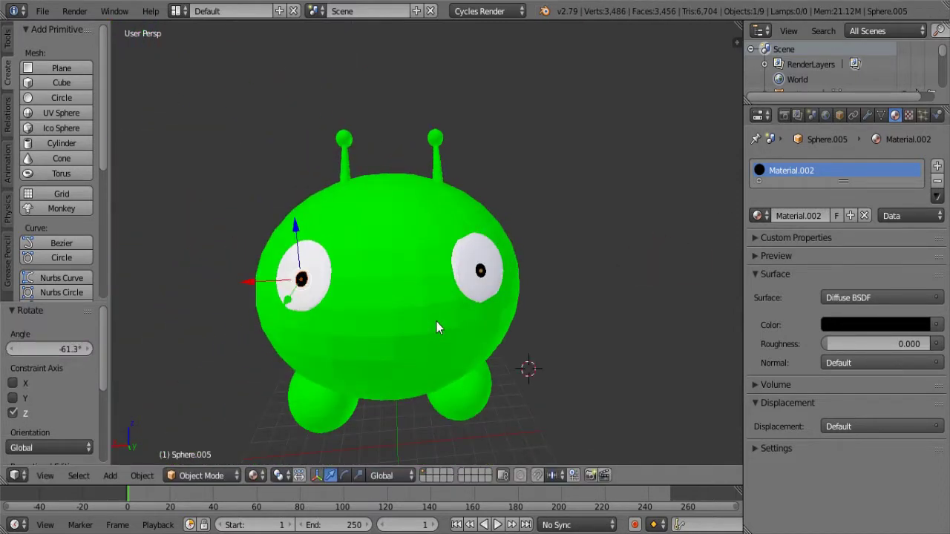
Step: Add a Bezier curve at a 3D cursor placed below the alien's body
click(433, 418)
scroll(62, 281, down, 2)
scroll(62, 281, up, 2)
scroll(67, 184, down, 3)
scroll(68, 184, down, 1)
click(63, 122)
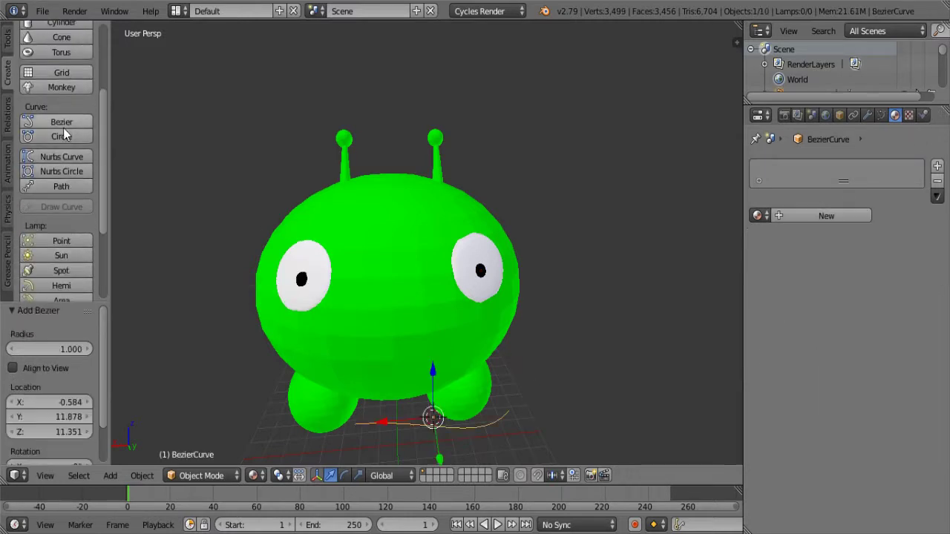
Step: Reshape the curve by moving its end points, lowering one along Z
key(Tab)
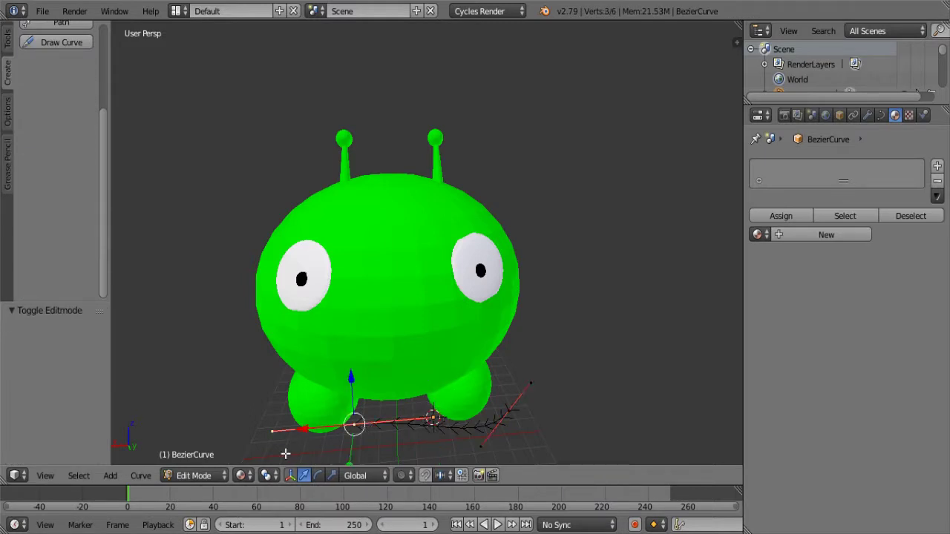
right_drag(272, 431, 274, 421)
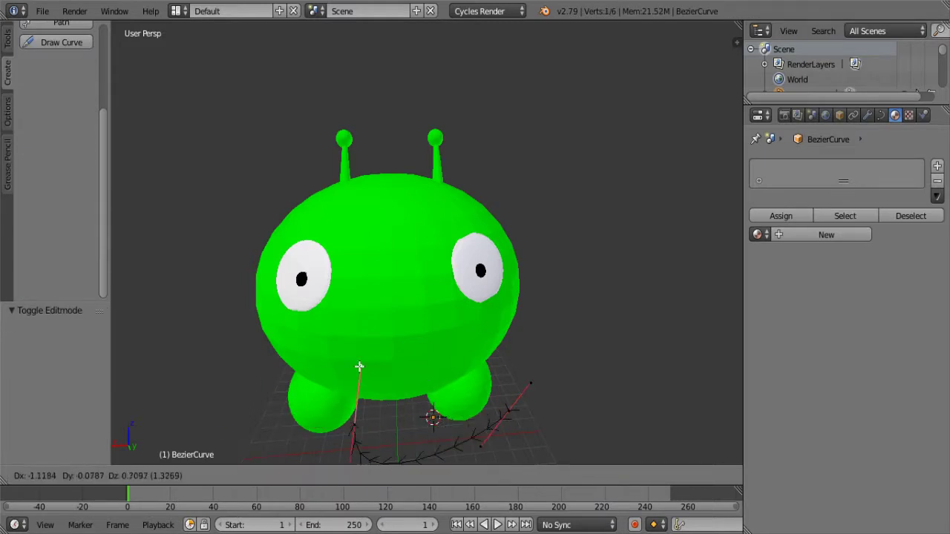
click(299, 381)
shift+middle_drag(131, 173, 409, 348)
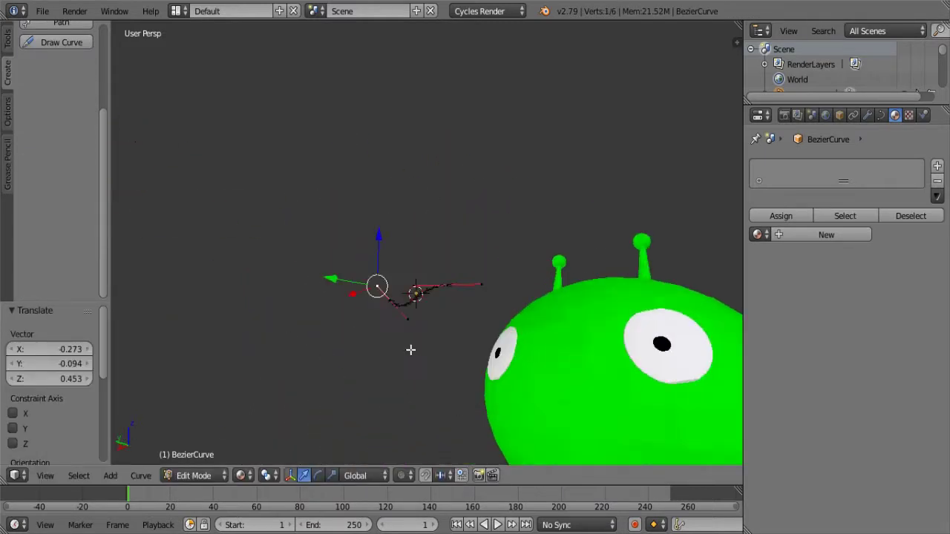
mouse_move(388, 310)
middle_down()
mouse_move(356, 352)
mouse_move(326, 363)
mouse_move(299, 335)
middle_up()
key(g)
click(373, 378)
key(g)
key(z)
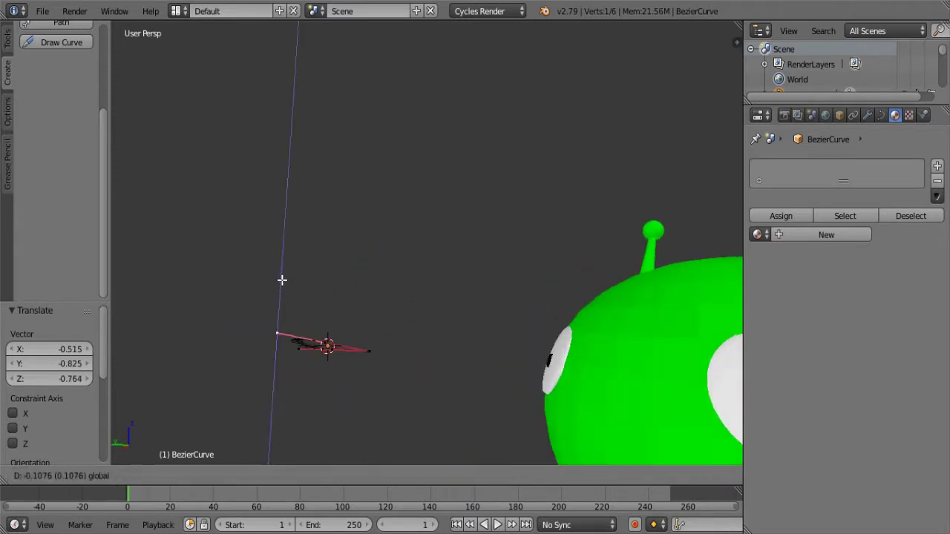
click(283, 287)
middle_drag(282, 288, 732, 314)
Step: Give the curve Extrude 0.041 and Bevel Depth 0.038 to form a thin tube
click(840, 115)
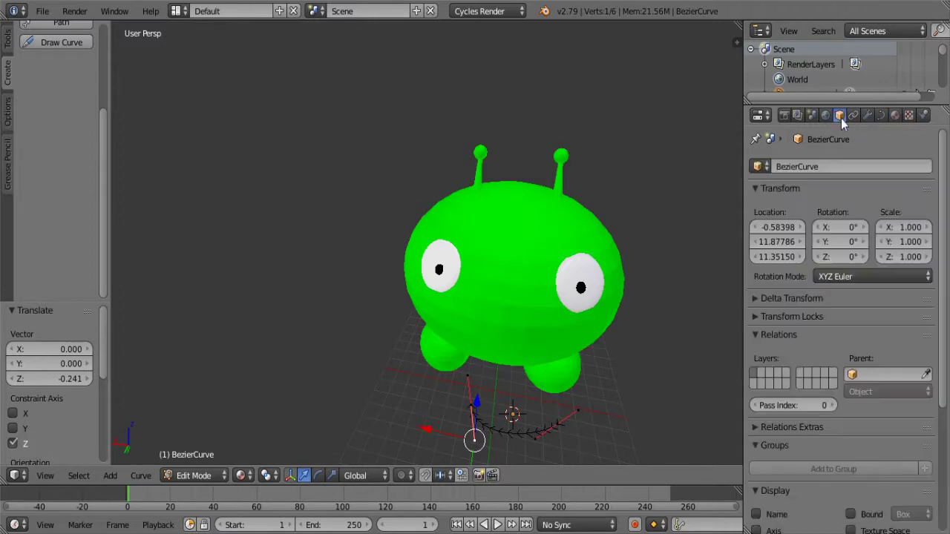
scroll(865, 311, down, 1)
scroll(866, 311, down, 4)
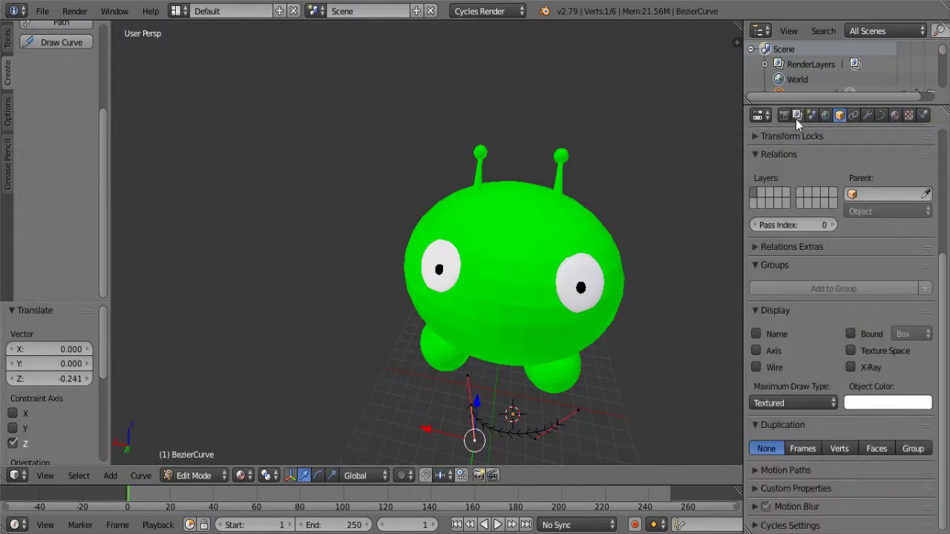
scroll(846, 134, up, 6)
click(880, 114)
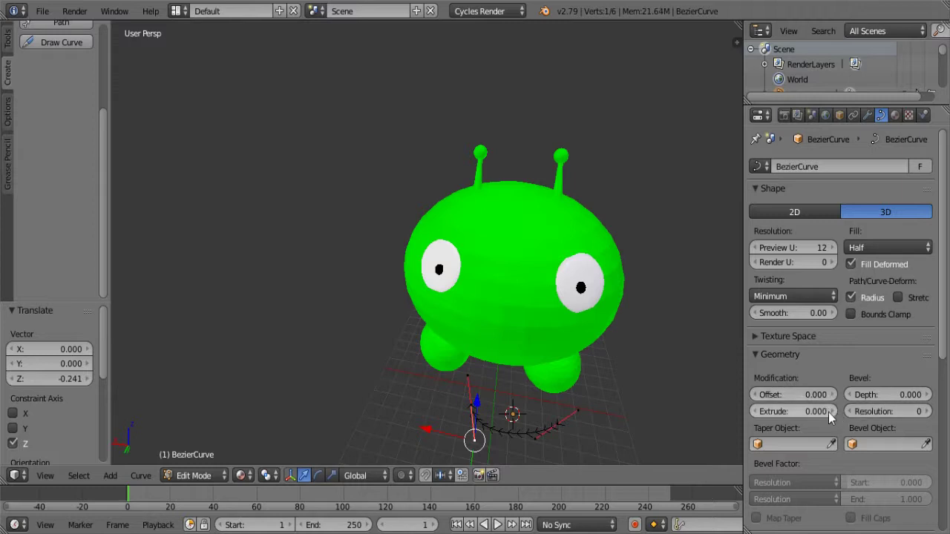
drag(829, 417, 838, 417)
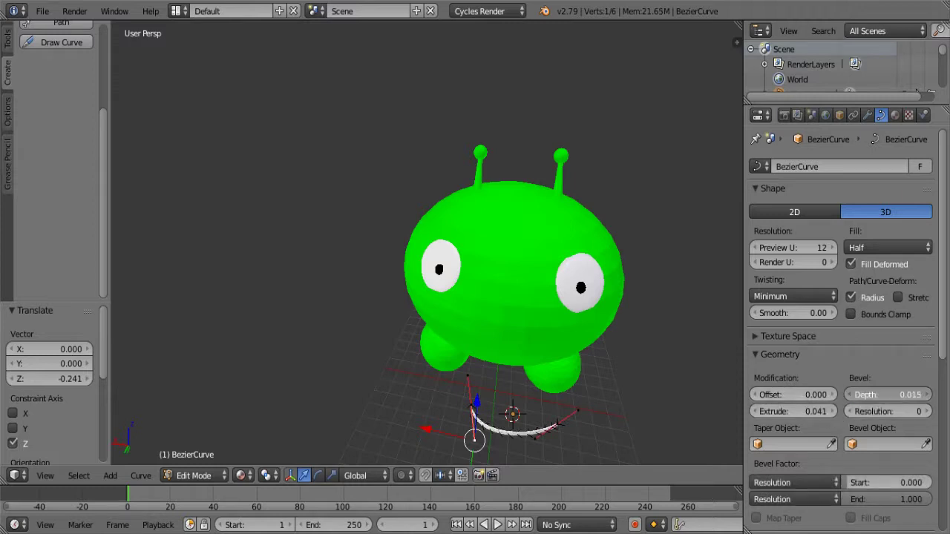
drag(889, 395, 912, 395)
mouse_move(604, 388)
middle_down()
mouse_move(509, 318)
mouse_move(420, 423)
middle_up()
scroll(839, 320, down, 5)
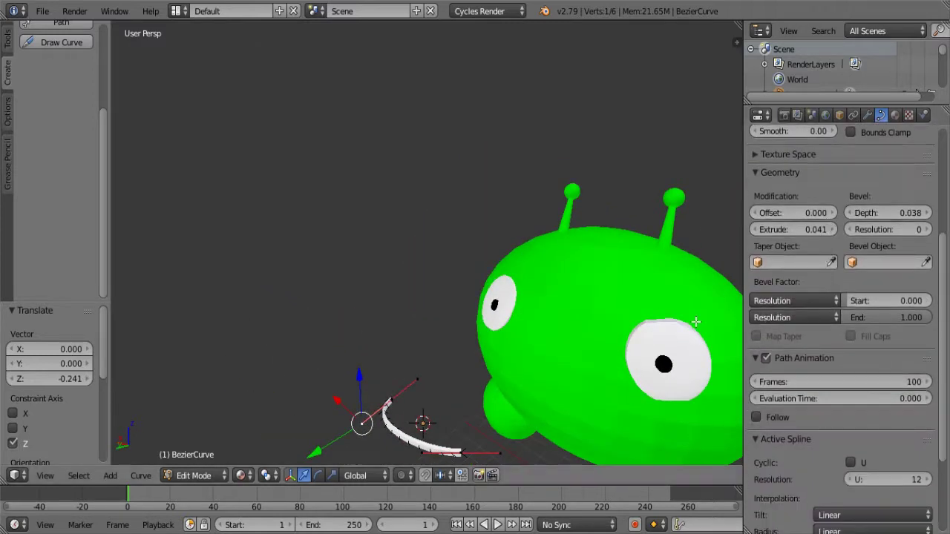
key(Tab)
Step: Rotate the curve -95° around X so it stands upright
key(x)
key(r)
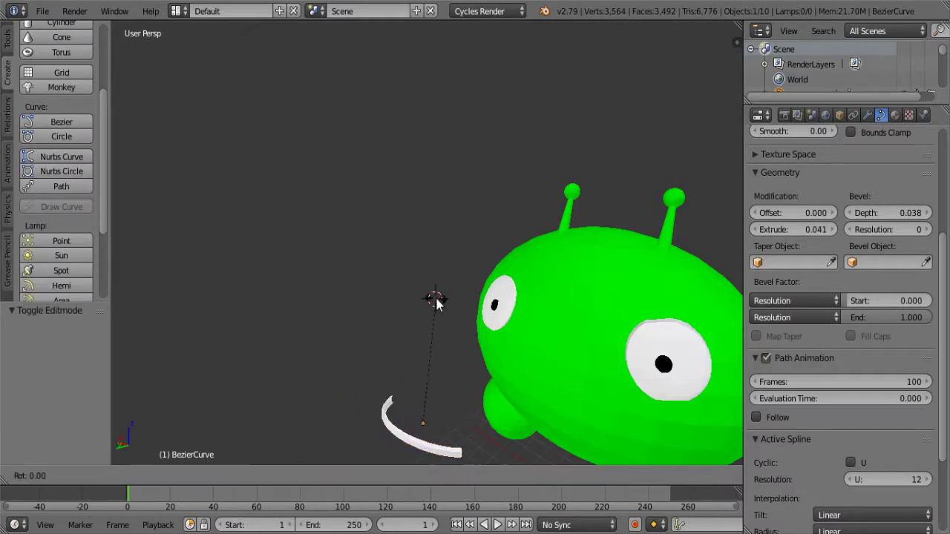
click(291, 418)
scroll(810, 211, up, 5)
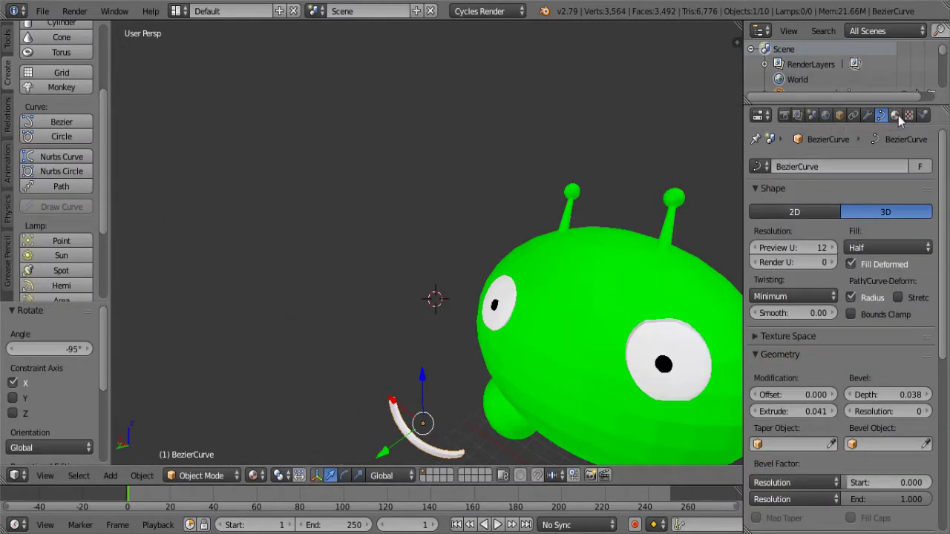
Step: Assign the black Material.002 to the curve
click(894, 115)
click(757, 216)
click(801, 267)
key(Tab)
middle_drag(543, 345, 447, 337)
key(Tab)
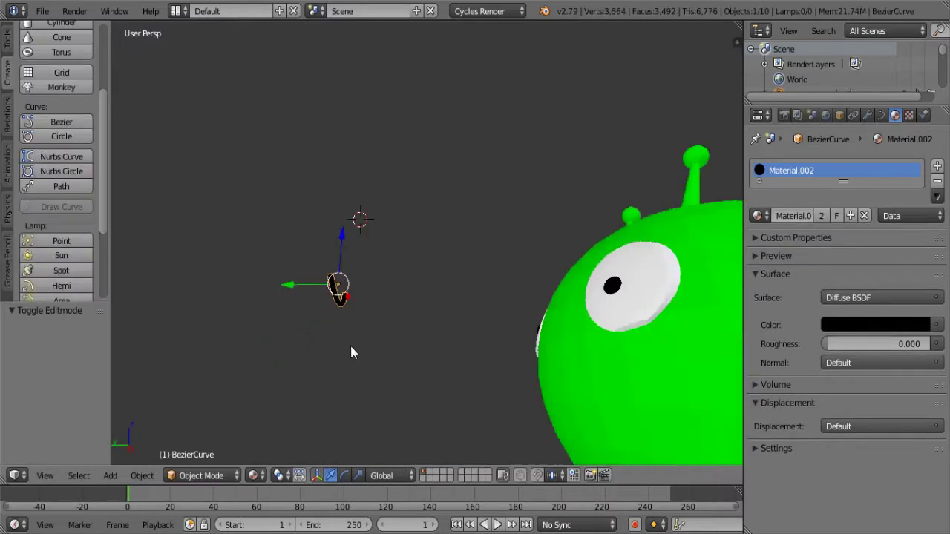
Step: Move the curve down along Z and across onto the alien's face
middle_drag(350, 352, 568, 390)
key(g)
key(z)
click(519, 378)
key(g)
key(y)
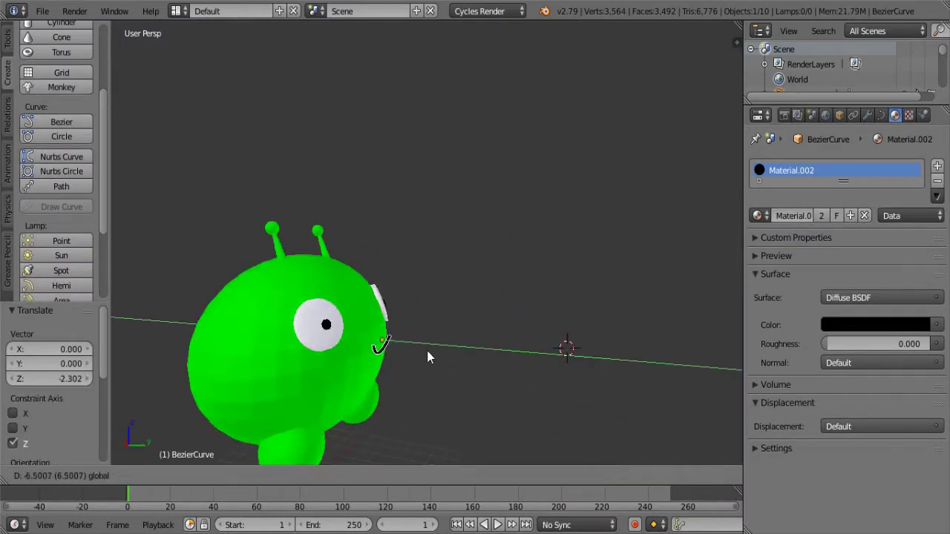
key(x)
click(424, 356)
mouse_move(423, 356)
middle_down()
mouse_move(254, 307)
mouse_move(196, 196)
mouse_move(376, 232)
middle_up()
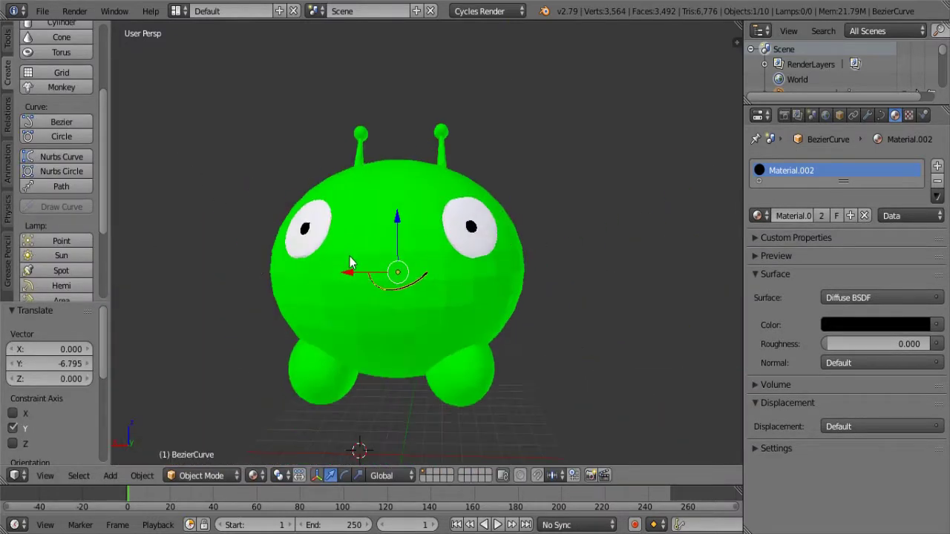
Step: Lower the smile to mouth height and push it against the face along Y
key(g)
key(z)
click(376, 282)
mouse_move(376, 282)
middle_down()
mouse_move(494, 346)
mouse_move(306, 259)
middle_up()
scroll(495, 341, up, 3)
key(g)
key(y)
click(517, 308)
scroll(518, 308, down, 3)
middle_drag(517, 308, 285, 315)
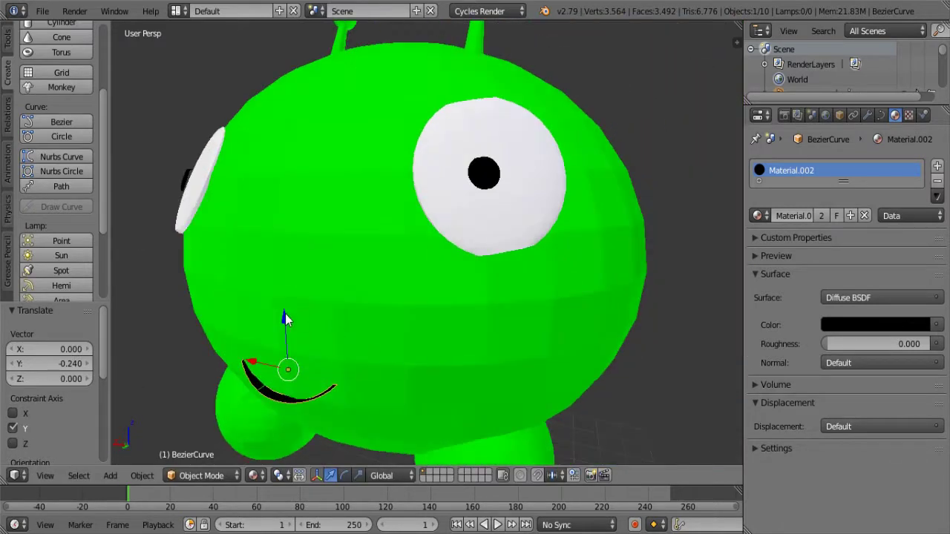
Step: Refine the smile's position freely, then set its depth against the face along Y
key(g)
click(287, 244)
scroll(356, 186, up, 2)
mouse_move(288, 245)
middle_down()
mouse_move(356, 187)
mouse_move(407, 272)
mouse_move(483, 308)
mouse_move(438, 319)
mouse_move(434, 228)
middle_up()
key(g)
key(y)
click(342, 194)
Step: Adjust individual smile points along Y so the curve hugs the face
key(Tab)
drag(442, 325, 422, 327)
mouse_move(421, 327)
middle_down()
mouse_move(424, 292)
mouse_move(229, 280)
mouse_move(446, 290)
mouse_move(476, 335)
middle_up()
drag(437, 337, 452, 334)
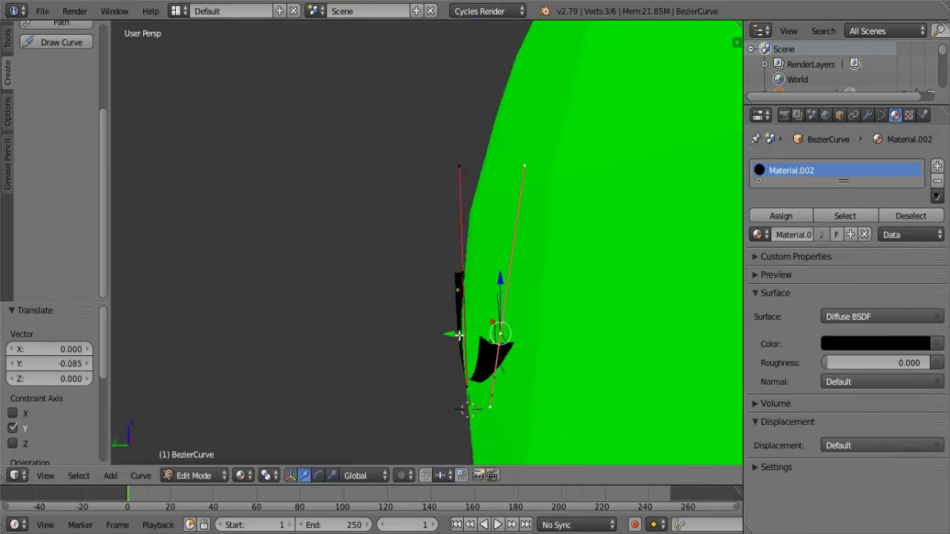
mouse_move(452, 333)
middle_down()
mouse_move(502, 396)
mouse_move(564, 374)
mouse_move(519, 411)
middle_up()
drag(520, 412, 499, 420)
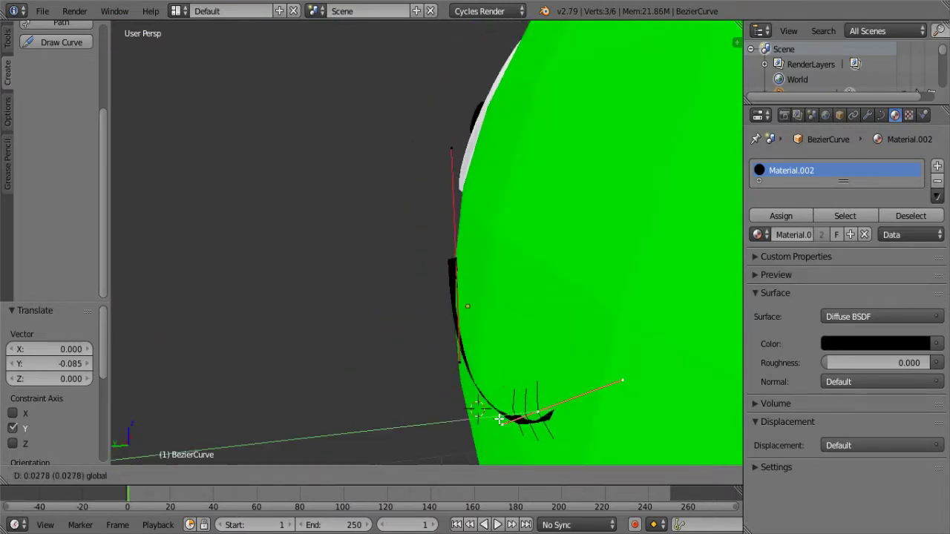
click(495, 417)
mouse_move(495, 418)
middle_down()
mouse_move(524, 334)
mouse_move(562, 346)
middle_up()
key(Tab)
scroll(511, 343, down, 3)
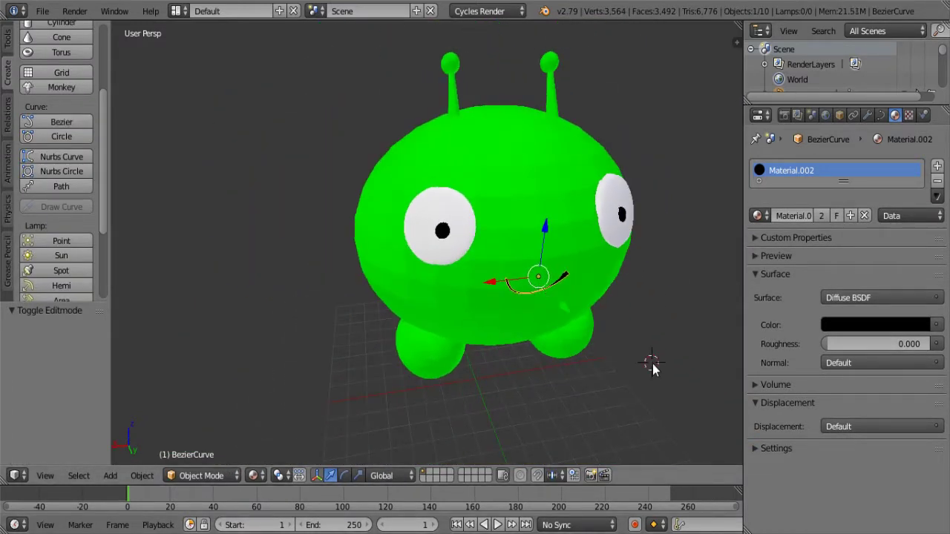
key(Tab)
key(Tab)
mouse_move(635, 355)
middle_down()
mouse_move(221, 276)
mouse_move(467, 261)
mouse_move(564, 267)
middle_up()
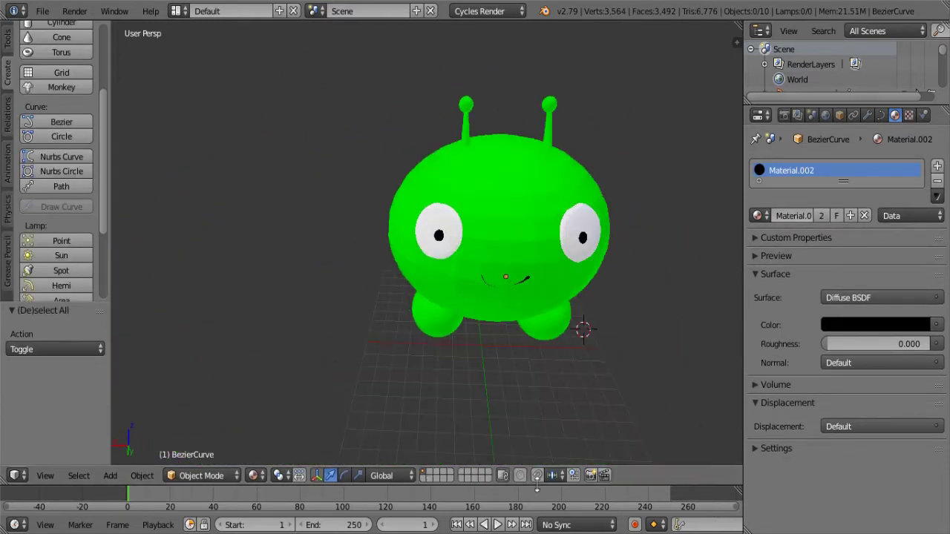